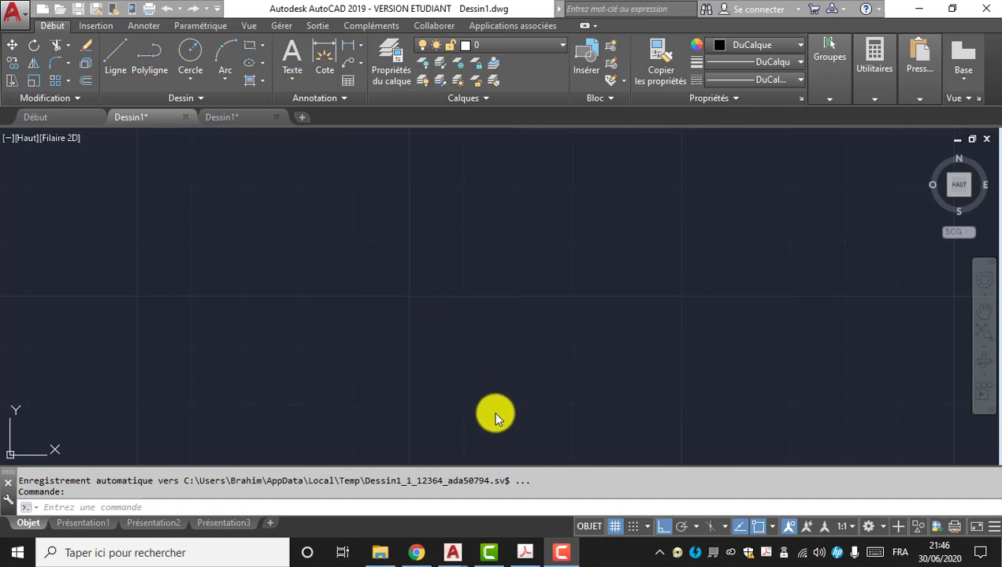
- Examine the paper format layout and its dimensions in EP2.pdf in Adobe Acrobat Pro, and return to the maximized AutoCAD drawing
{"action": "mouse_move", "coordinate": [525, 559]}
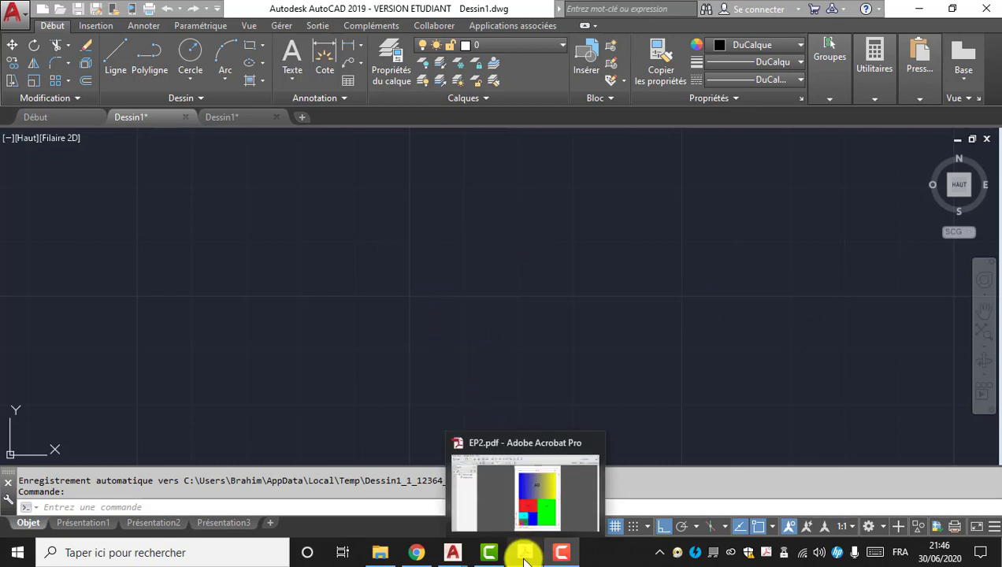
{"action": "left_click", "coordinate": [525, 484]}
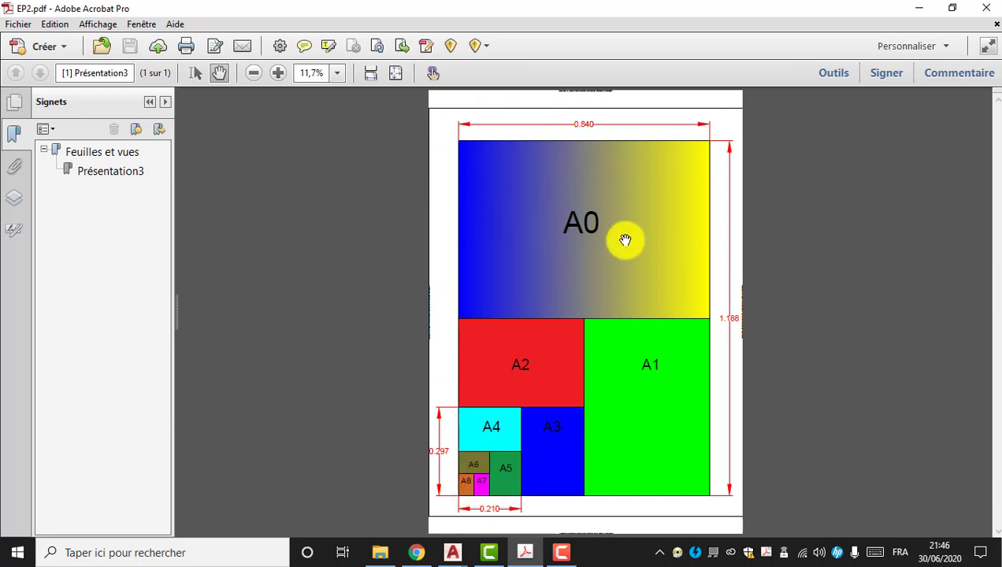
{"action": "left_click", "coordinate": [453, 552]}
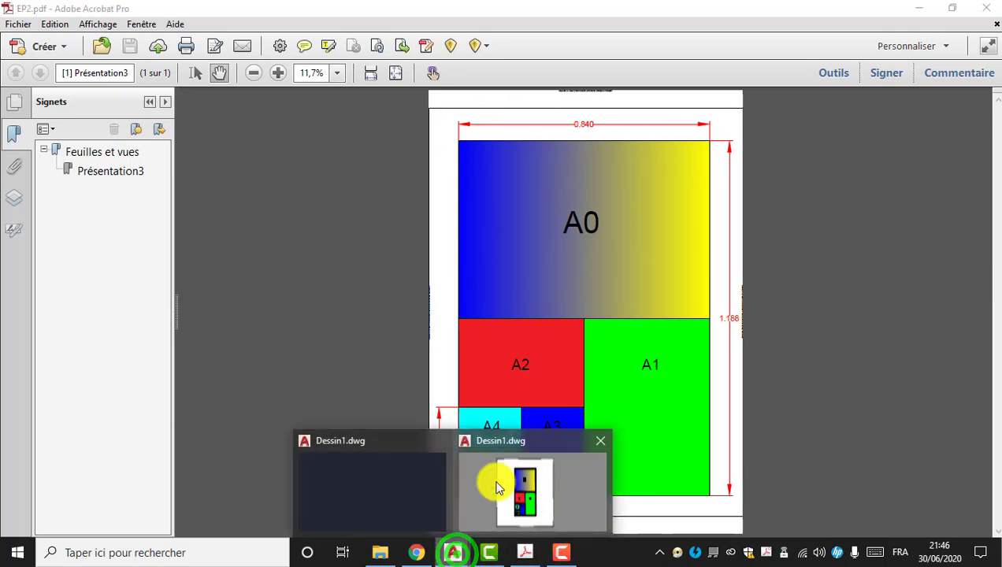
{"action": "left_click", "coordinate": [350, 473]}
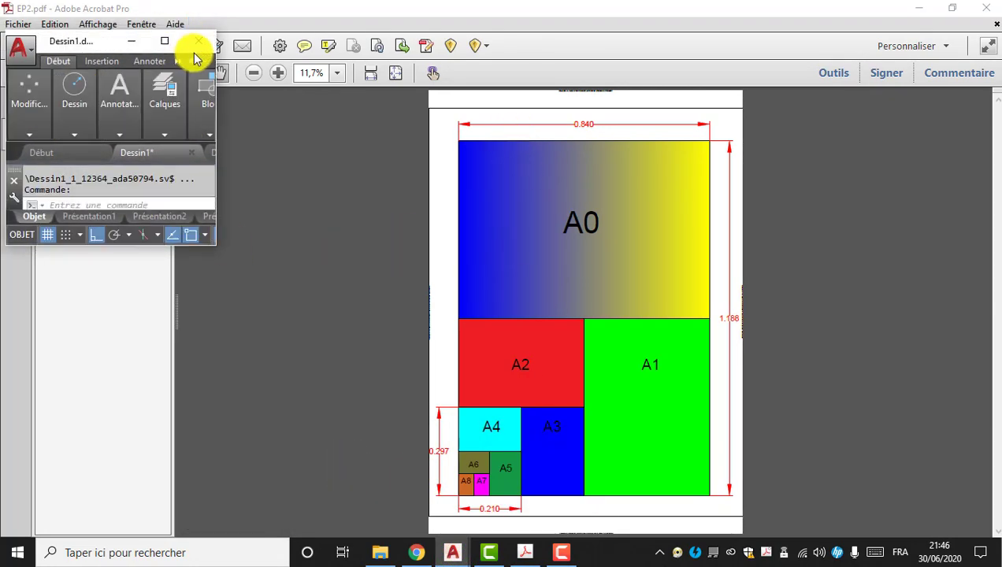
{"action": "left_click", "coordinate": [164, 44]}
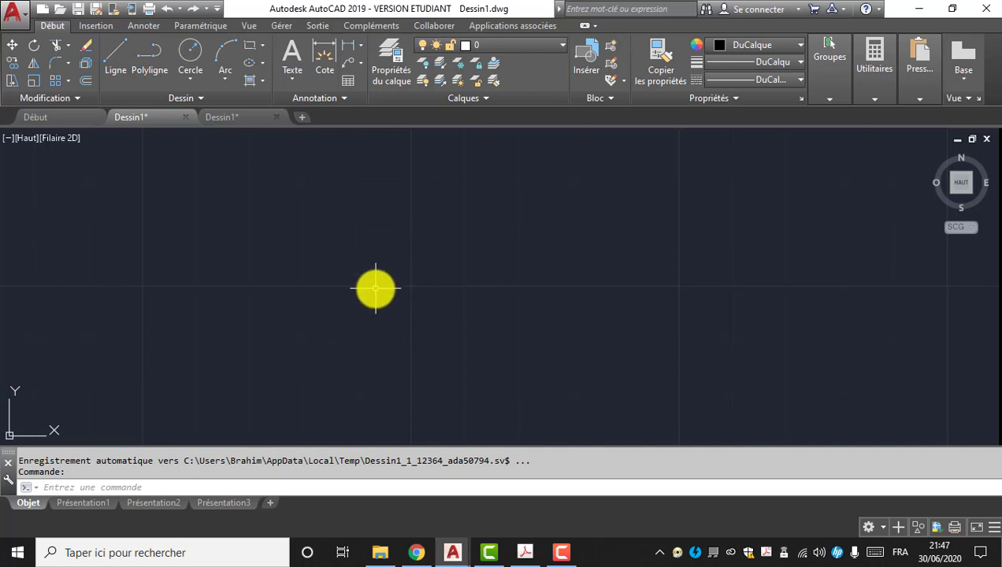
- Check the insertion scale unit in the drawing units settings
{"action": "left_click", "coordinate": [249, 45]}
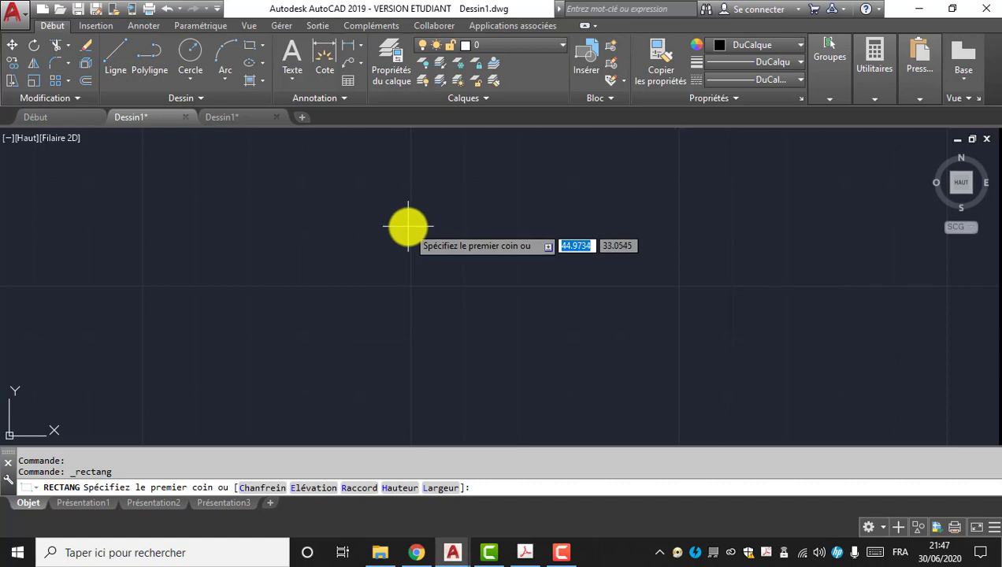
{"action": "key", "text": "Escape"}
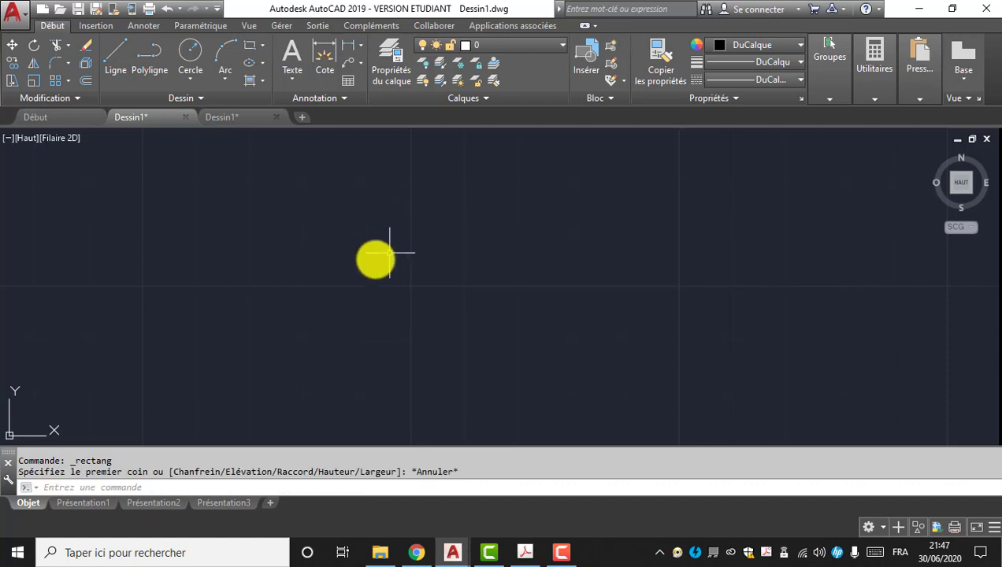
{"action": "left_click", "coordinate": [11, 22]}
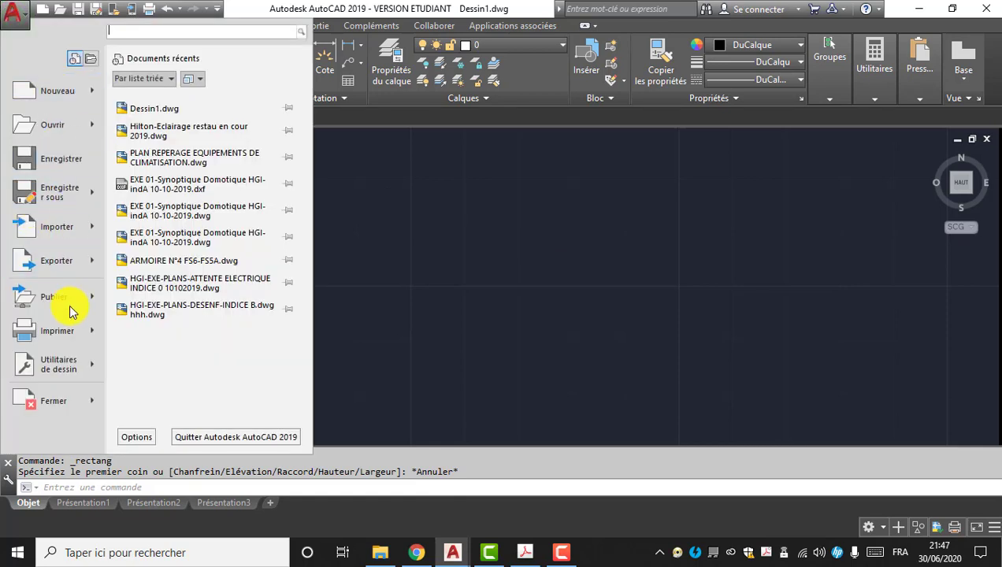
{"action": "left_click", "coordinate": [85, 370]}
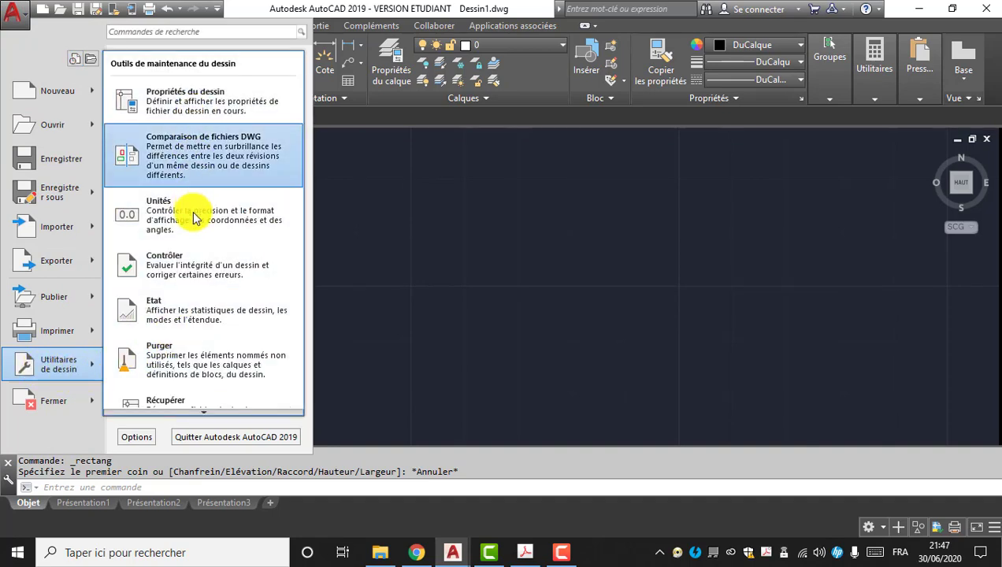
{"action": "left_click", "coordinate": [194, 219]}
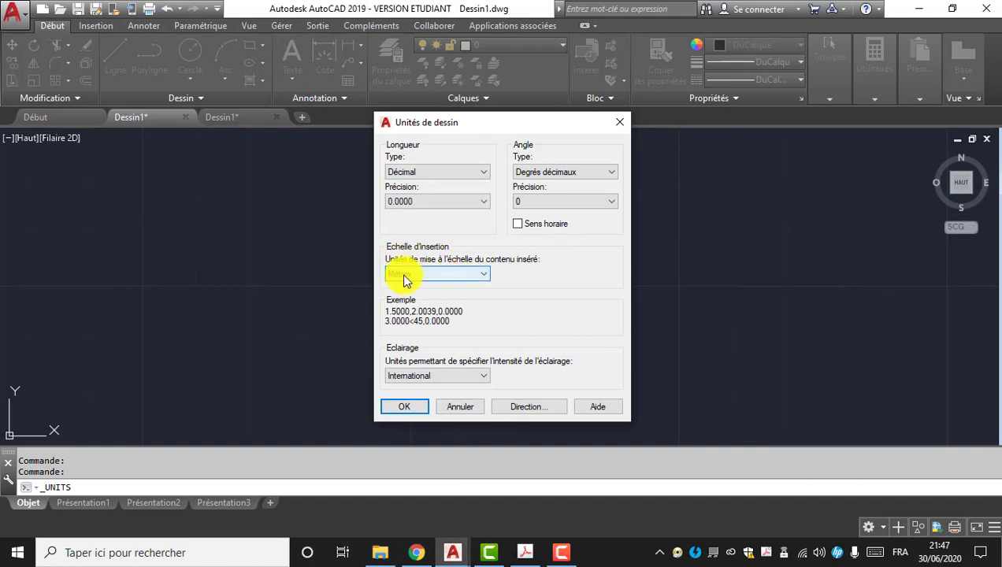
{"action": "left_click", "coordinate": [407, 411]}
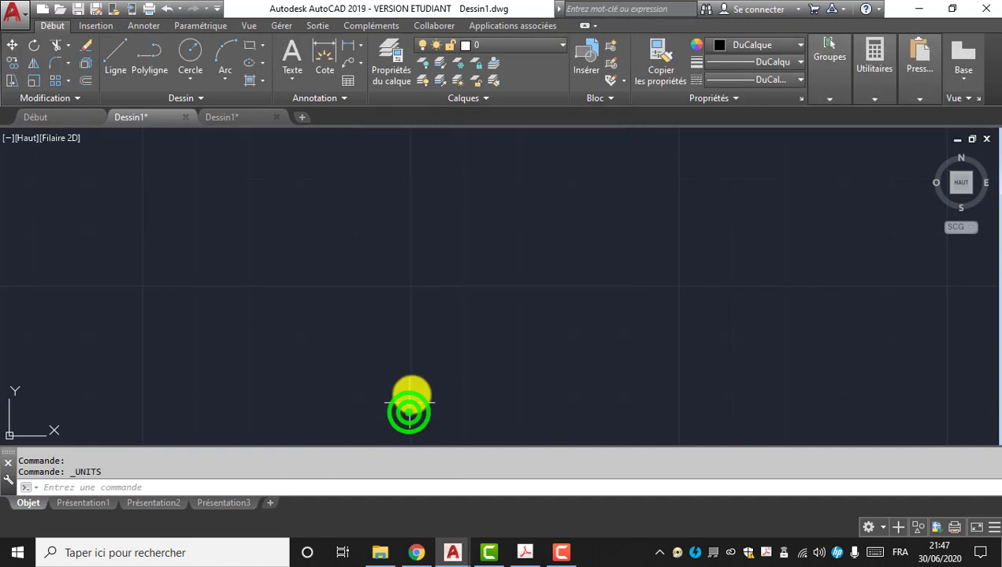
{"action": "left_click", "coordinate": [252, 45]}
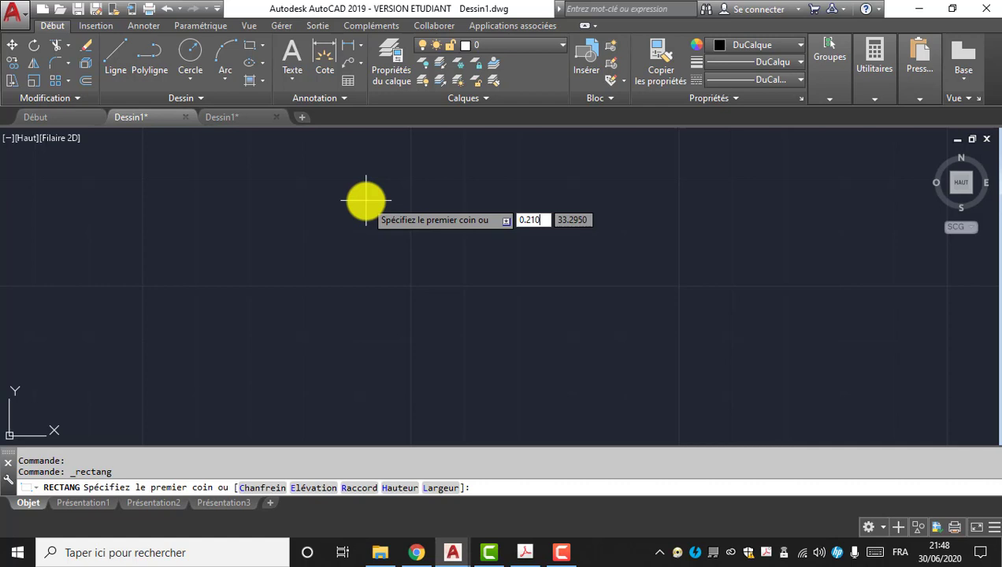
{"action": "key", "text": "Tab"}
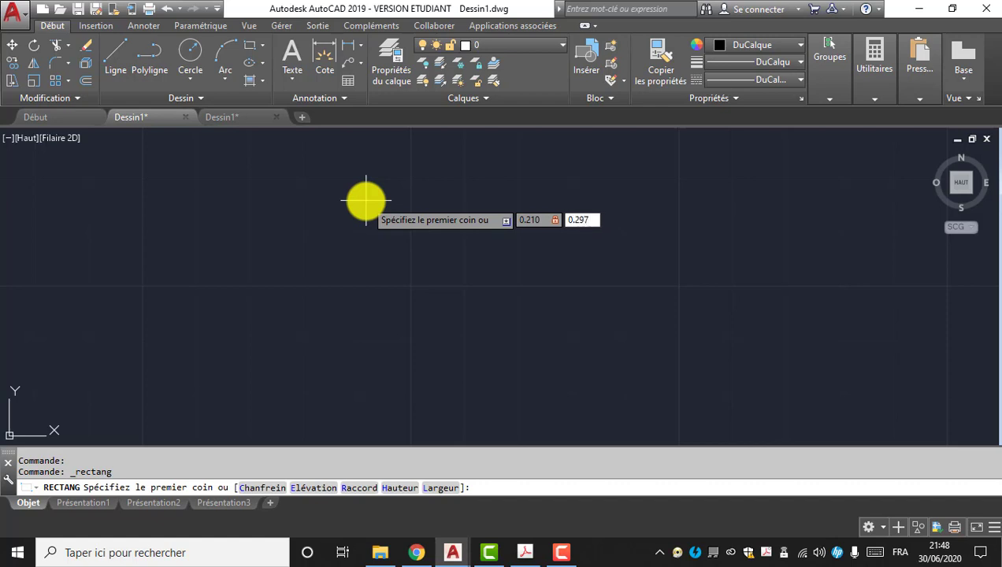
{"action": "key", "text": "Return"}
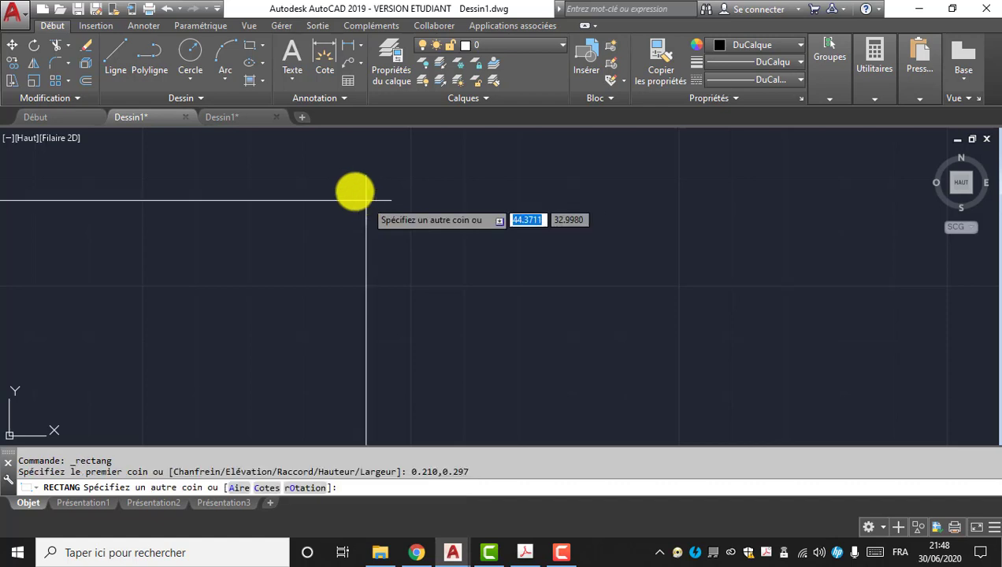
{"action": "type", "text": "7"}
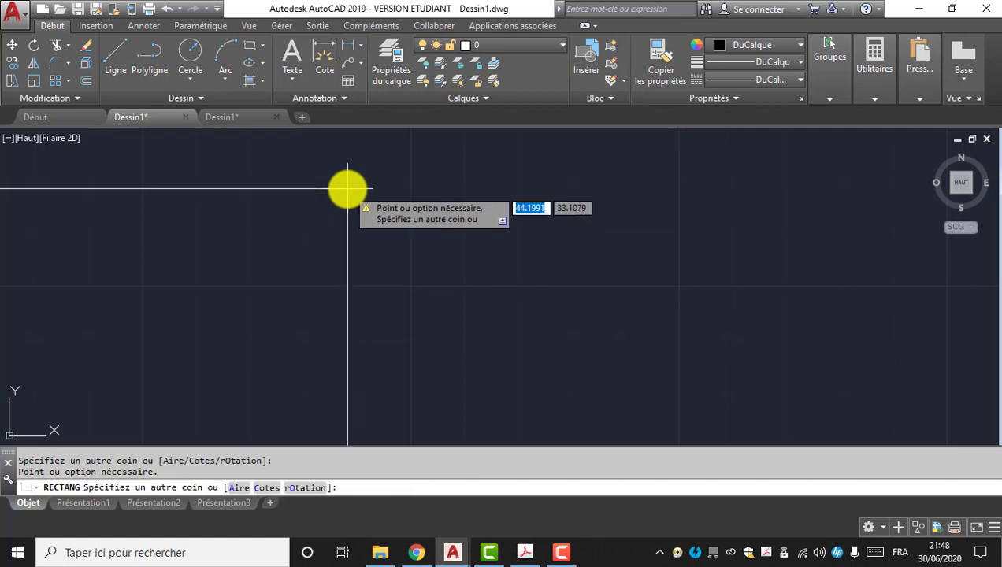
{"action": "key", "text": "Escape"}
{"action": "left_click", "coordinate": [251, 44]}
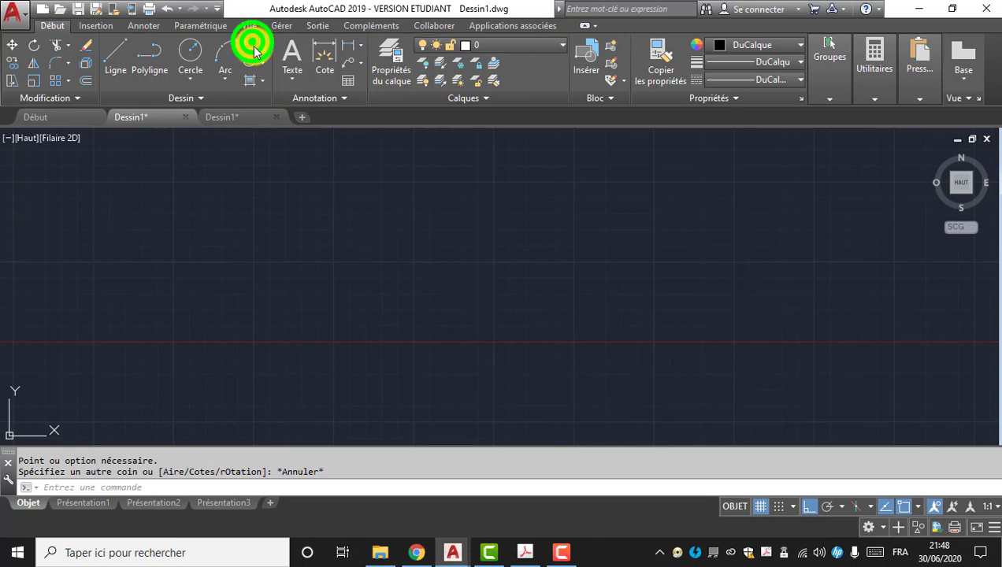
{"action": "left_click", "coordinate": [399, 205]}
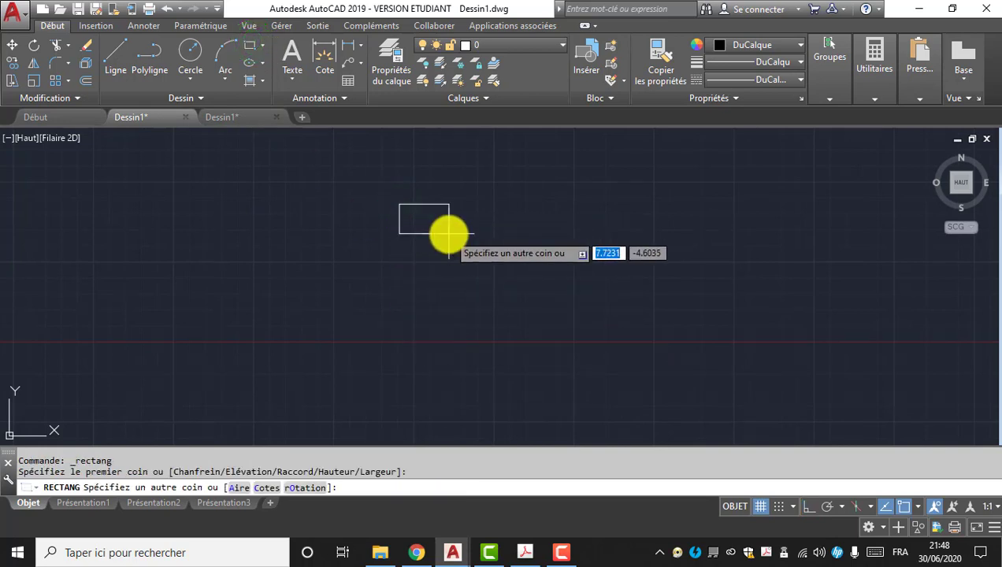
{"action": "key", "text": "Escape"}
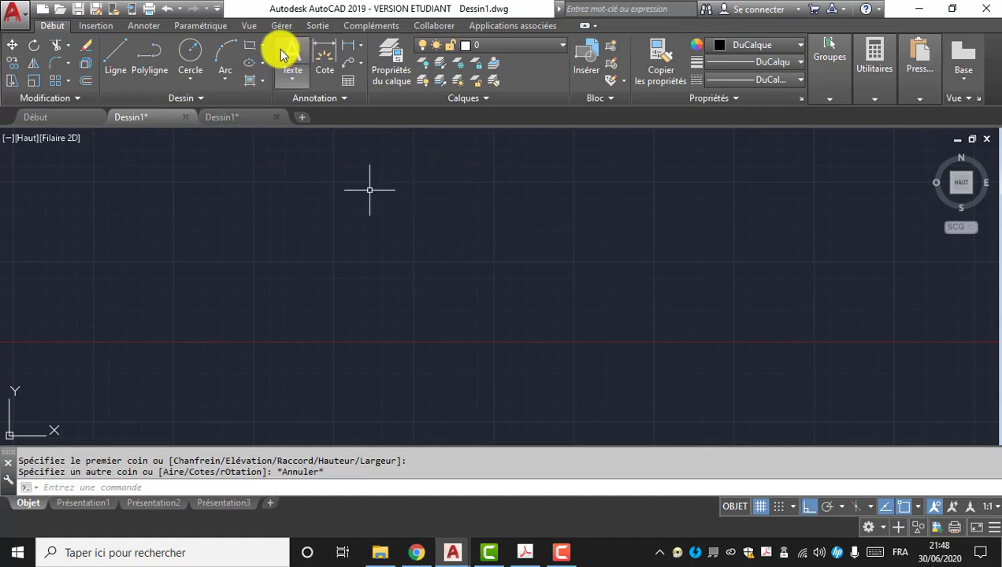
- Draw a rectangle 0.210 wide and 0.297 high from a freely picked first corner in the empty drawing area
{"action": "left_click", "coordinate": [249, 54]}
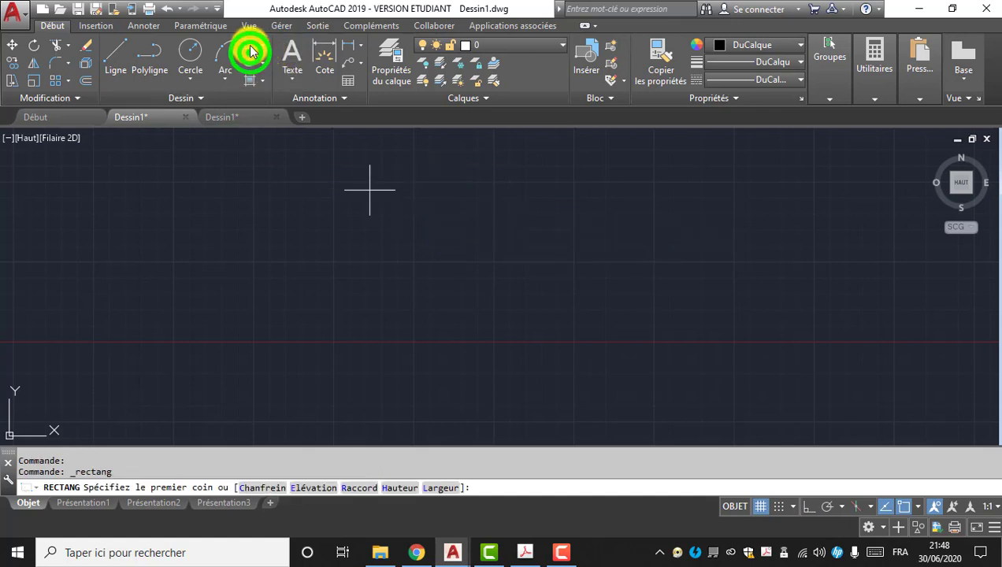
{"action": "left_click", "coordinate": [415, 182]}
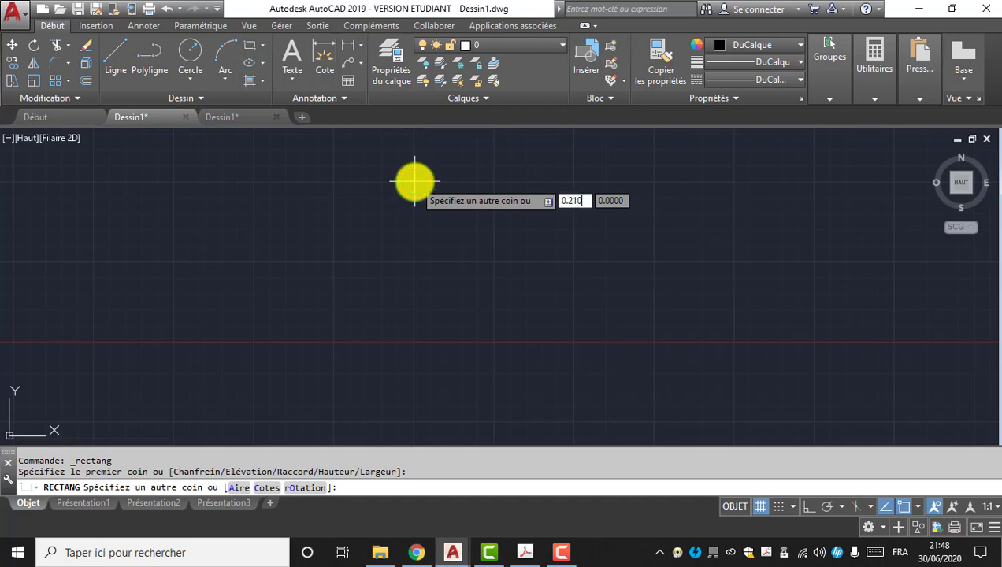
{"action": "key", "text": "Tab"}
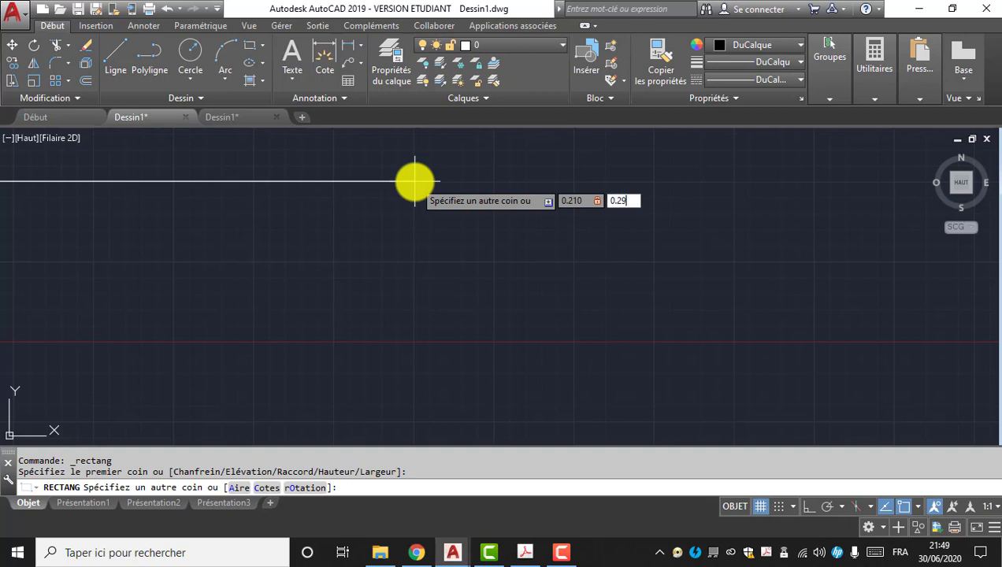
{"action": "key", "text": "Return"}
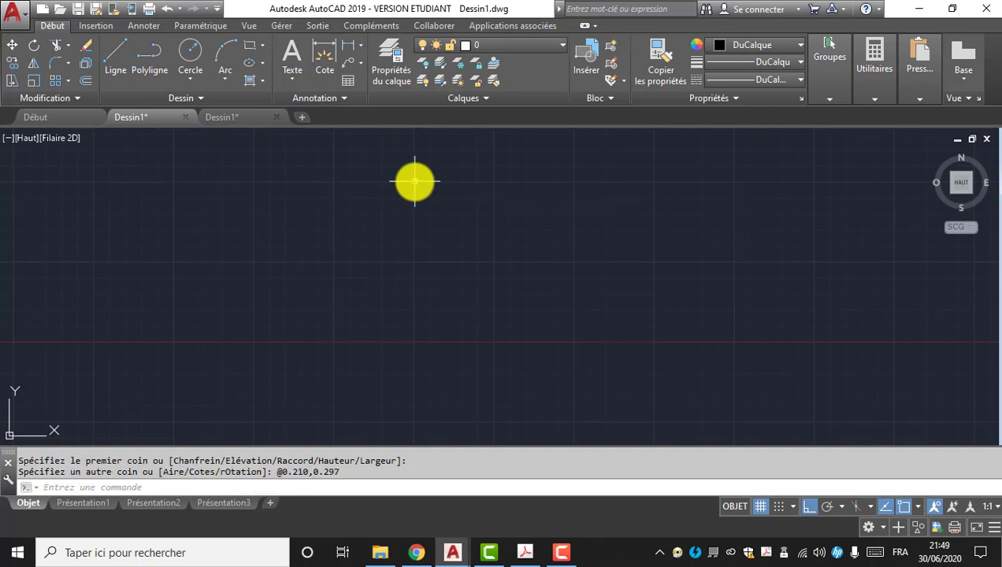
{"action": "scroll", "coordinate": [367, 192], "scroll_direction": "up", "scroll_amount": 3}
{"action": "scroll", "coordinate": [410, 205], "scroll_direction": "up", "scroll_amount": 4}
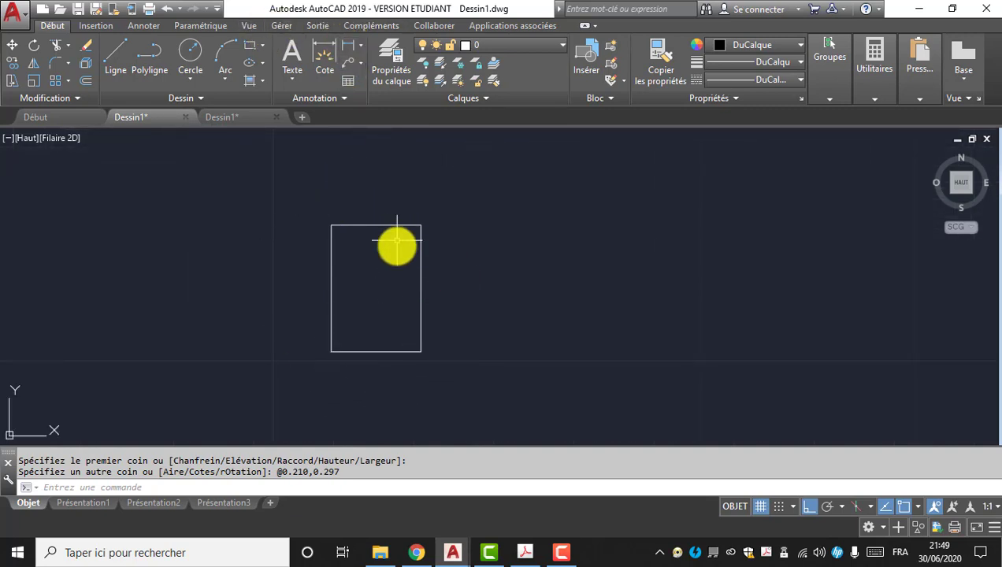
- Add a linear dimension for the rectangle's width above its top edge
{"action": "left_click", "coordinate": [359, 43]}
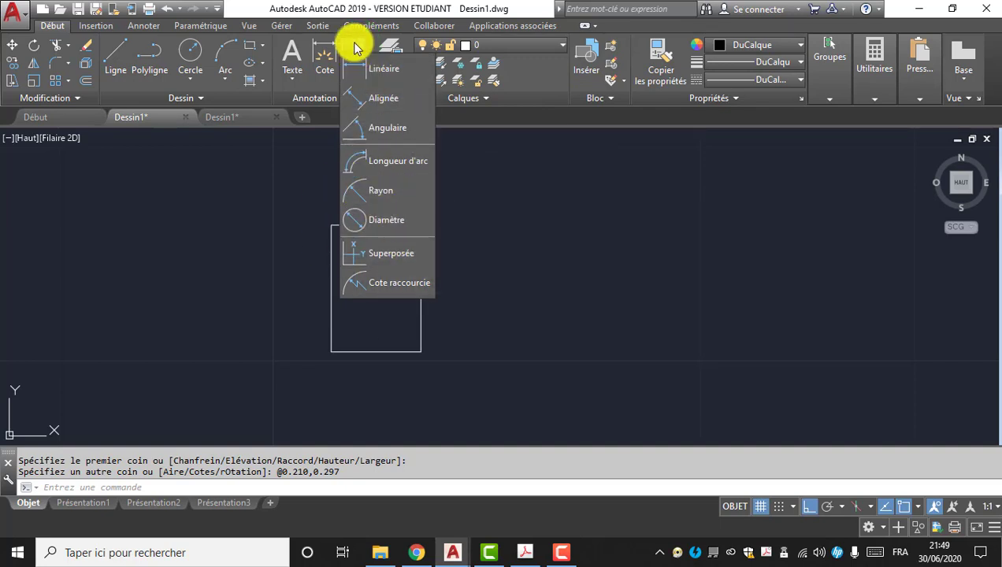
{"action": "left_click", "coordinate": [373, 73]}
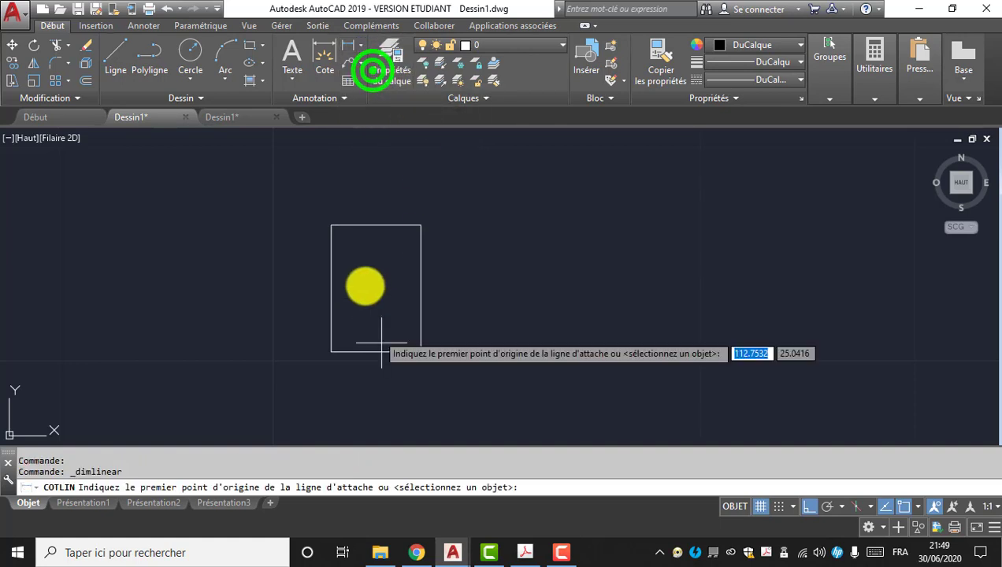
{"action": "left_click", "coordinate": [335, 226]}
{"action": "left_click", "coordinate": [419, 225]}
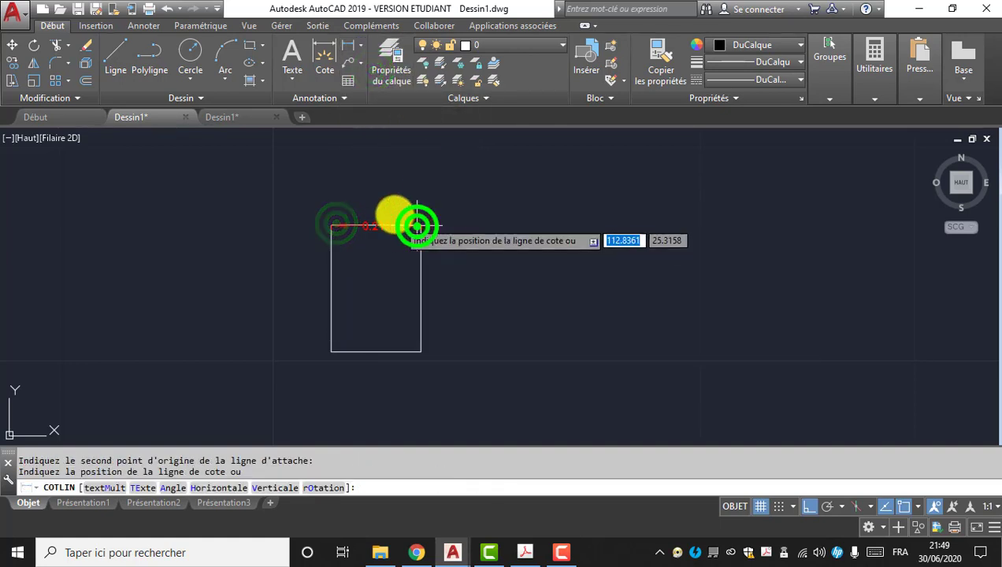
{"action": "left_click", "coordinate": [392, 200]}
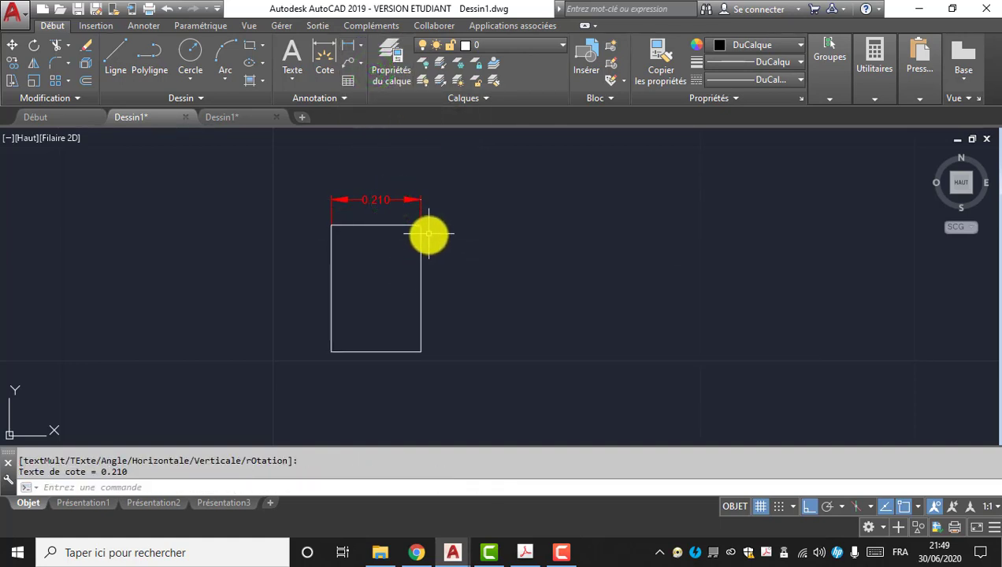
- Add a linear dimension for the rectangle's height beside its right edge
{"action": "left_click", "coordinate": [421, 193]}
{"action": "key", "text": "Return"}
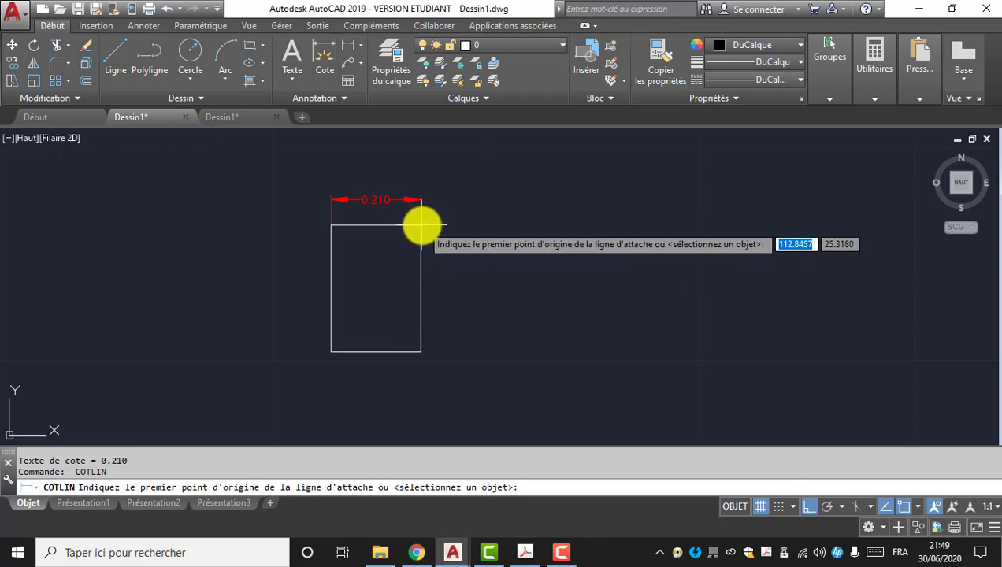
{"action": "left_click", "coordinate": [421, 225]}
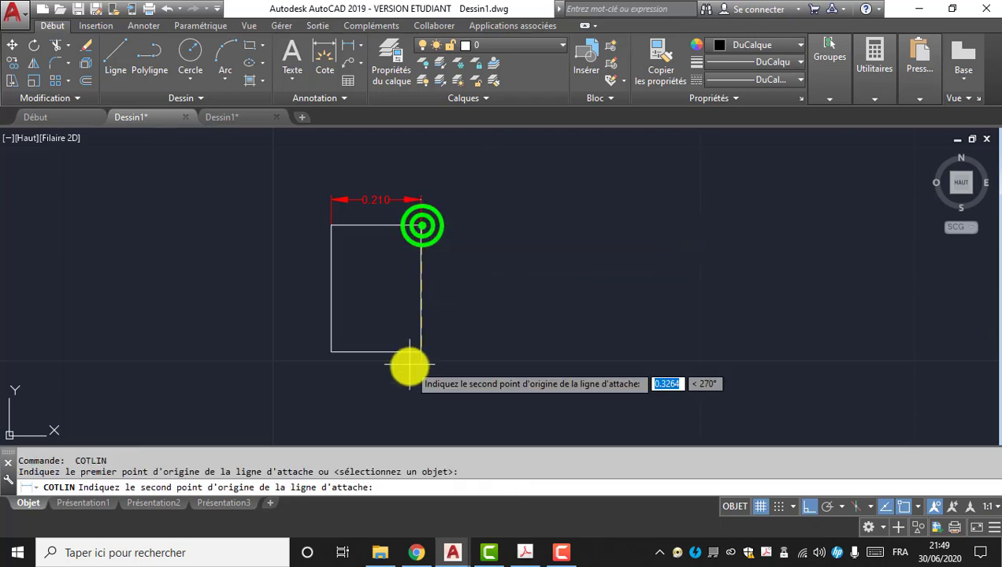
{"action": "left_click", "coordinate": [446, 342]}
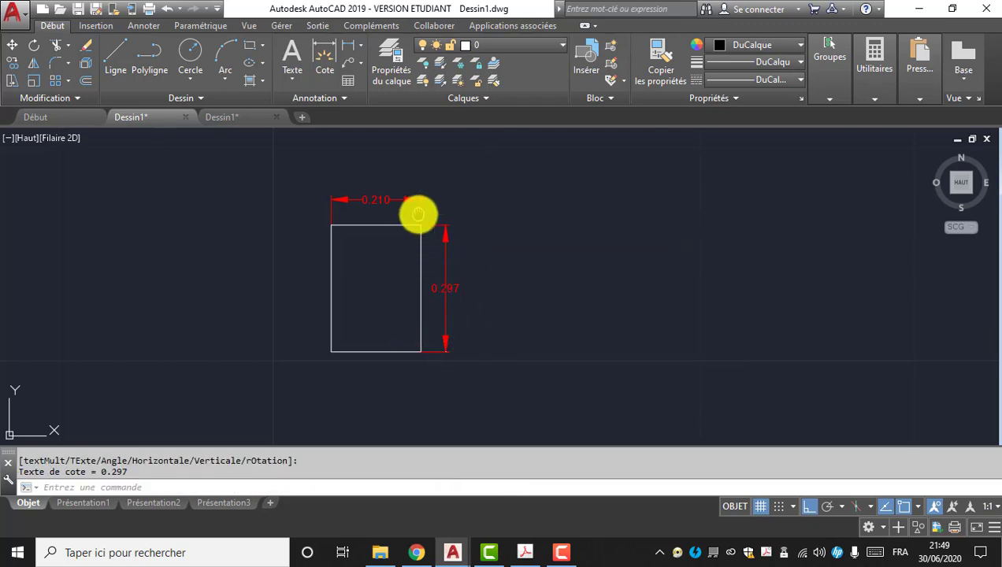
- Add the multiline text "A4" at the default 0.2000 height, starting inside the upper part of the rectangle
{"action": "middle_click_drag", "start_coordinate": [420, 214], "coordinate": [388, 208]}
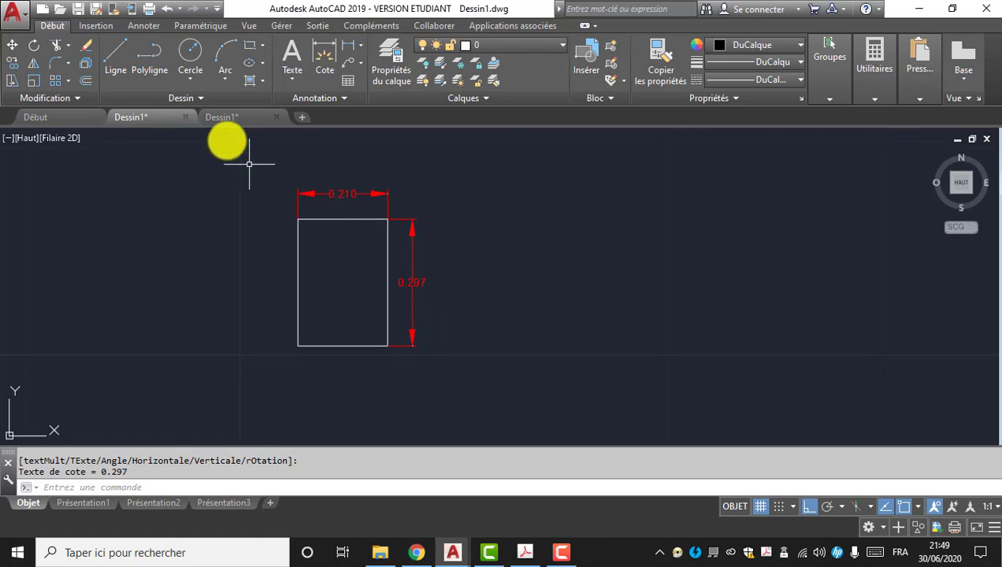
{"action": "left_click", "coordinate": [290, 51]}
{"action": "left_click", "coordinate": [327, 250]}
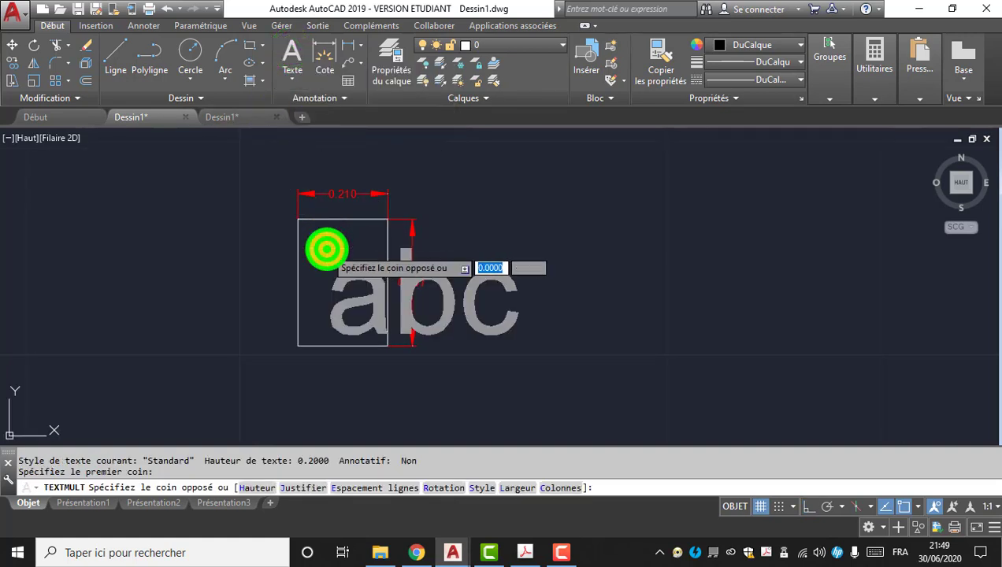
{"action": "left_click", "coordinate": [353, 277]}
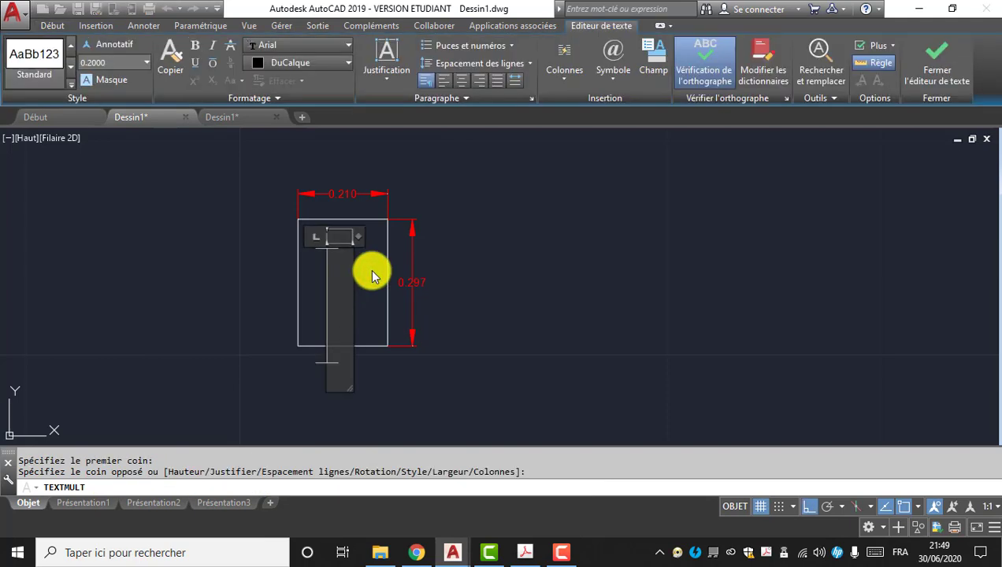
{"action": "type", "text": "A4"}
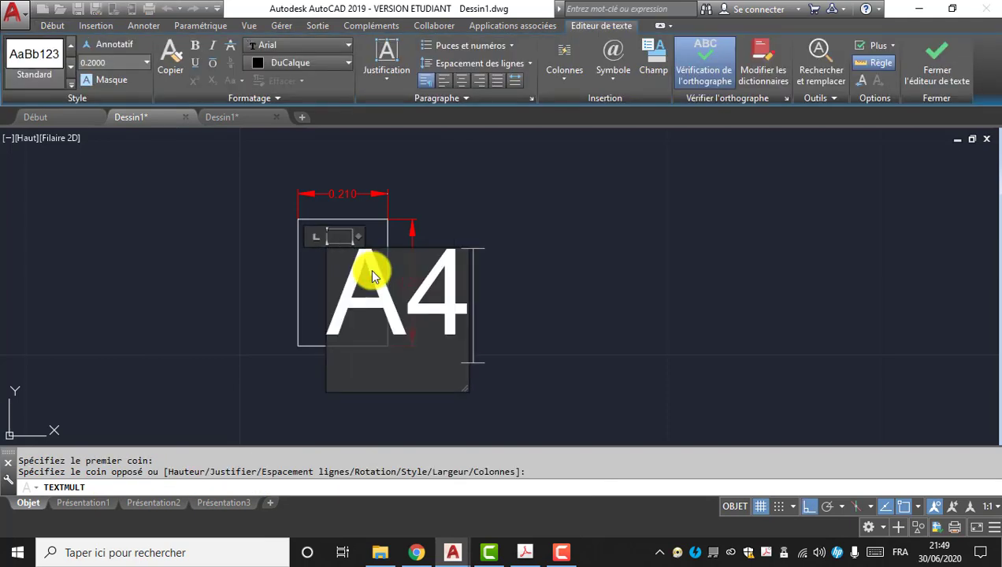
{"action": "key", "text": "Return"}
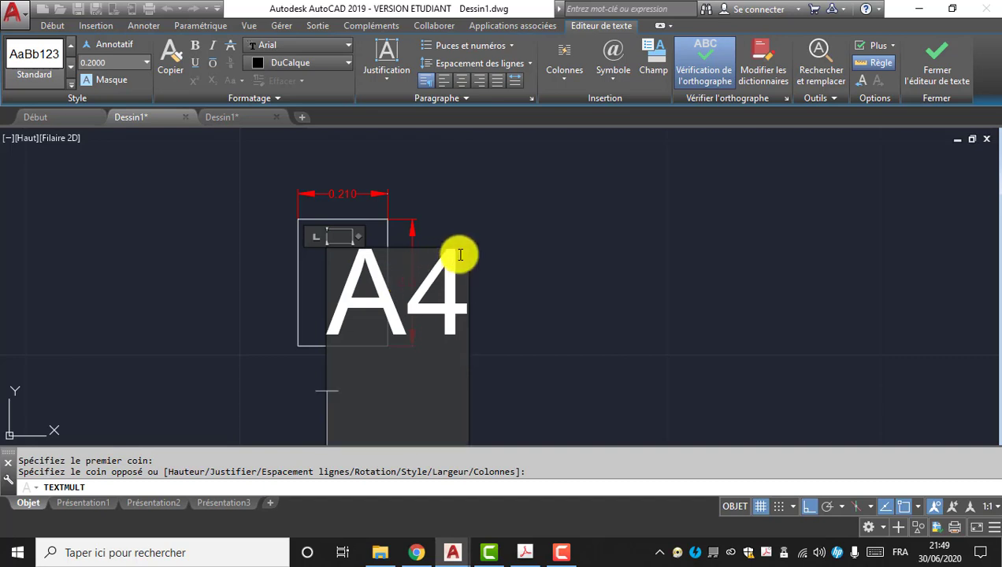
{"action": "key", "text": "BackSpace"}
{"action": "left_click", "coordinate": [576, 251]}
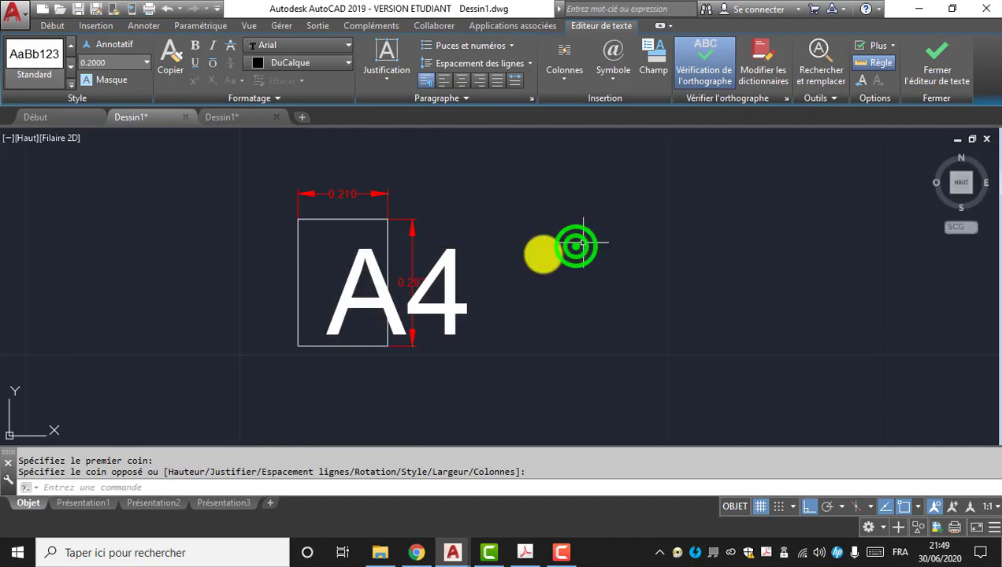
- Scale the A4 text by a factor of 0.3 from a base point near the top of the letter A
{"action": "left_click", "coordinate": [371, 240]}
{"action": "left_click", "coordinate": [341, 260]}
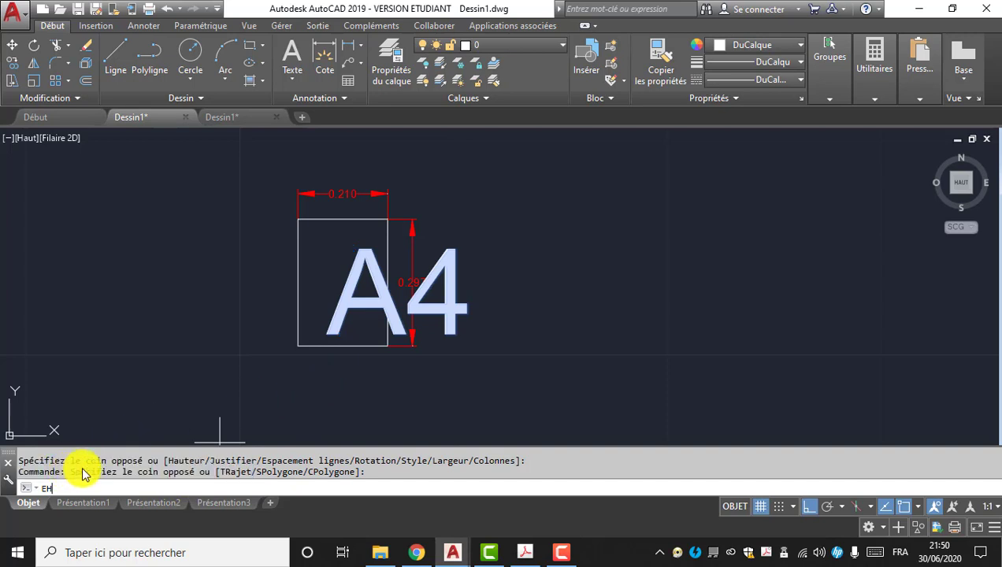
{"action": "key", "text": "Return"}
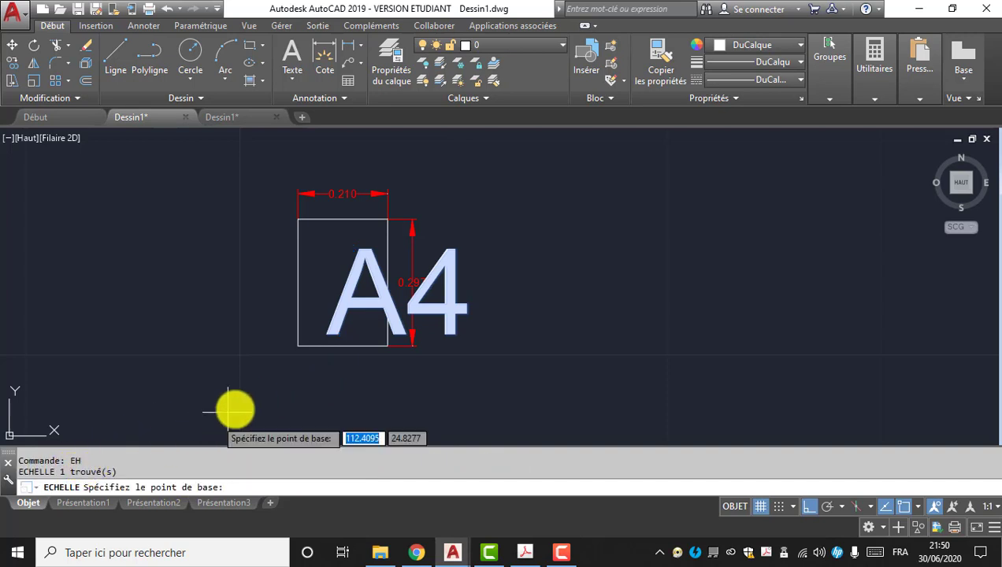
{"action": "left_click", "coordinate": [352, 251]}
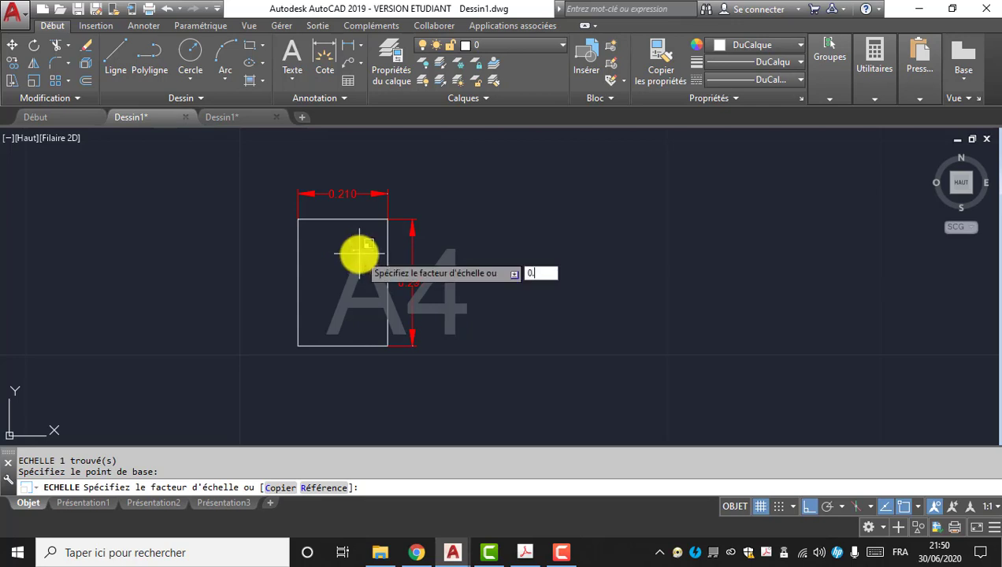
{"action": "key", "text": "Return"}
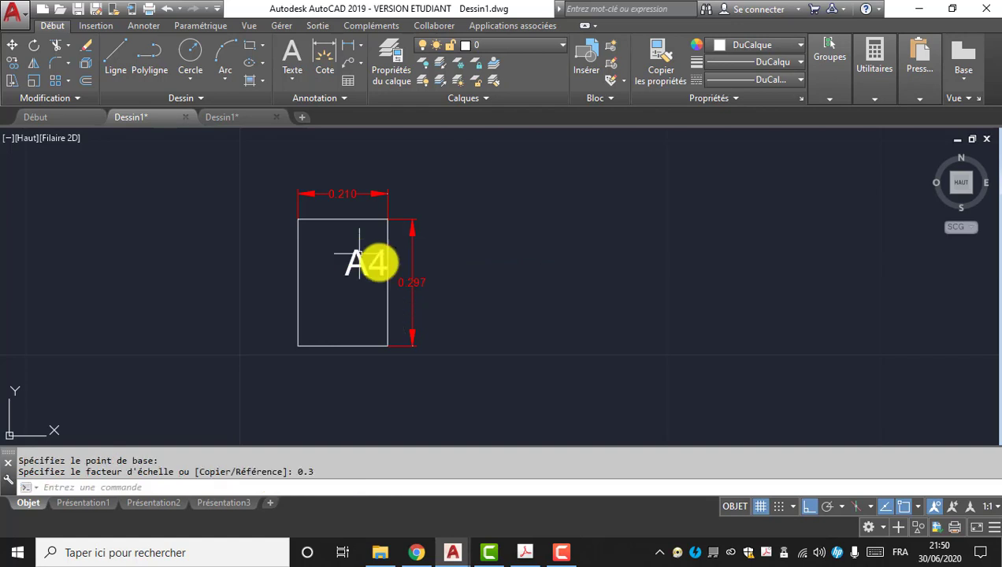
- Move the A4 label so it sits horizontally centred in the upper part of the rectangle
{"action": "scroll", "coordinate": [315, 244], "scroll_direction": "up", "scroll_amount": 2}
{"action": "left_click", "coordinate": [398, 234]}
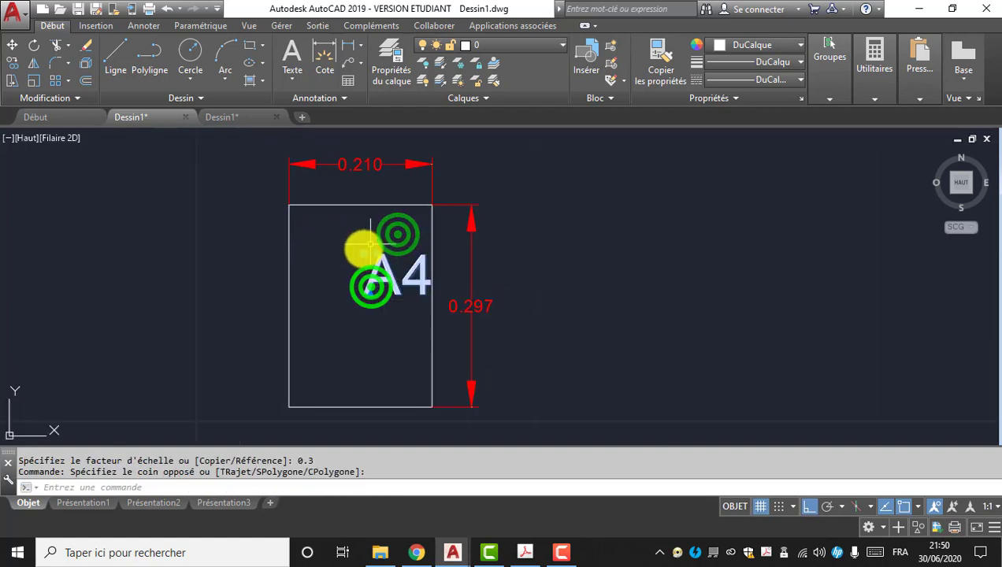
{"action": "left_click", "coordinate": [363, 257]}
{"action": "left_click", "coordinate": [327, 271]}
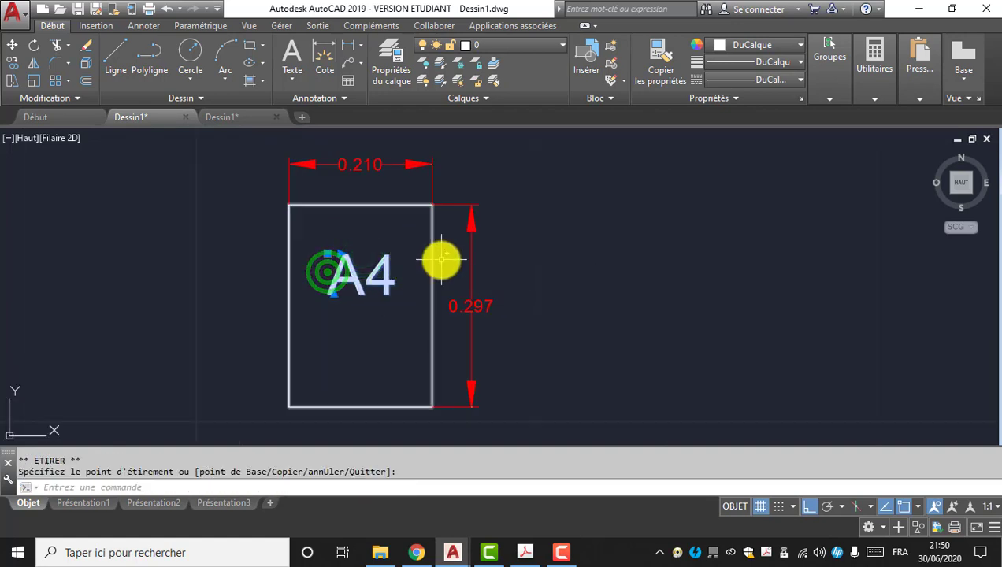
{"action": "scroll", "coordinate": [441, 260], "scroll_direction": "down", "scroll_amount": 2}
{"action": "key", "text": "Escape"}
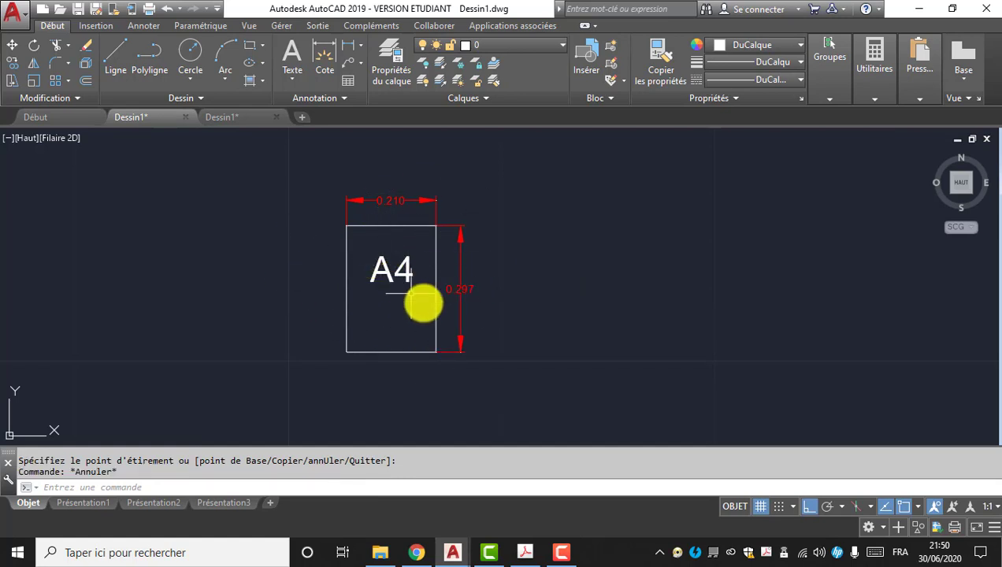
{"action": "middle_click_drag", "start_coordinate": [423, 303], "coordinate": [405, 295]}
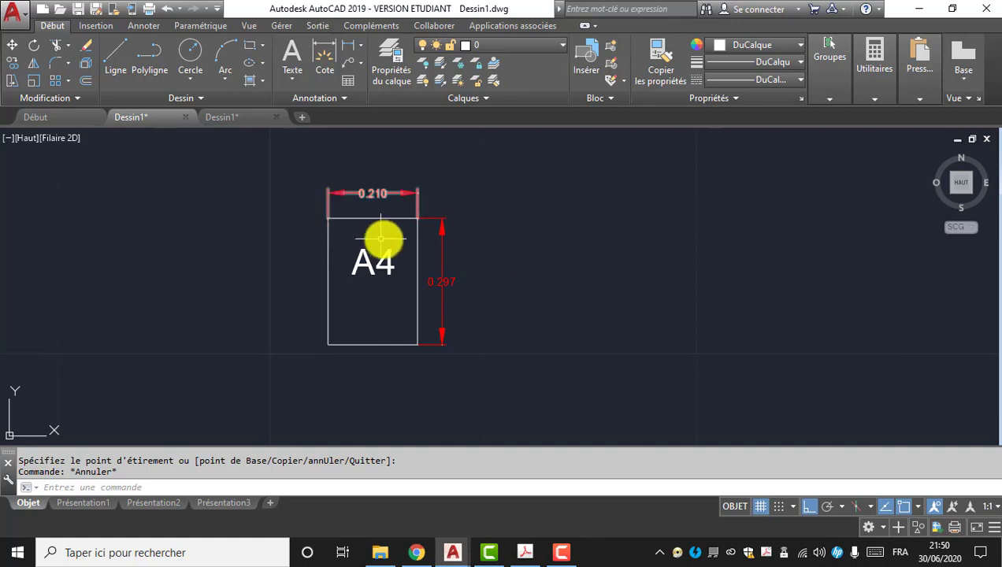
- Copy the rectangle and its A4 label to a free spot on the right, level with the original's bottom edge
{"action": "left_click", "coordinate": [400, 213]}
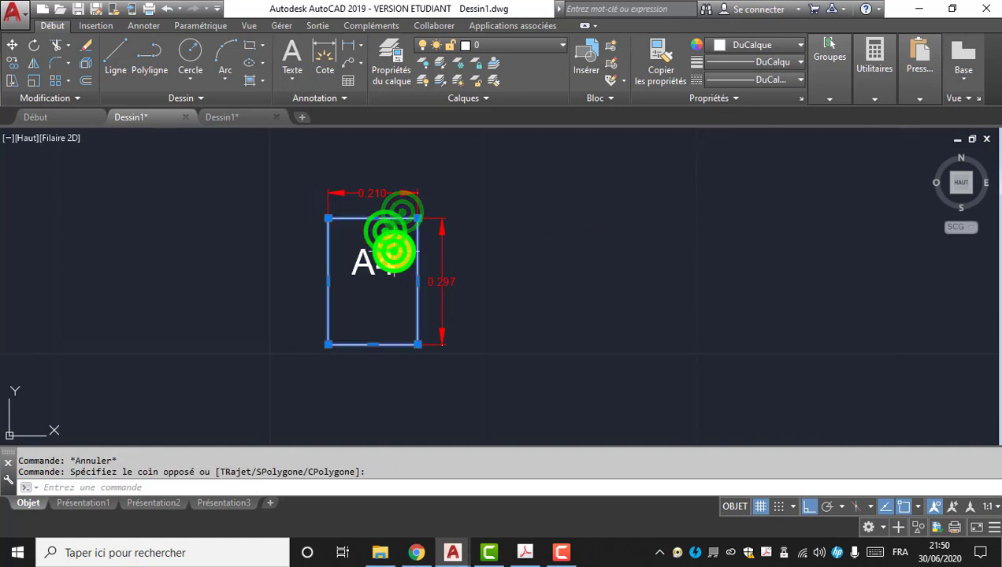
{"action": "left_click", "coordinate": [385, 250]}
{"action": "left_click", "coordinate": [365, 268]}
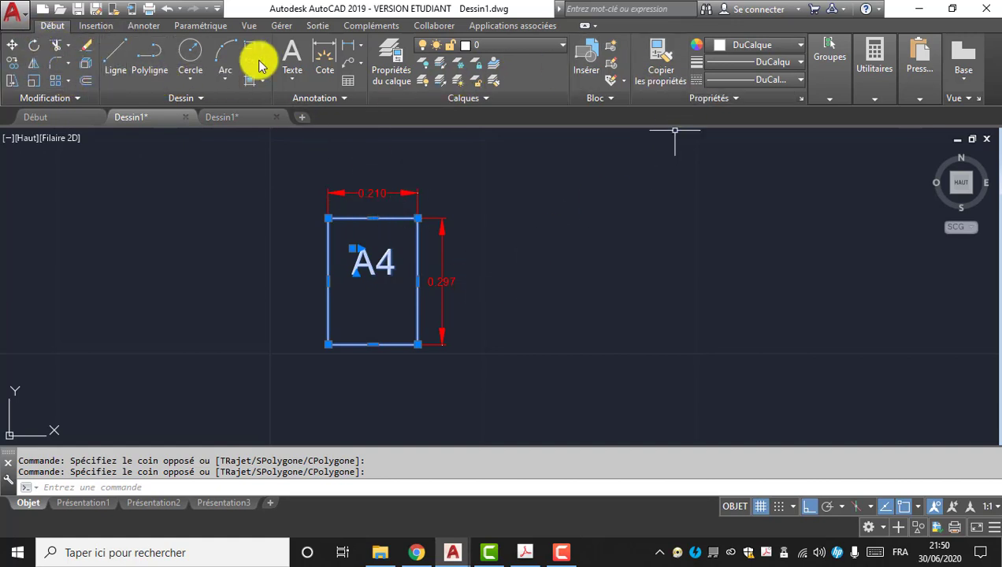
{"action": "left_click", "coordinate": [11, 62]}
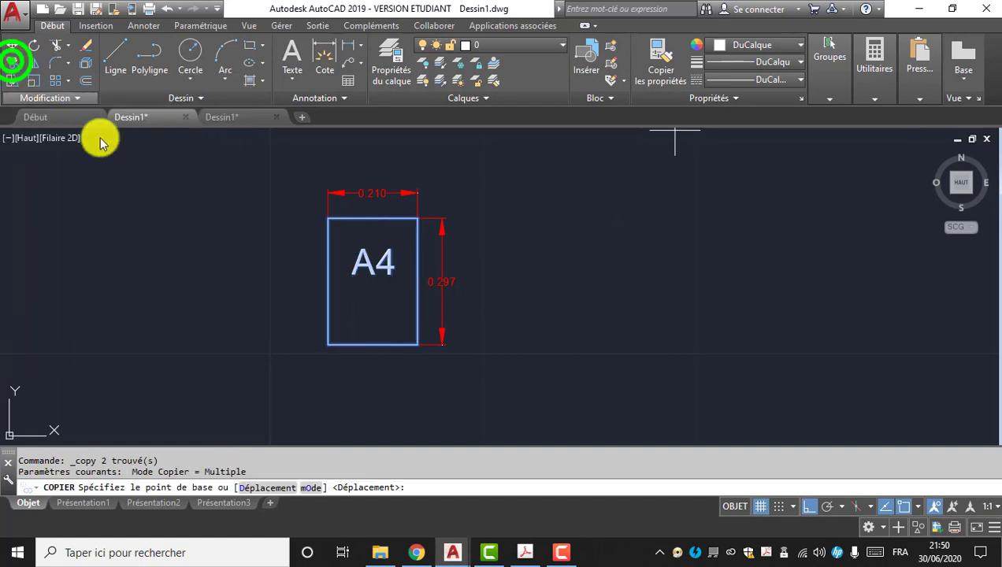
{"action": "left_click", "coordinate": [327, 345]}
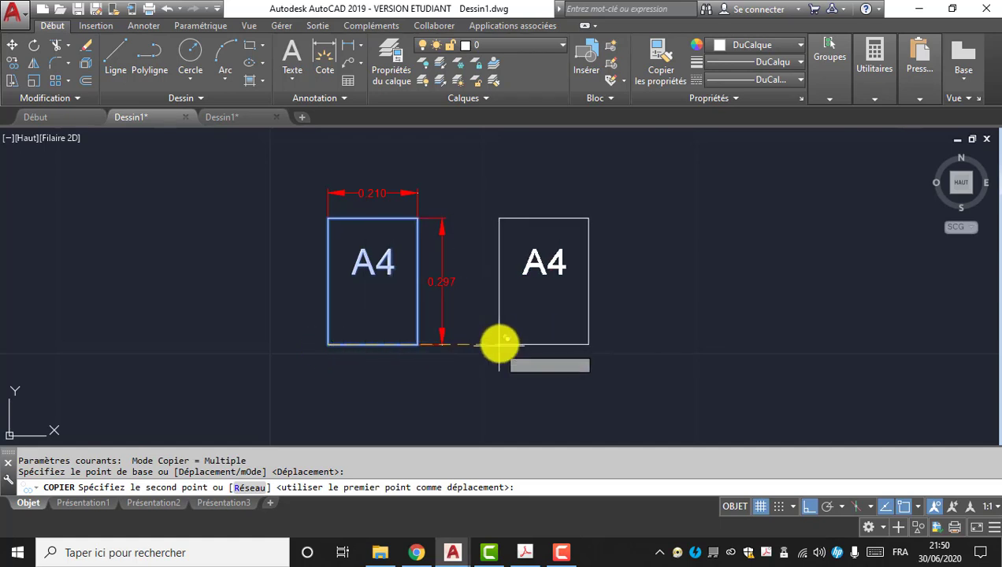
{"action": "left_click", "coordinate": [499, 343]}
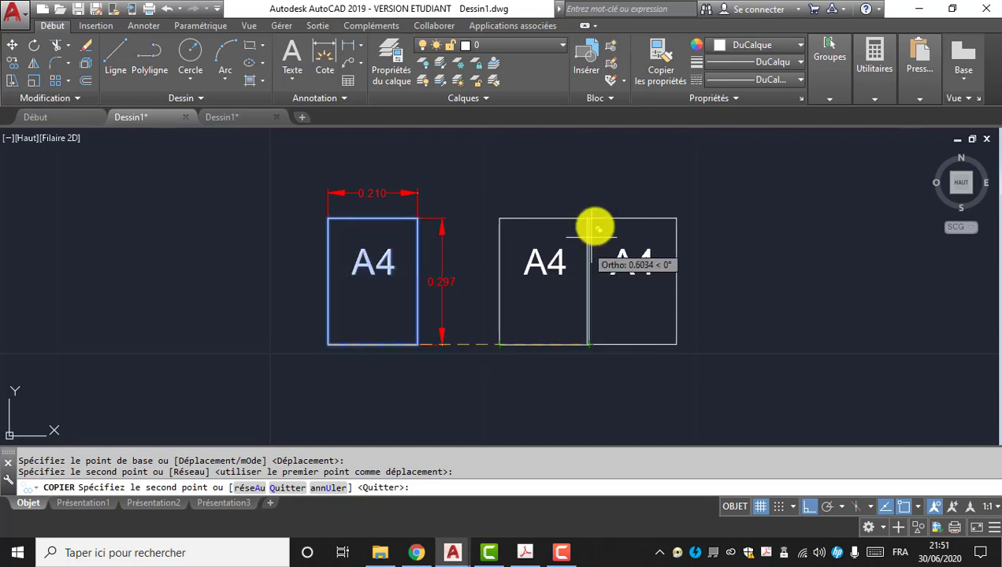
{"action": "key", "text": "Escape"}
- Erase the copied rectangle and its A4 label
{"action": "left_click", "coordinate": [601, 191]}
{"action": "left_click", "coordinate": [543, 267]}
{"action": "key", "text": "Delete"}
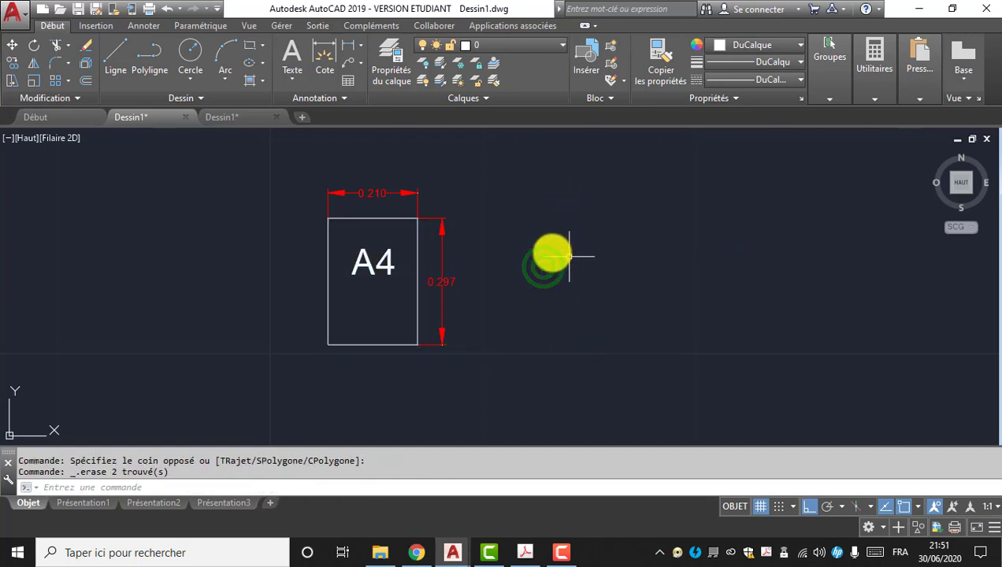
- Copy only the rectangle from its lower-left corner to its lower-right corner, so the two formats sit side by side
{"action": "left_click", "coordinate": [15, 63]}
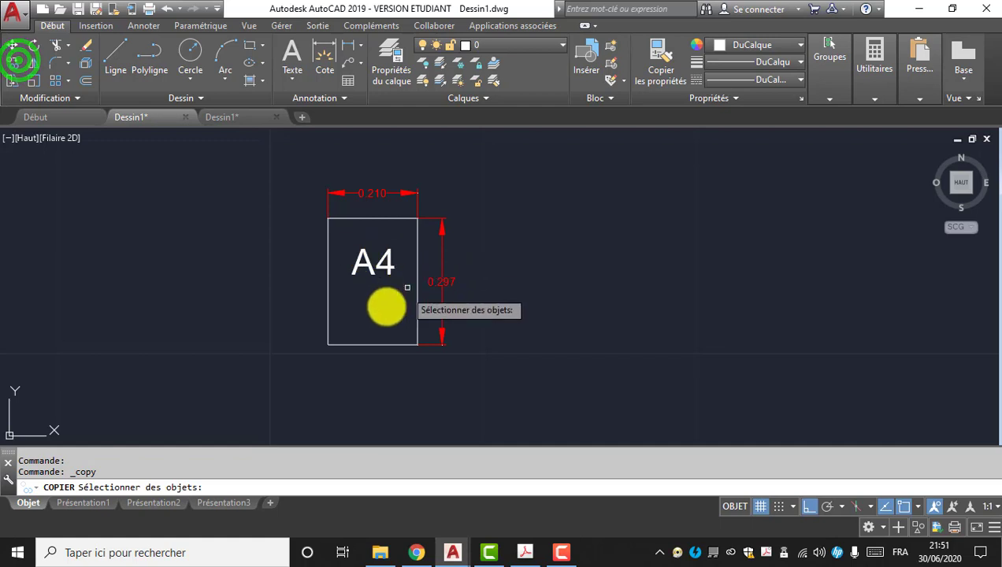
{"action": "left_click", "coordinate": [367, 309]}
{"action": "left_click", "coordinate": [290, 309]}
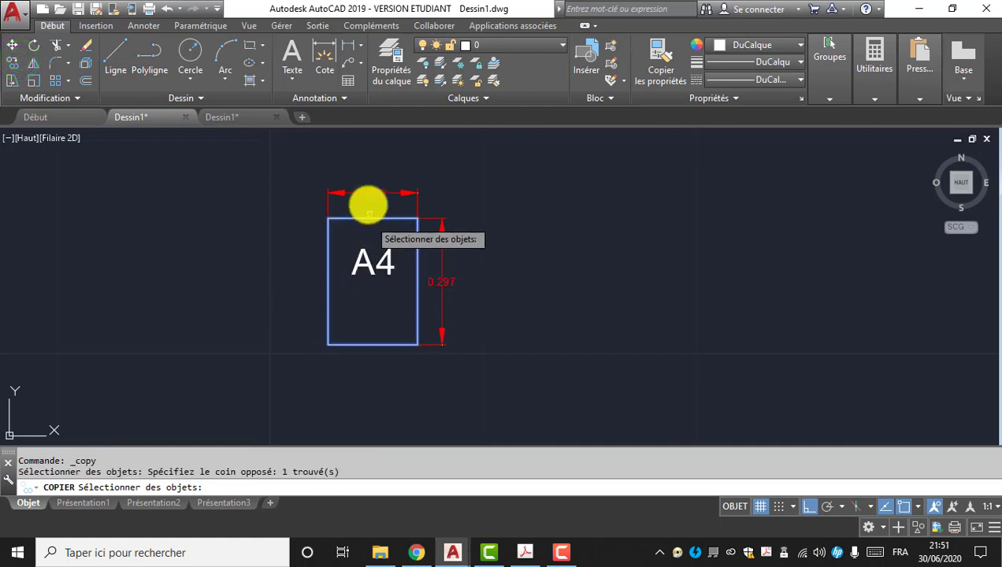
{"action": "key", "text": "Return"}
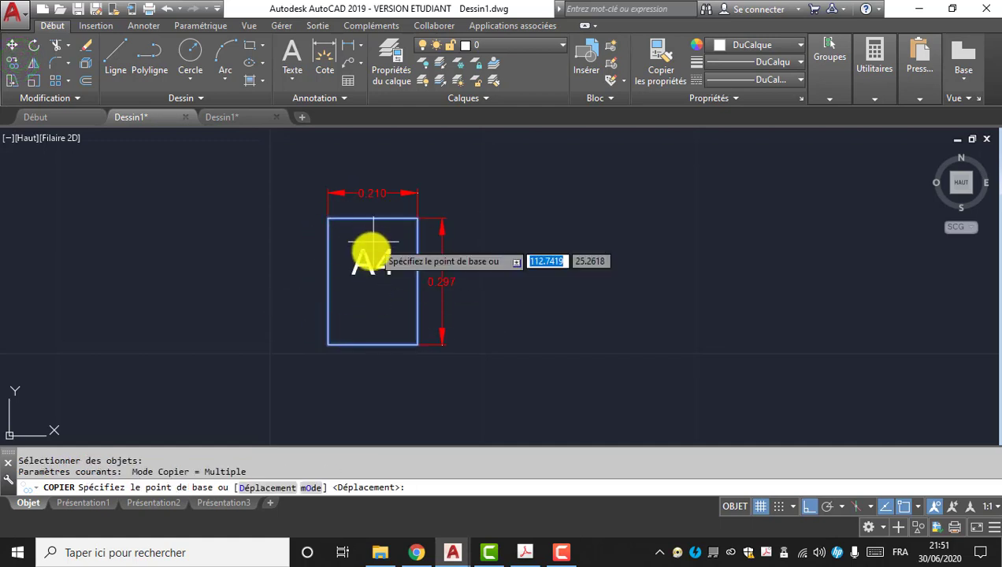
{"action": "left_click", "coordinate": [326, 344]}
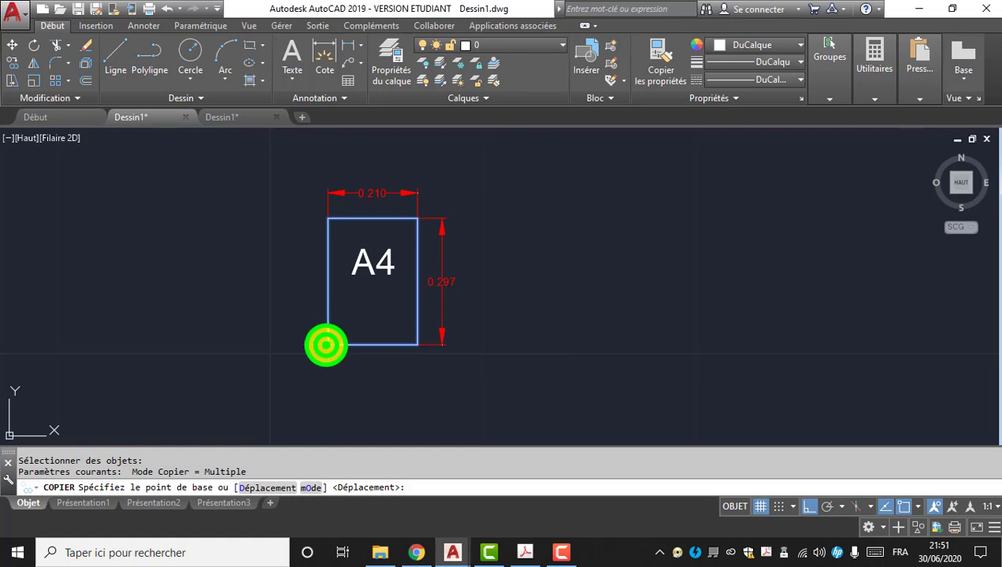
{"action": "left_click", "coordinate": [418, 344]}
{"action": "key", "text": "Return"}
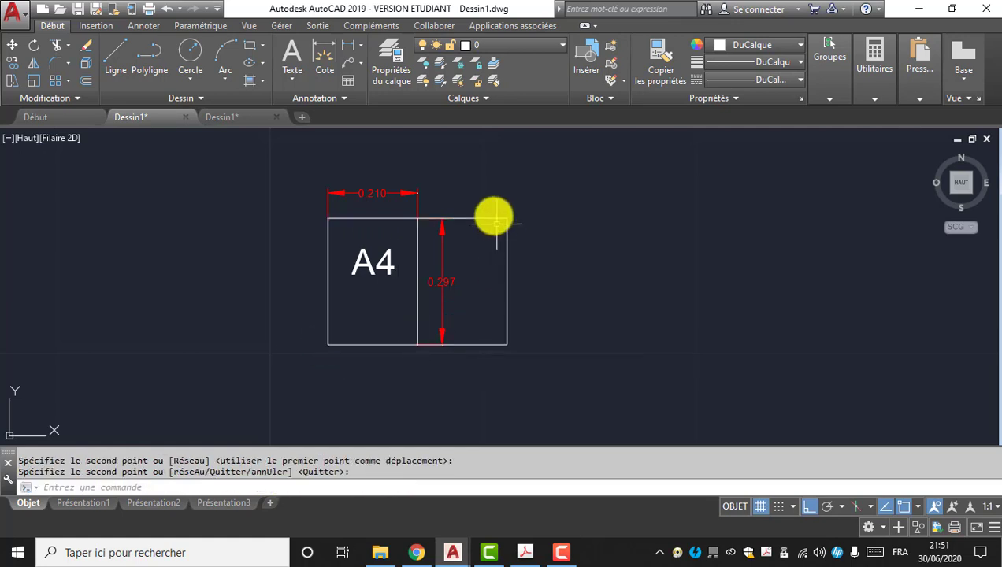
{"action": "left_click", "coordinate": [381, 240]}
{"action": "left_click", "coordinate": [346, 290]}
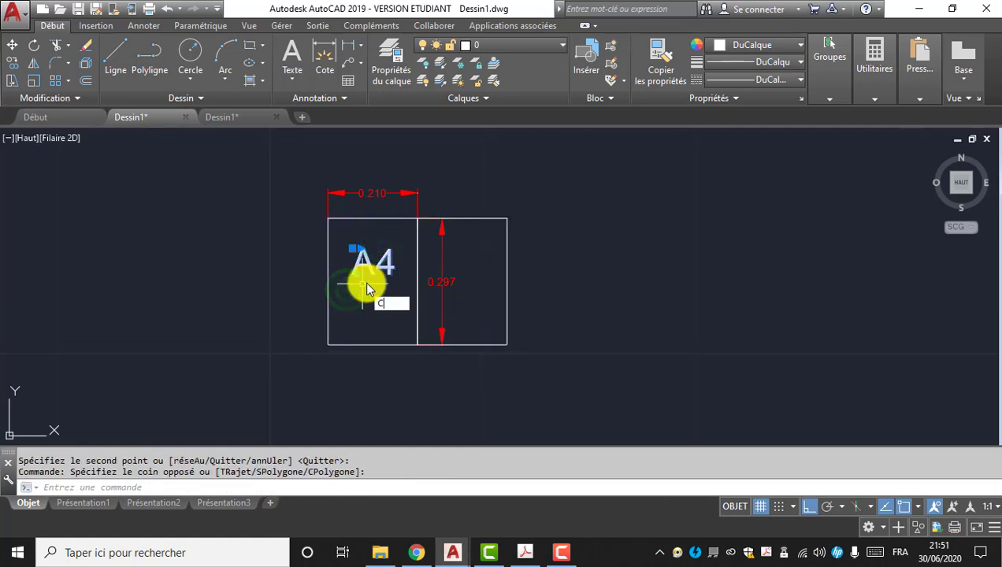
{"action": "key", "text": "Escape"}
{"action": "key", "text": "Escape"}
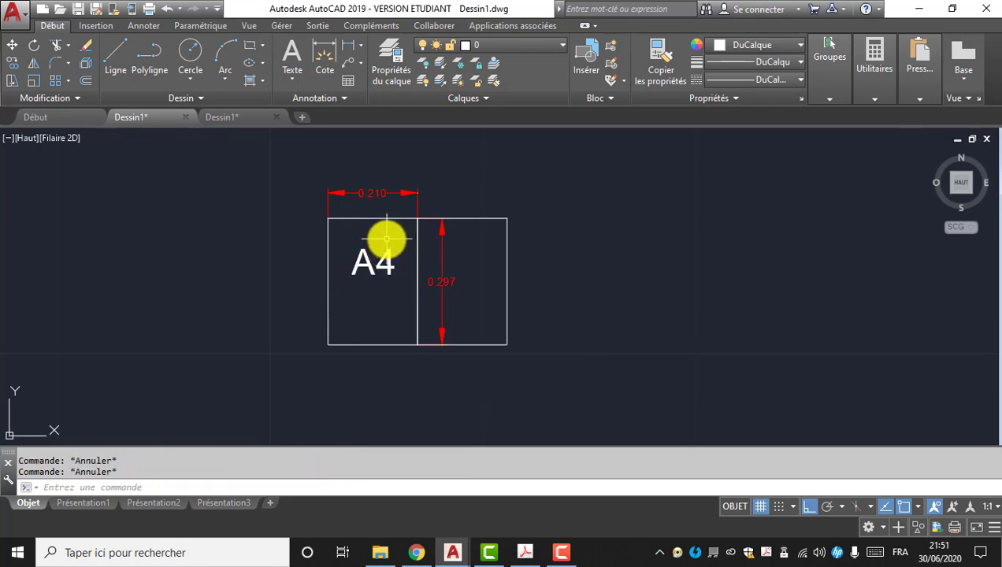
{"action": "left_click", "coordinate": [386, 238]}
{"action": "key", "text": "Escape"}
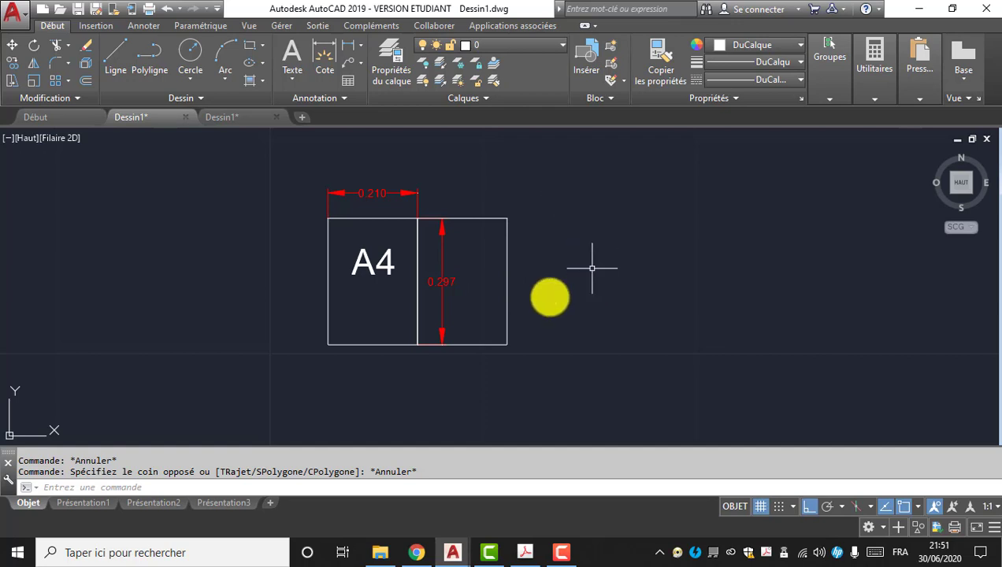
{"action": "left_click", "coordinate": [381, 242]}
{"action": "left_click", "coordinate": [334, 270]}
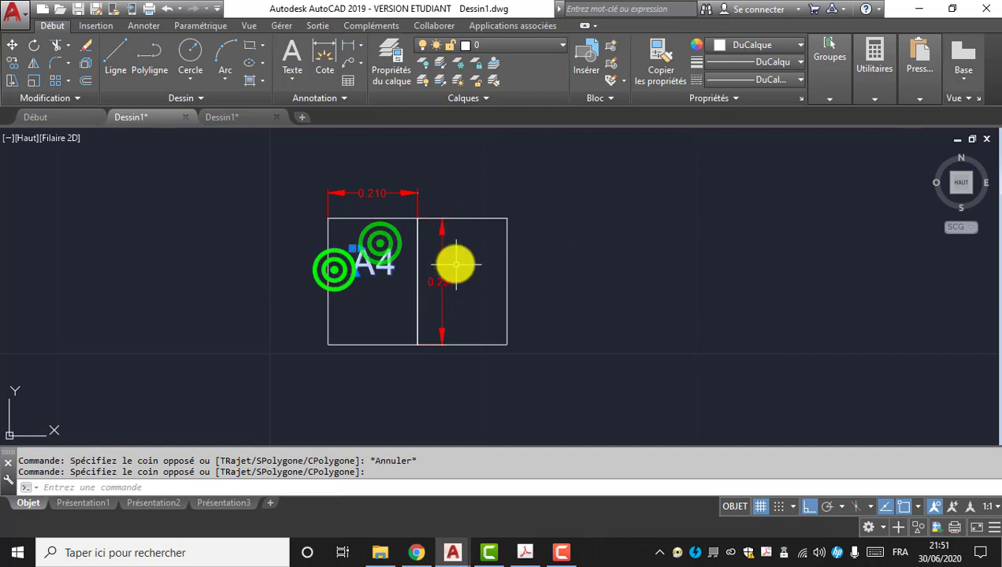
{"action": "key", "text": "Escape"}
{"action": "scroll", "coordinate": [443, 257], "scroll_direction": "down", "scroll_amount": 2}
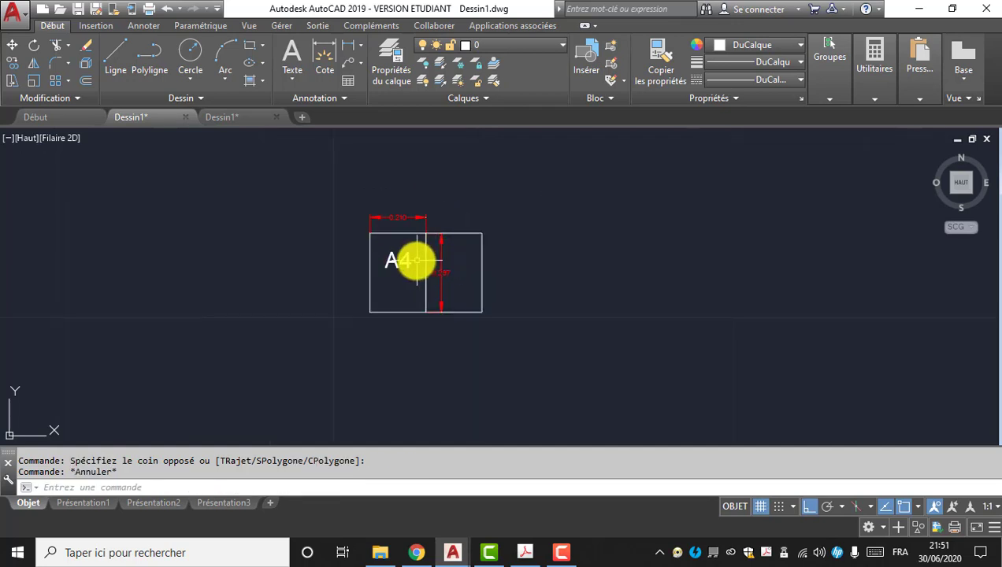
{"action": "scroll", "coordinate": [421, 261], "scroll_direction": "up", "scroll_amount": 4}
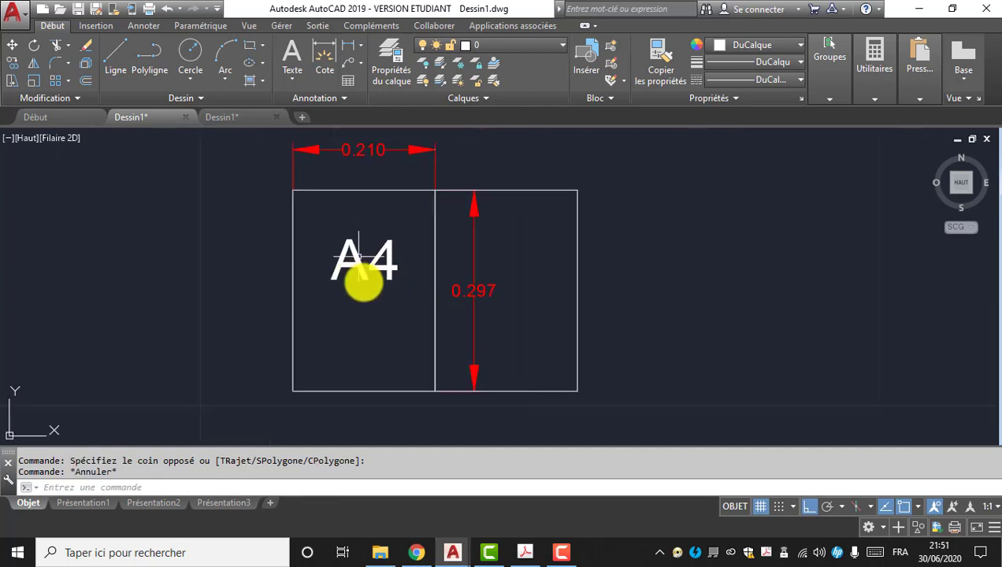
{"action": "left_click", "coordinate": [524, 319]}
{"action": "key", "text": "Escape"}
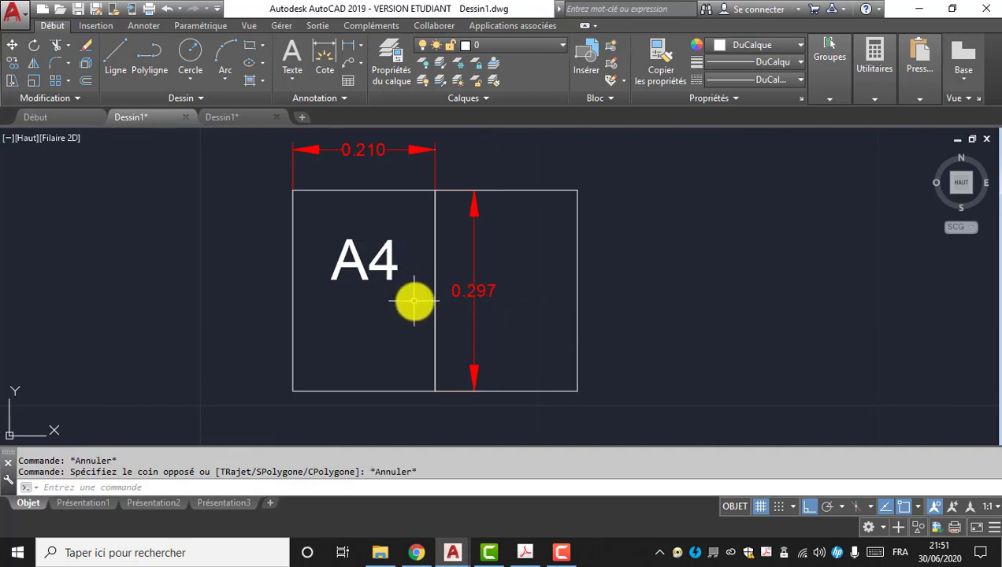
{"action": "left_click", "coordinate": [454, 323]}
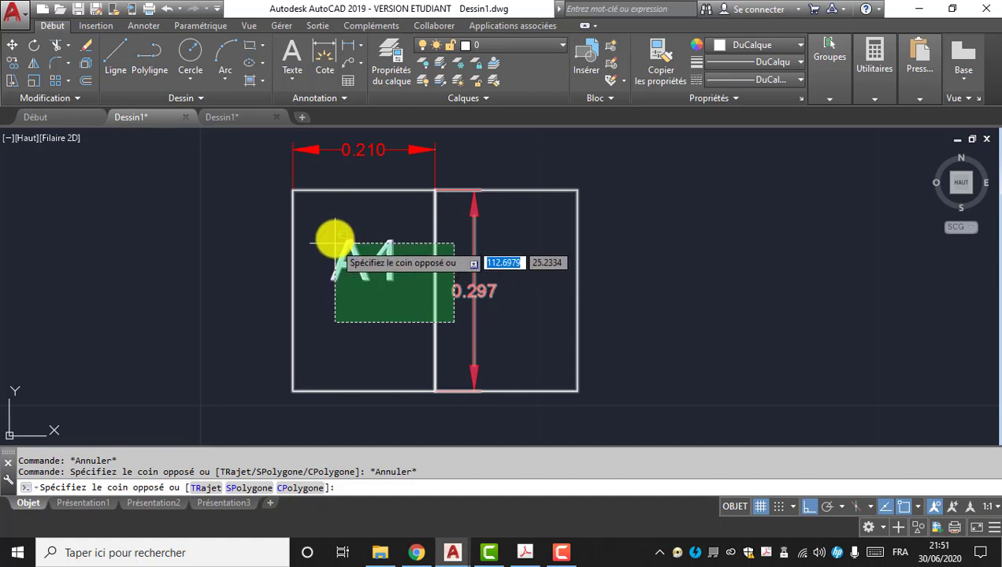
{"action": "left_click", "coordinate": [320, 228]}
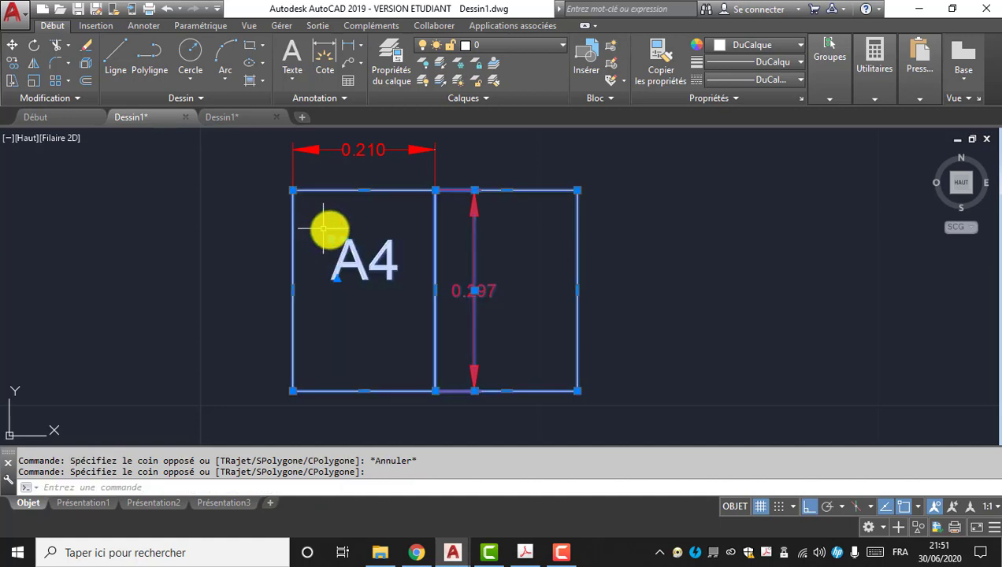
{"action": "key", "text": "Escape"}
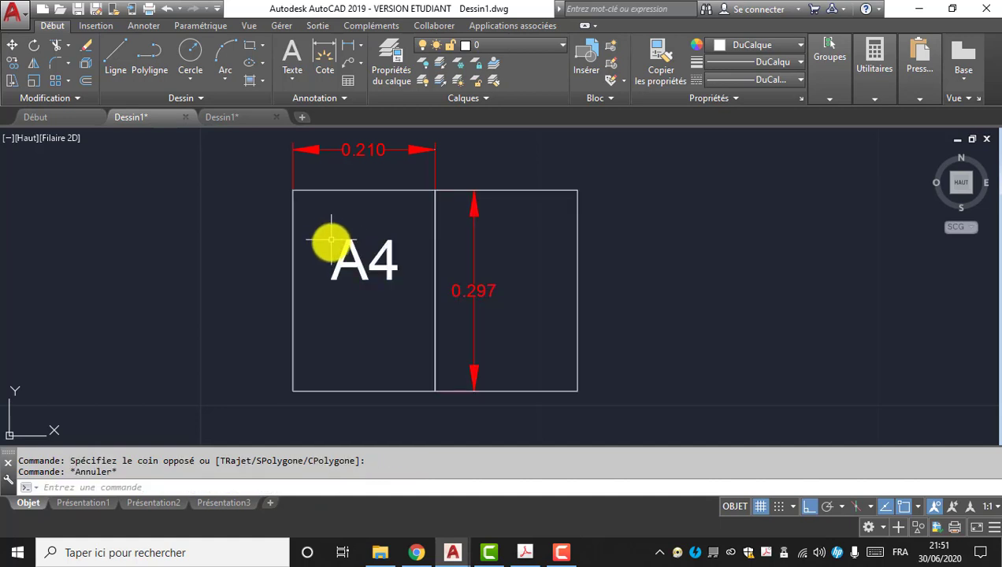
- Try window and crossing selections over the A4 label and the two rectangles, clearing each selection
{"action": "left_click", "coordinate": [257, 213]}
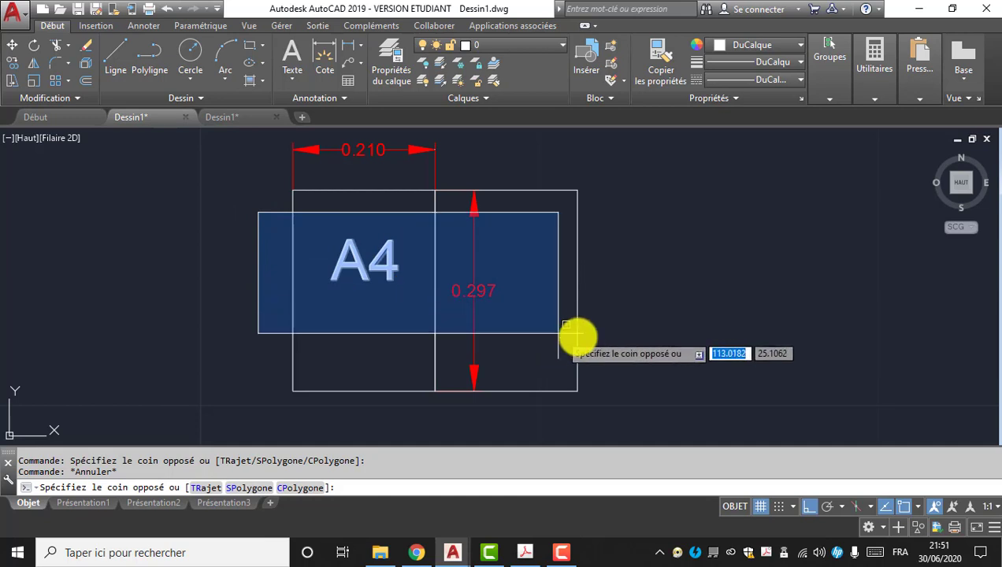
{"action": "left_click", "coordinate": [754, 304]}
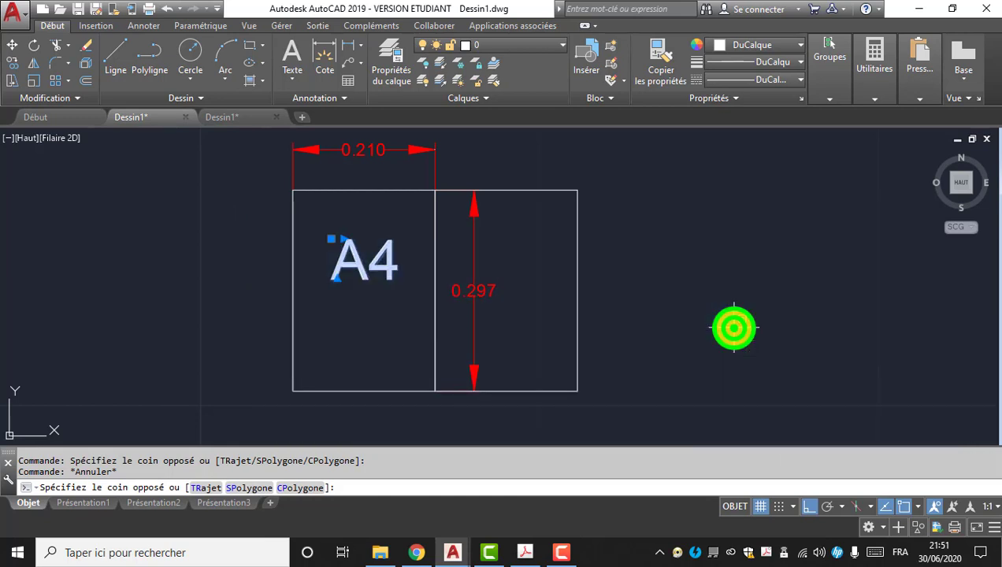
{"action": "left_click", "coordinate": [722, 243]}
{"action": "left_click", "coordinate": [224, 327]}
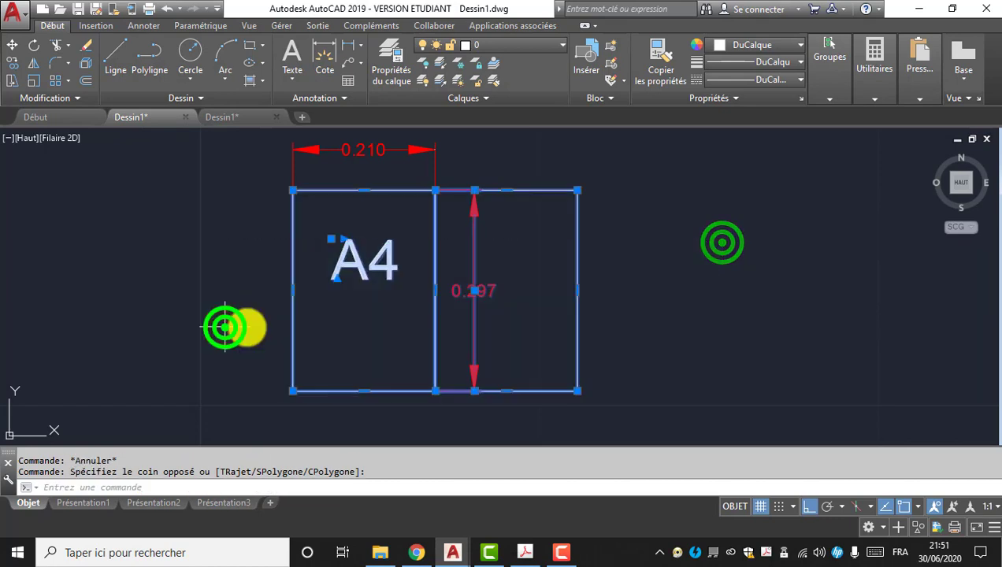
{"action": "key", "text": "Escape"}
{"action": "left_click", "coordinate": [242, 220]}
{"action": "left_click", "coordinate": [707, 349]}
{"action": "key", "text": "Escape"}
{"action": "left_click", "coordinate": [201, 181]}
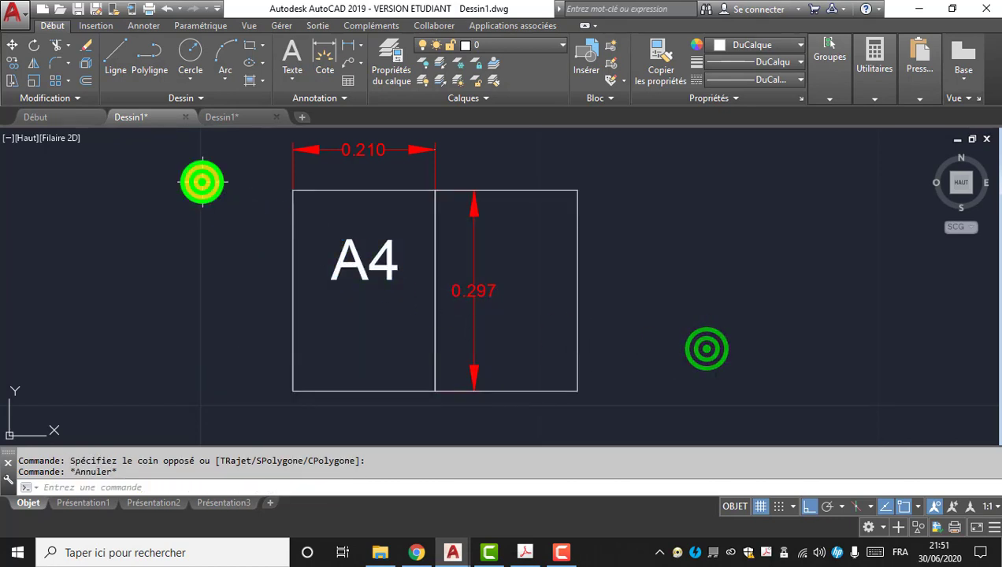
{"action": "left_click", "coordinate": [640, 428]}
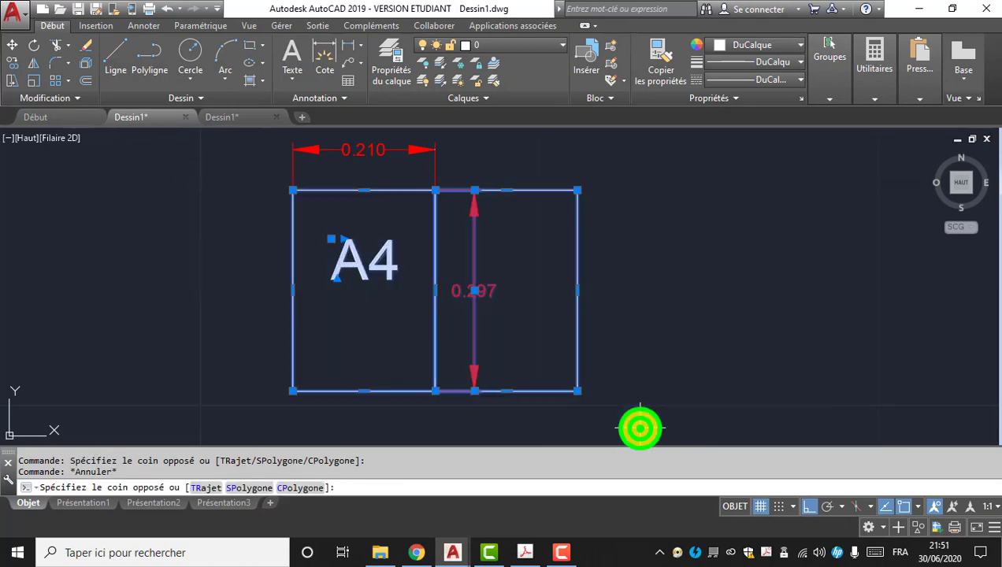
{"action": "key", "text": "Escape"}
- Window-select only the A4 label and copy it horizontally into the right rectangle
{"action": "left_click", "coordinate": [253, 216]}
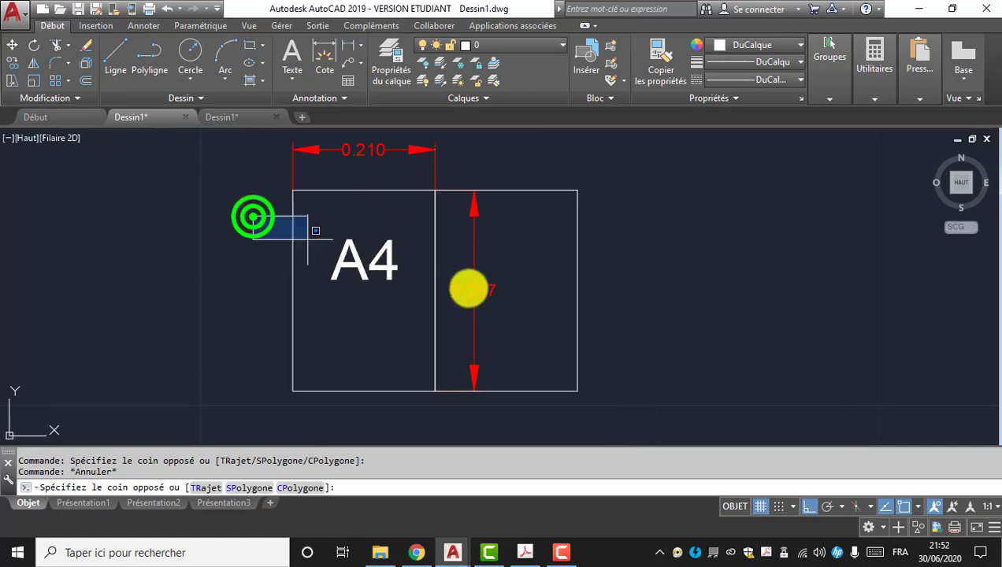
{"action": "left_click", "coordinate": [480, 306]}
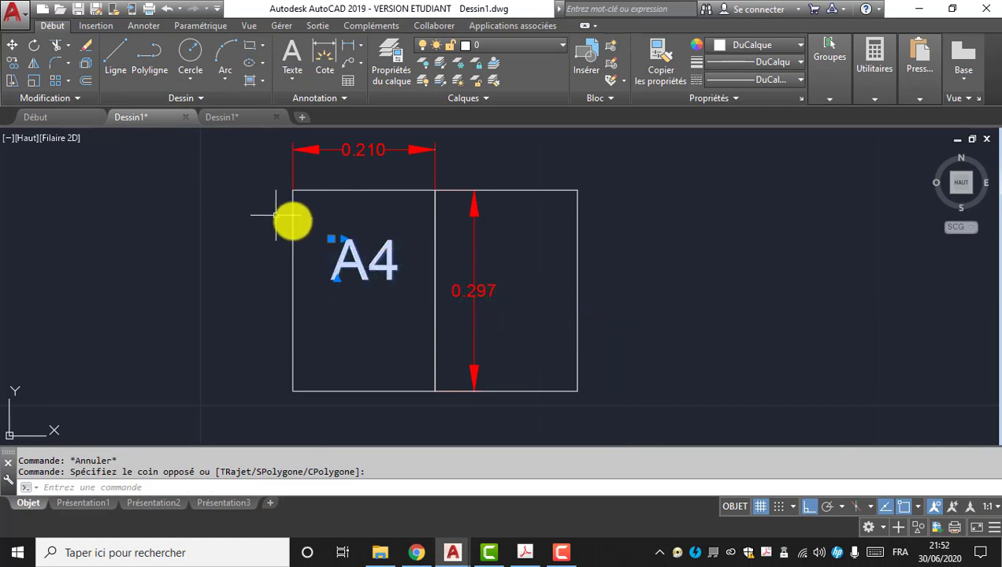
{"action": "right_click", "coordinate": [343, 222]}
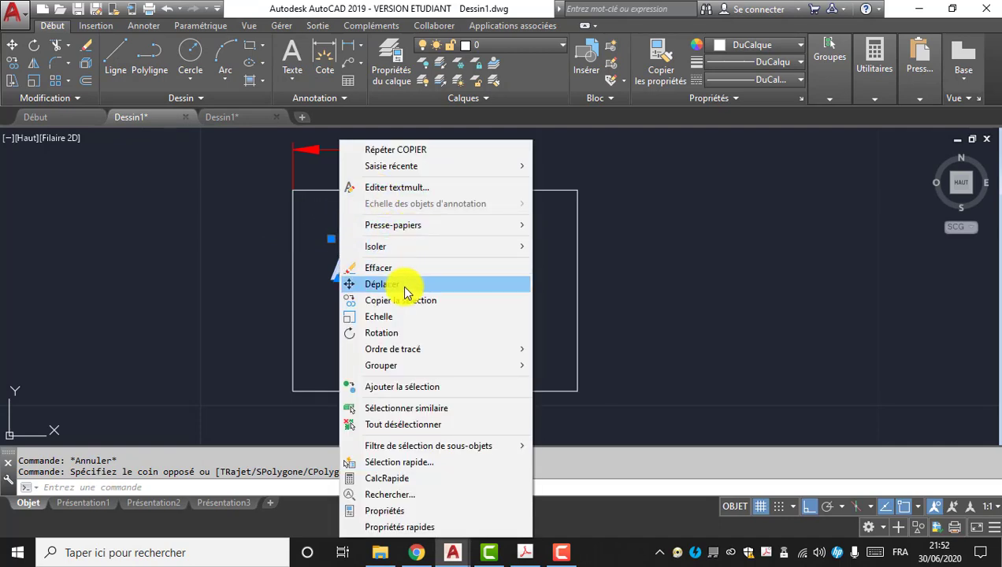
{"action": "left_click", "coordinate": [396, 304]}
{"action": "left_click", "coordinate": [350, 266]}
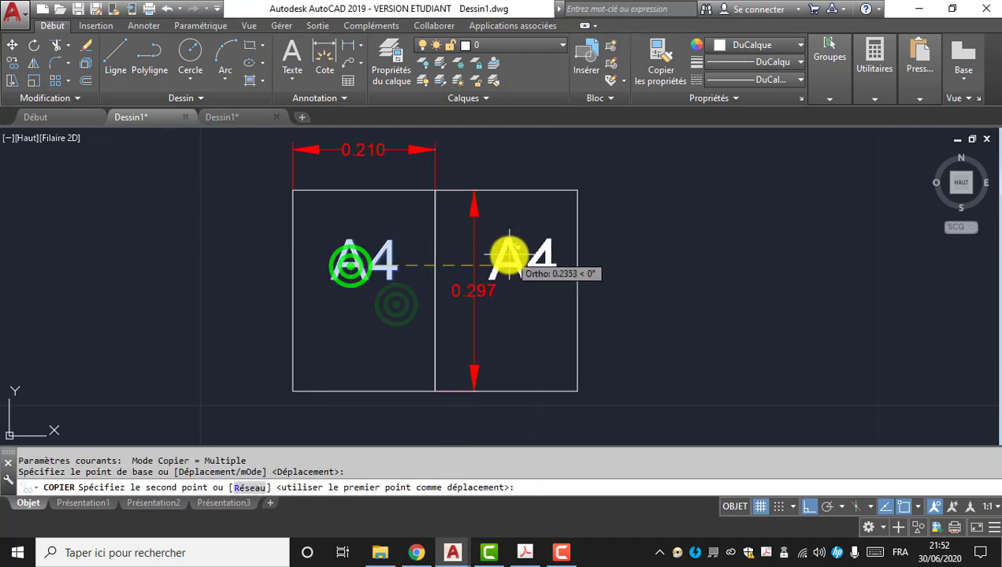
{"action": "left_click", "coordinate": [488, 251]}
{"action": "key", "text": "Escape"}
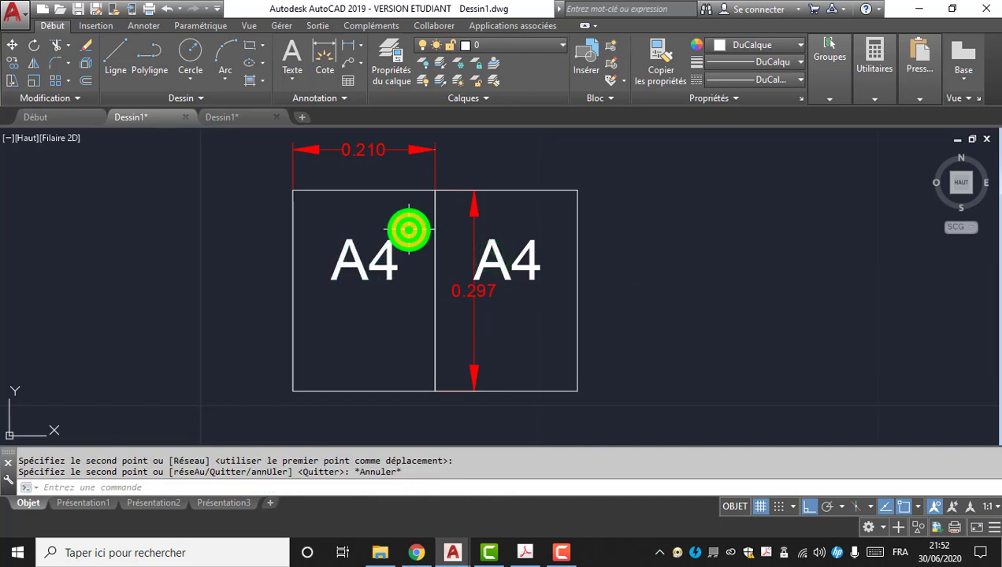
- Erase the copied A4 label from the right rectangle
{"action": "left_click", "coordinate": [354, 280]}
{"action": "key", "text": "Escape"}
{"action": "left_click", "coordinate": [539, 219]}
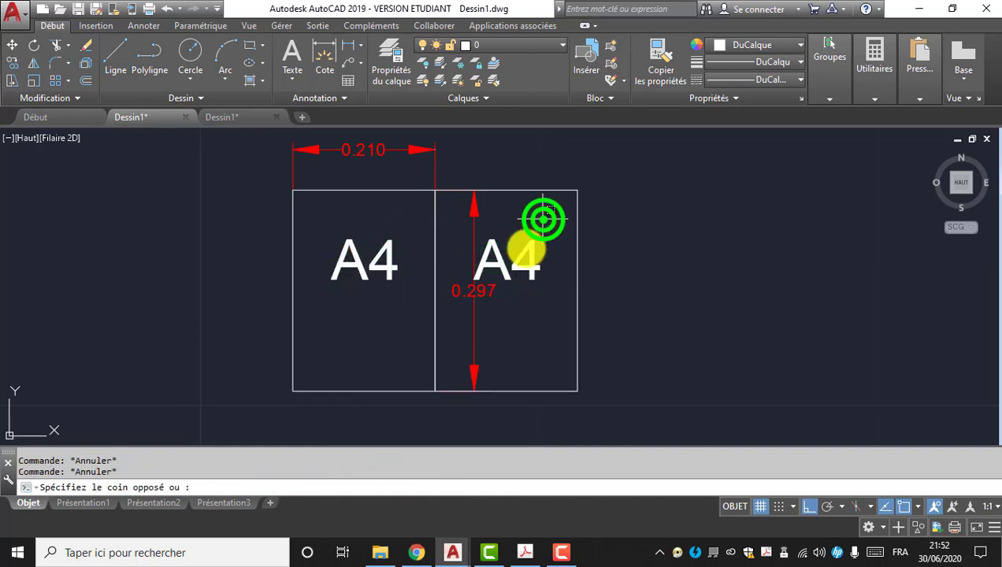
{"action": "key", "text": "Delete"}
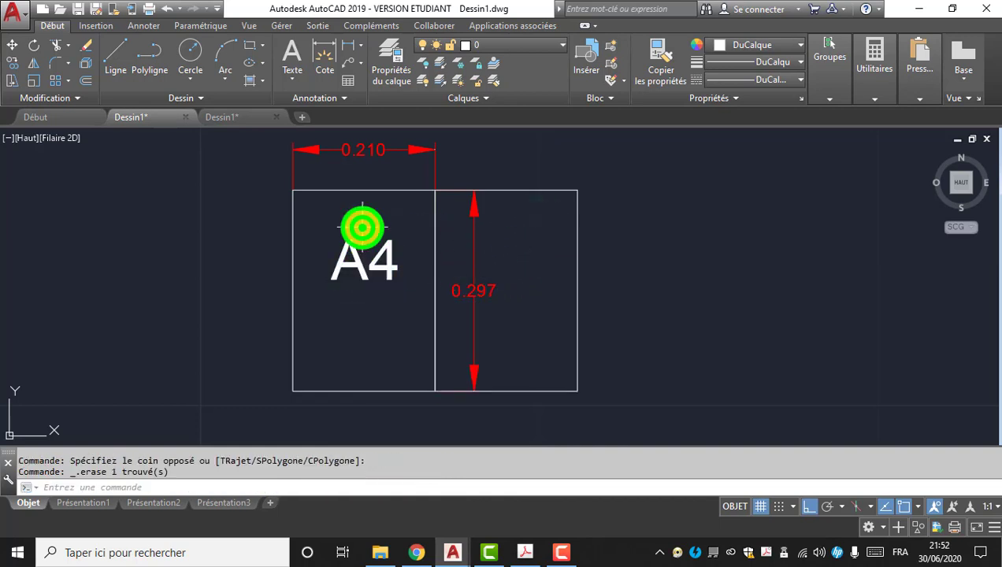
- Copy the A4 label horizontally with the CP command so the copy sits in the right rectangle
{"action": "key", "text": "Escape"}
{"action": "left_click", "coordinate": [362, 228]}
{"action": "left_click", "coordinate": [340, 249]}
{"action": "type", "text": "cp"}
{"action": "key", "text": "Return"}
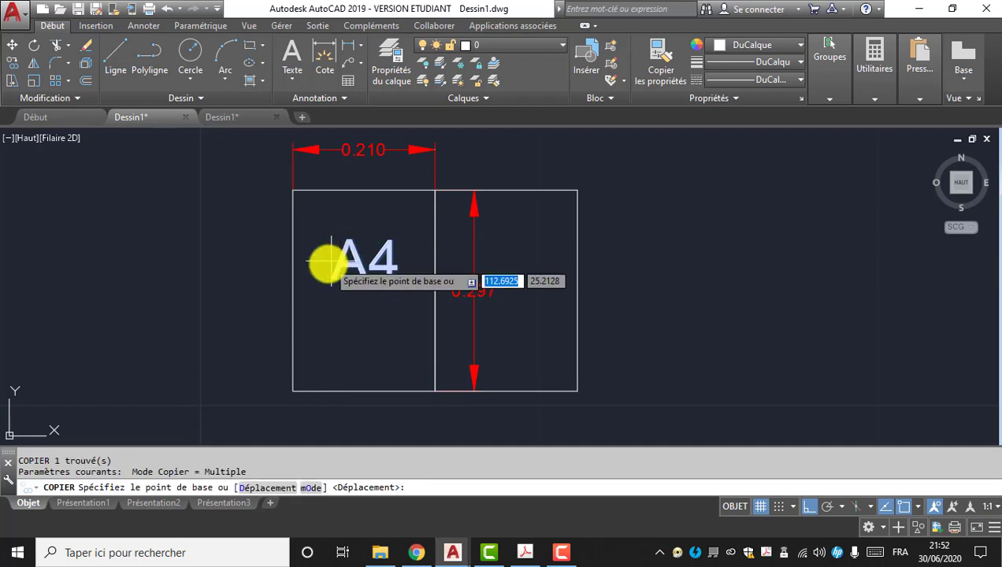
{"action": "left_click", "coordinate": [334, 262]}
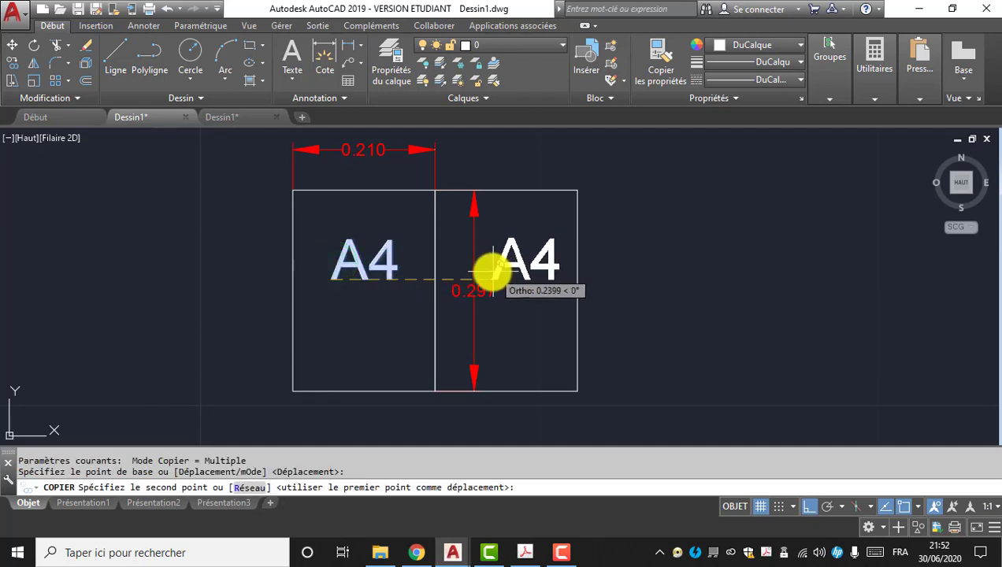
{"action": "left_click", "coordinate": [484, 273]}
{"action": "key", "text": "Escape"}
- Change the text of the label in the right rectangle to A3
{"action": "left_click", "coordinate": [536, 247]}
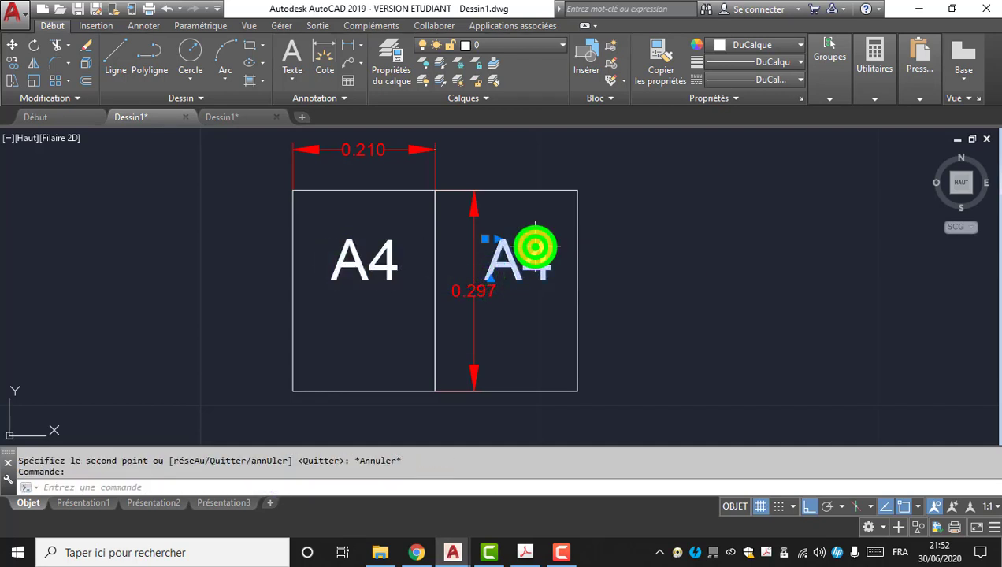
{"action": "double_click", "coordinate": [549, 263]}
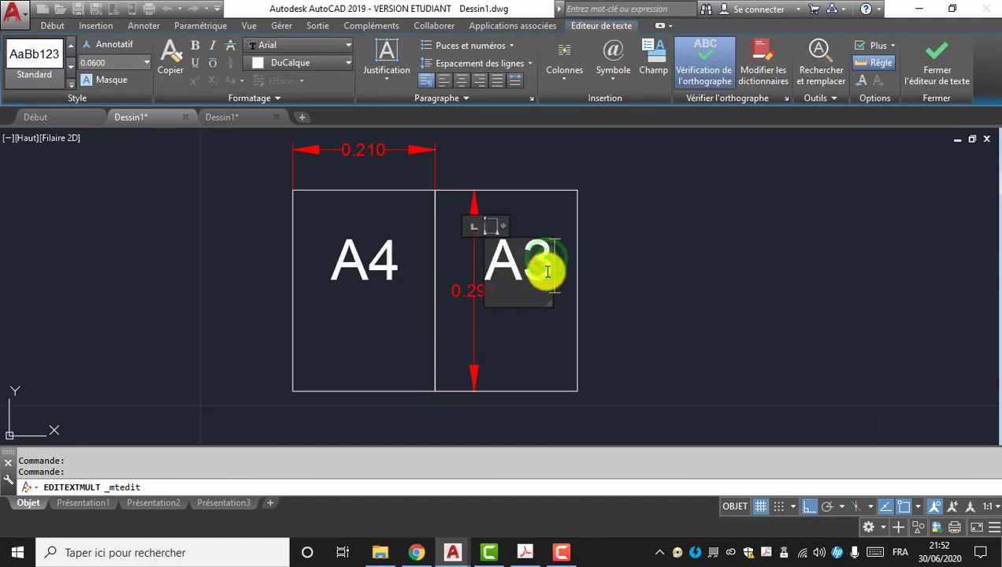
{"action": "left_click", "coordinate": [620, 251]}
{"action": "scroll", "coordinate": [496, 228], "scroll_direction": "down", "scroll_amount": 2}
{"action": "left_click", "coordinate": [555, 298]}
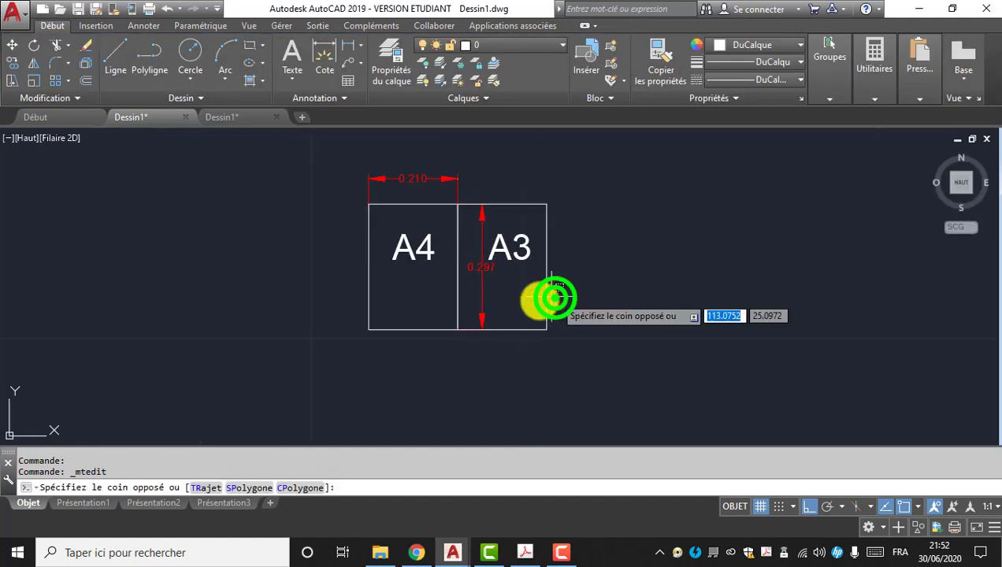
{"action": "left_click", "coordinate": [530, 302]}
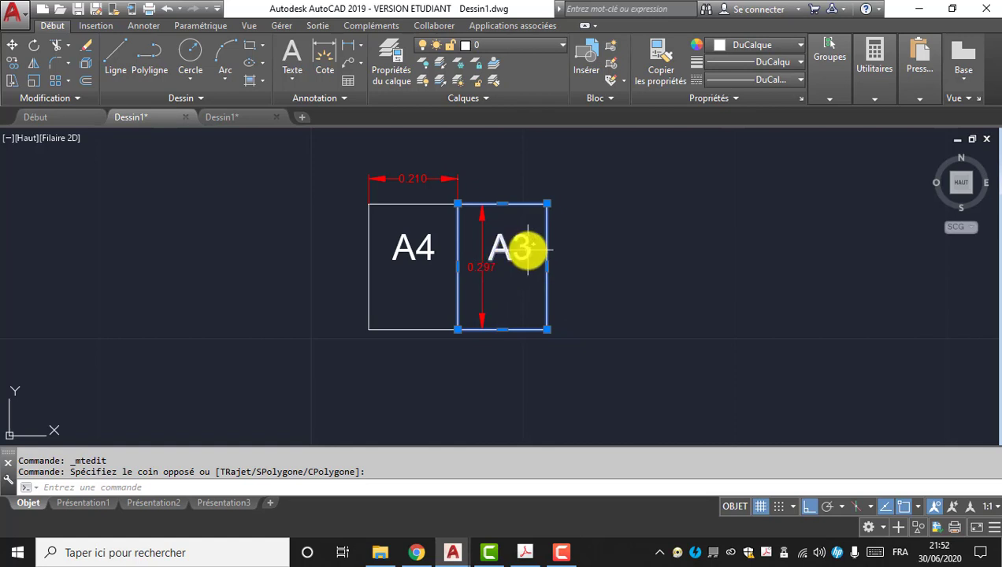
{"action": "key", "text": "Escape"}
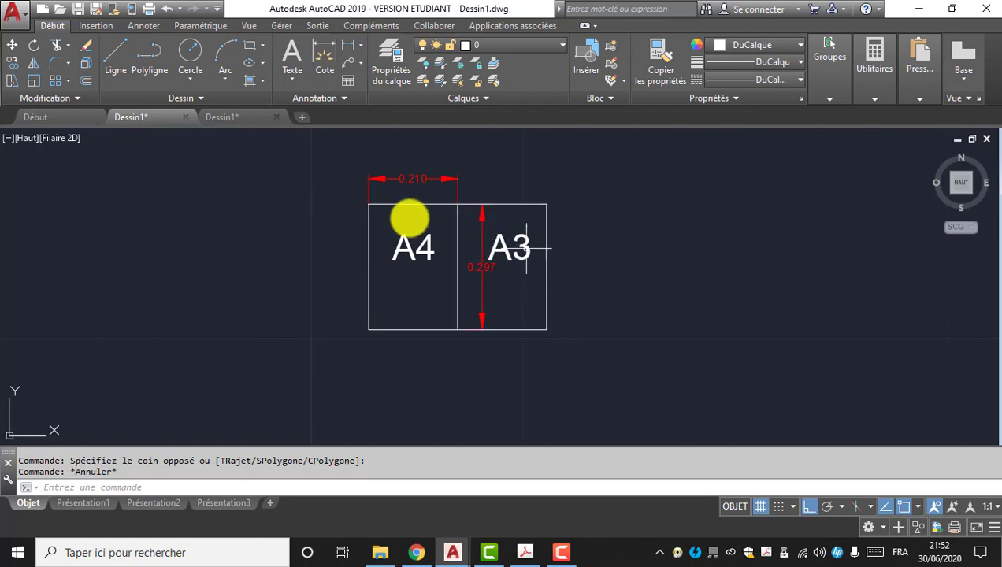
- Draw a rectangle around both formats, from the A4's upper-left corner to the right rectangle's lower-right corner
{"action": "left_click", "coordinate": [249, 47]}
{"action": "left_click", "coordinate": [367, 205]}
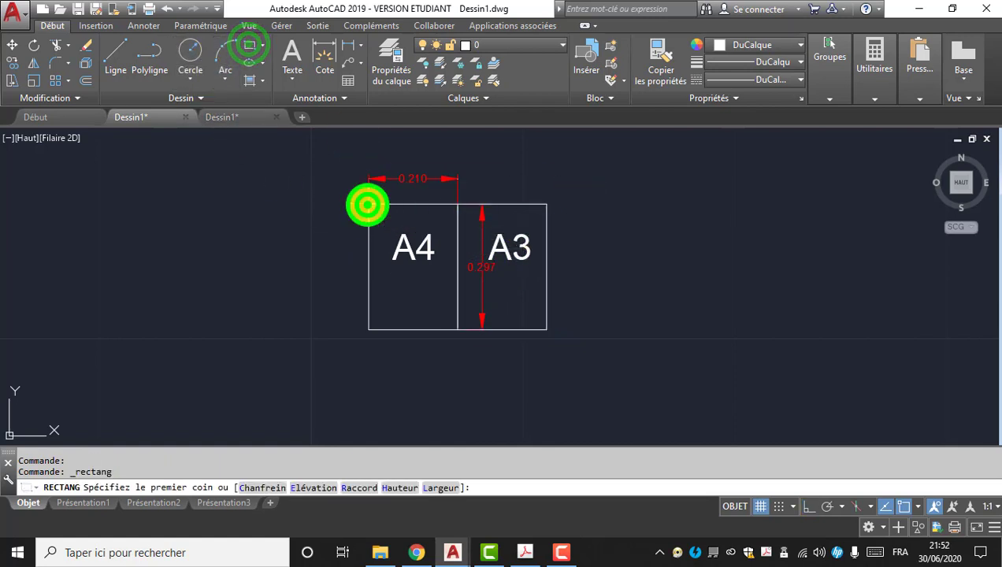
{"action": "left_click", "coordinate": [546, 329]}
{"action": "key", "text": "Escape"}
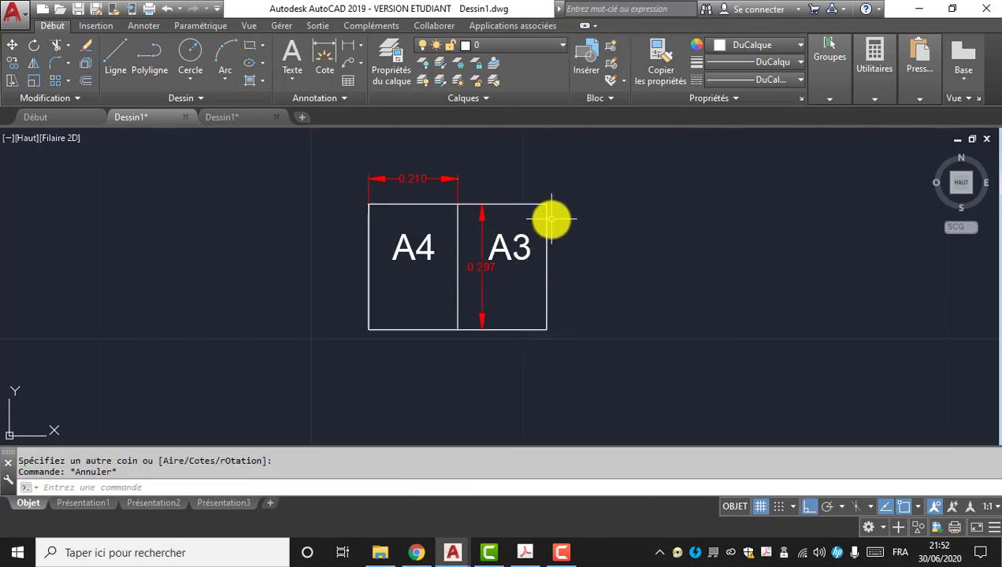
- Copy the rectangle enclosing both formats from its lower-left corner to its upper-left corner, stacking the copy directly above
{"action": "left_click", "coordinate": [548, 217]}
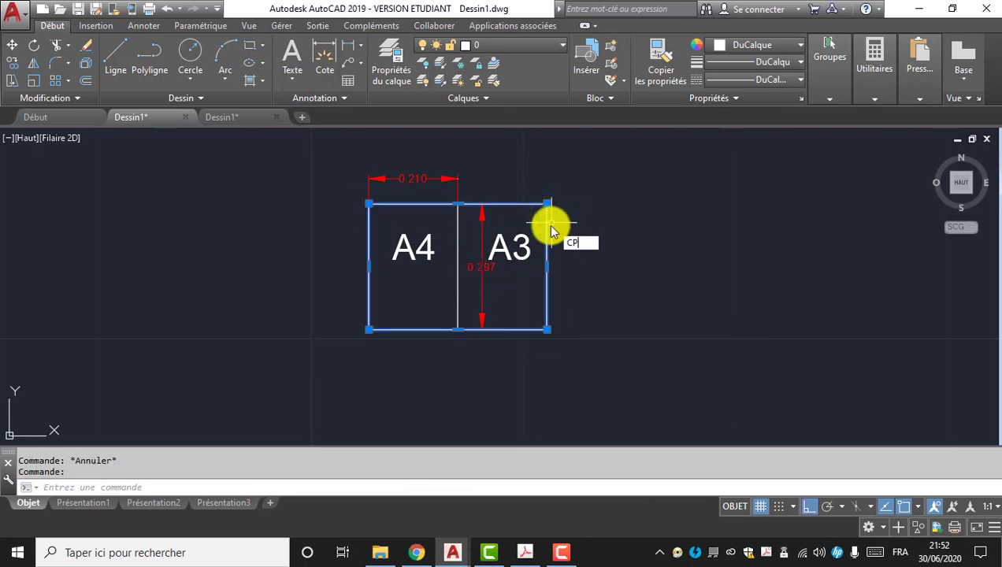
{"action": "key", "text": "Return"}
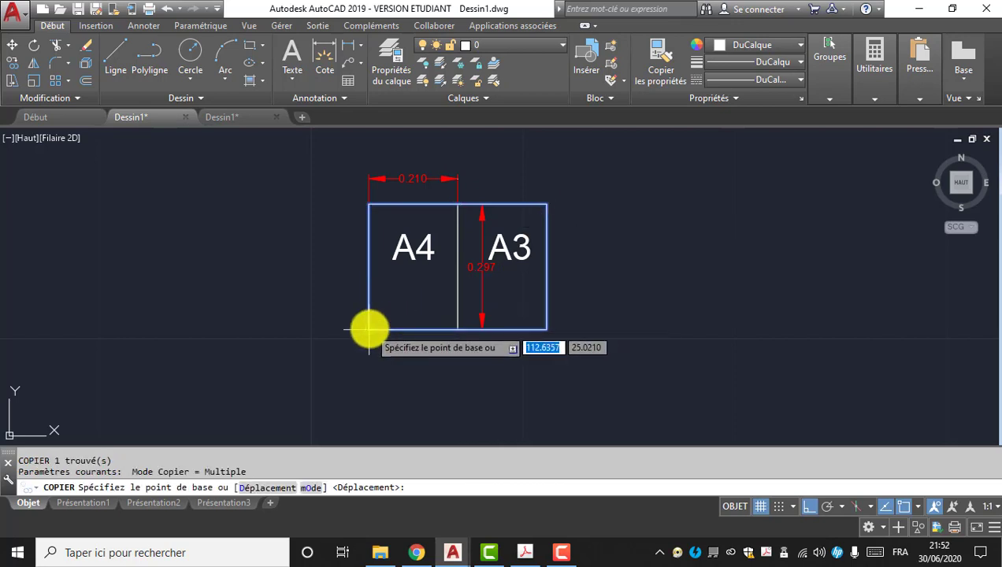
{"action": "left_click", "coordinate": [370, 330]}
{"action": "left_click", "coordinate": [370, 206]}
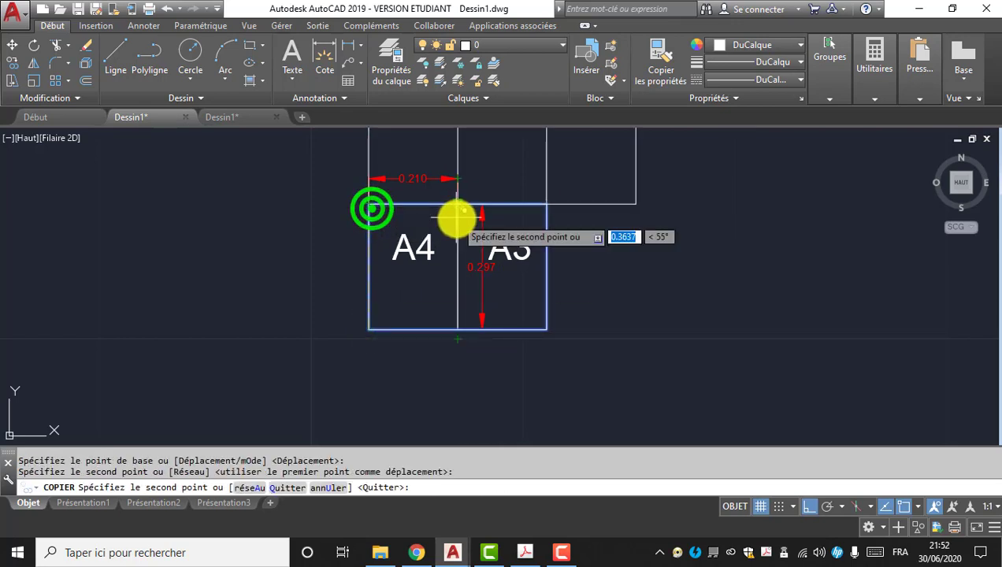
{"action": "middle_click_drag", "start_coordinate": [458, 219], "coordinate": [463, 386]}
{"action": "middle_click_drag", "start_coordinate": [529, 349], "coordinate": [502, 274]}
{"action": "key", "text": "Escape"}
- Copy the A3 label straight up into the upper rectangle and change the copy's text to A2
{"action": "left_click", "coordinate": [500, 316]}
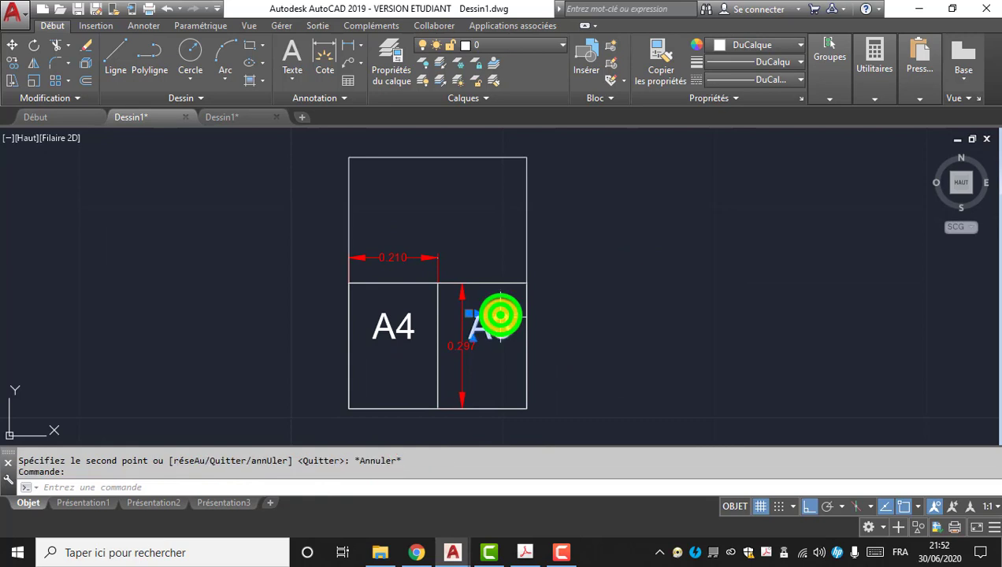
{"action": "type", "text": "cp"}
{"action": "key", "text": "Return"}
{"action": "left_click", "coordinate": [488, 325]}
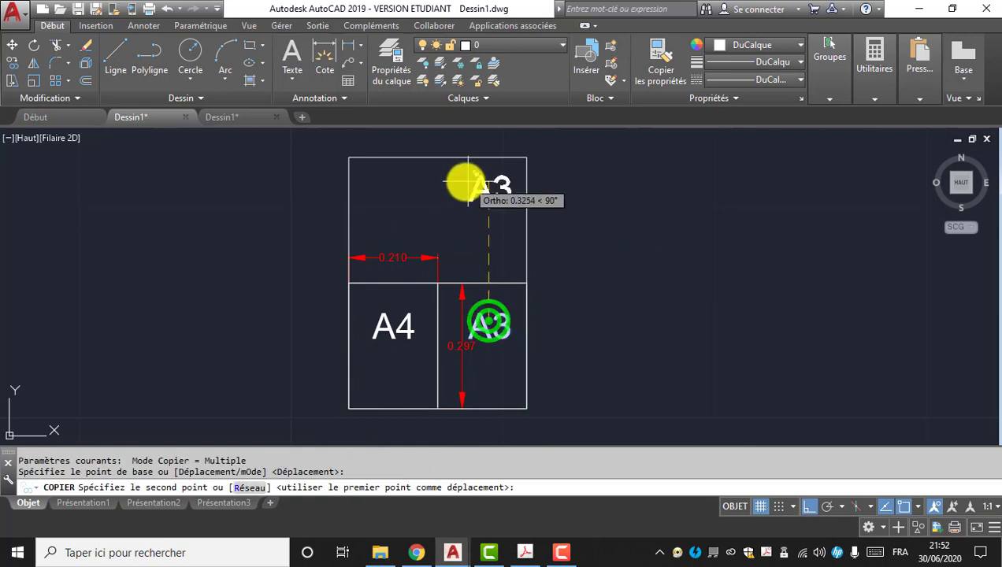
{"action": "left_click", "coordinate": [455, 192]}
{"action": "key", "text": "Escape"}
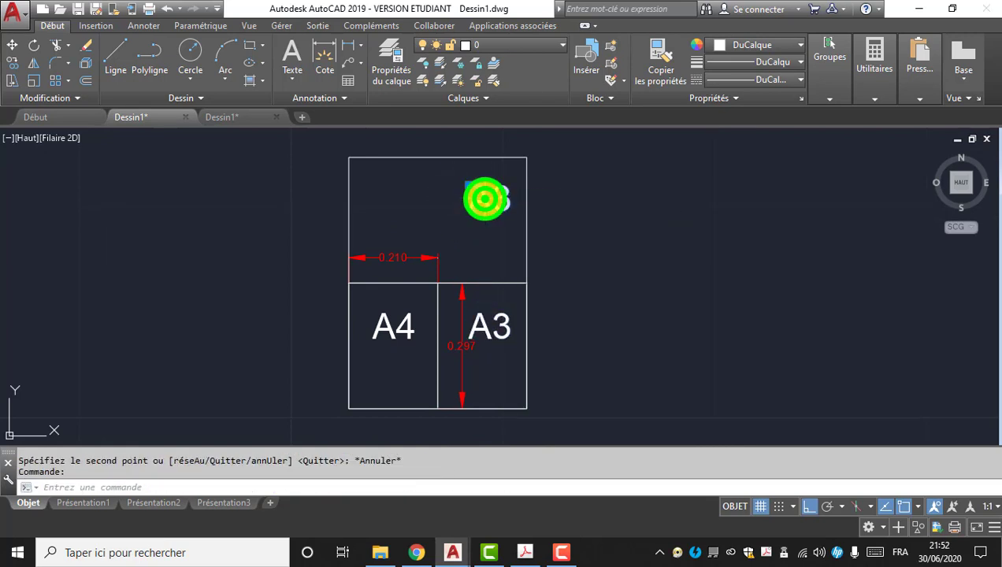
{"action": "double_click", "coordinate": [490, 200]}
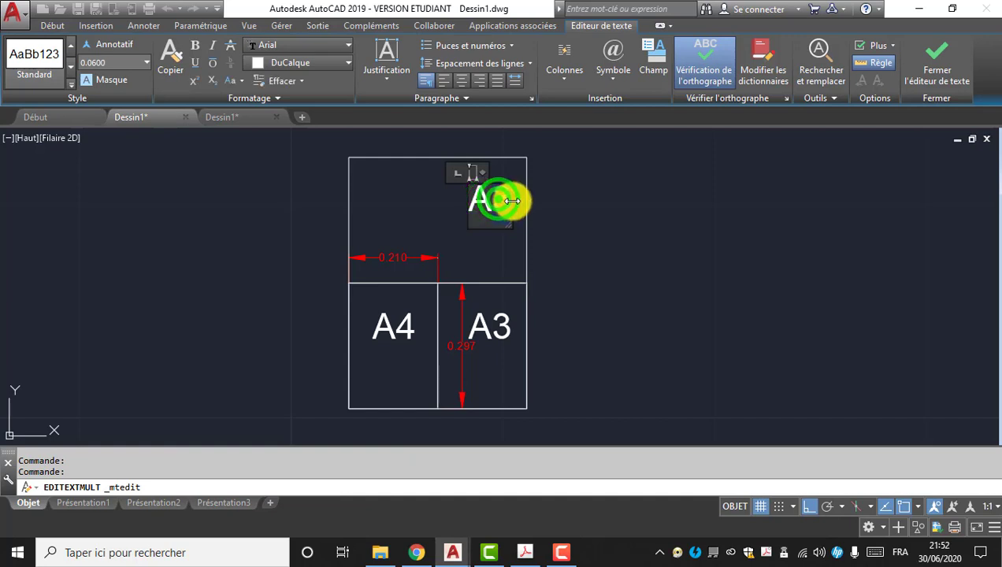
{"action": "left_click", "coordinate": [697, 186]}
{"action": "left_click", "coordinate": [553, 229]}
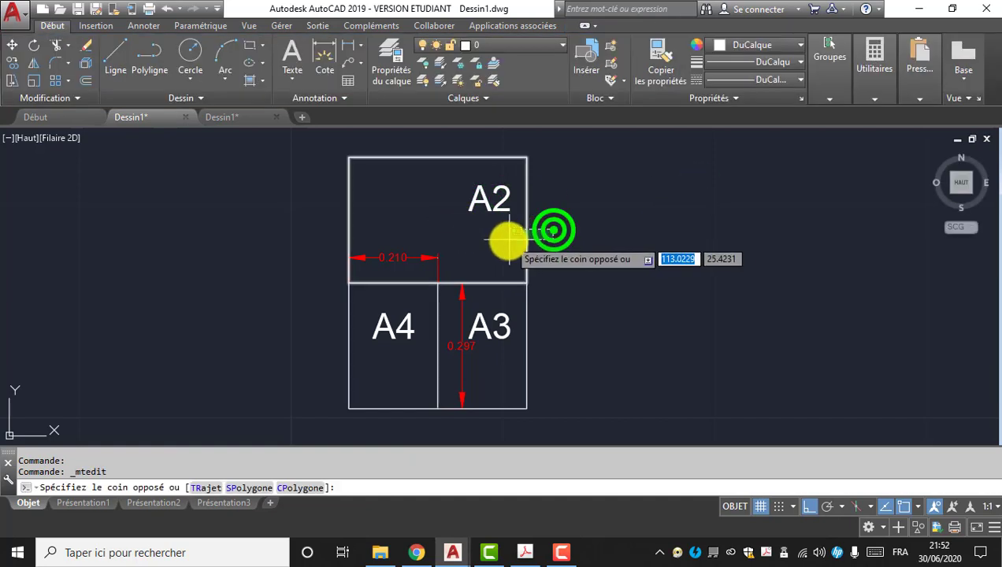
{"action": "left_click", "coordinate": [508, 236]}
{"action": "key", "text": "Escape"}
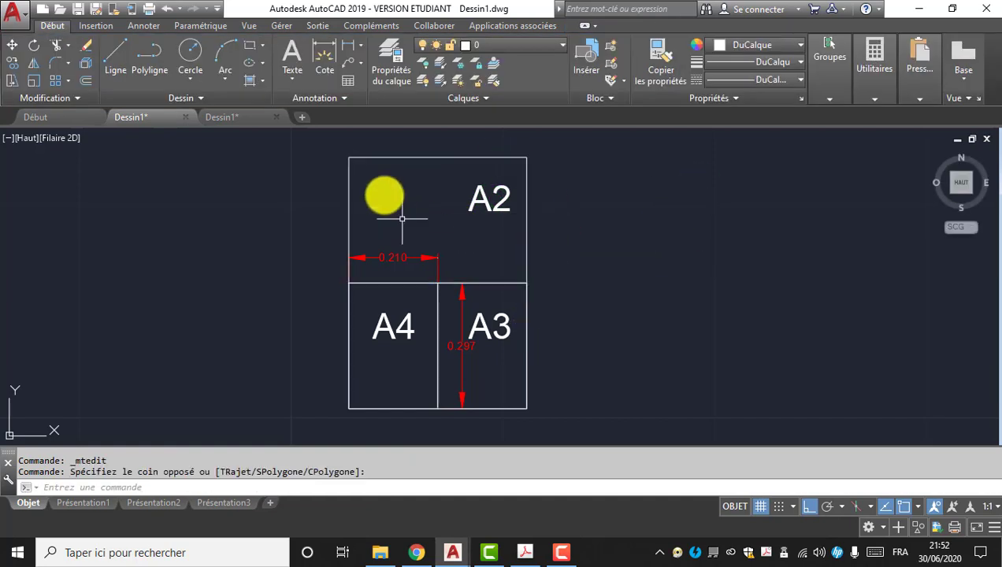
- Draw a rectangle around the whole stack, from the upper rectangle's upper-left corner to the A3's lower-right corner
{"action": "left_click", "coordinate": [250, 45]}
{"action": "left_click", "coordinate": [349, 157]}
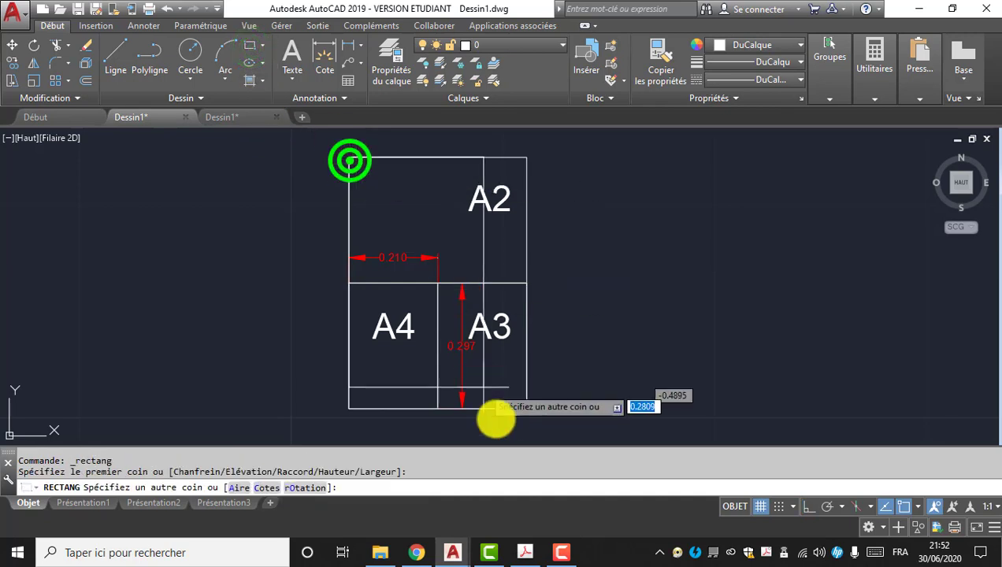
{"action": "left_click", "coordinate": [526, 409]}
{"action": "key", "text": "Escape"}
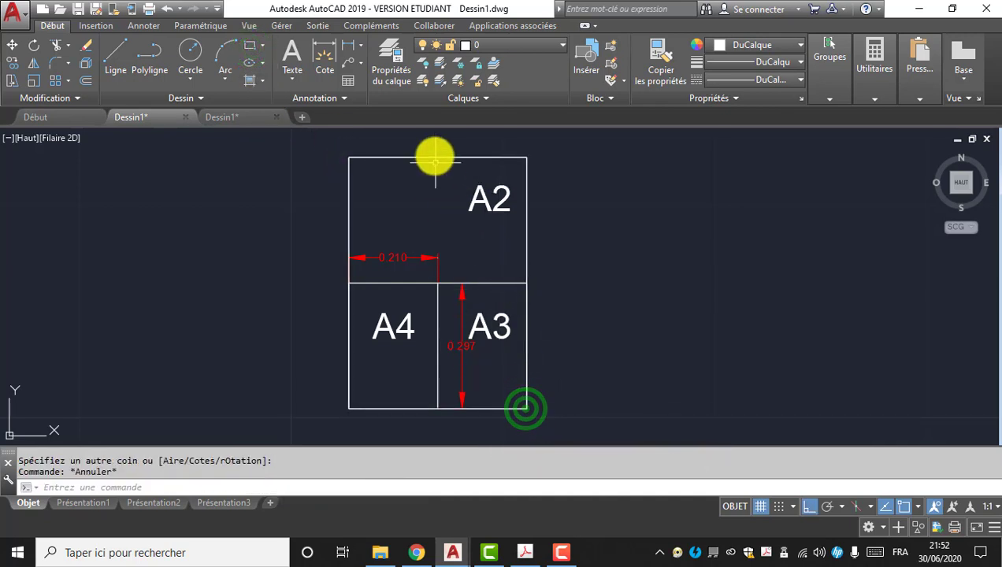
- Copy the rectangle enclosing the whole stack from its lower-left corner to its lower-right corner, placing the copy alongside
{"action": "left_click", "coordinate": [434, 157]}
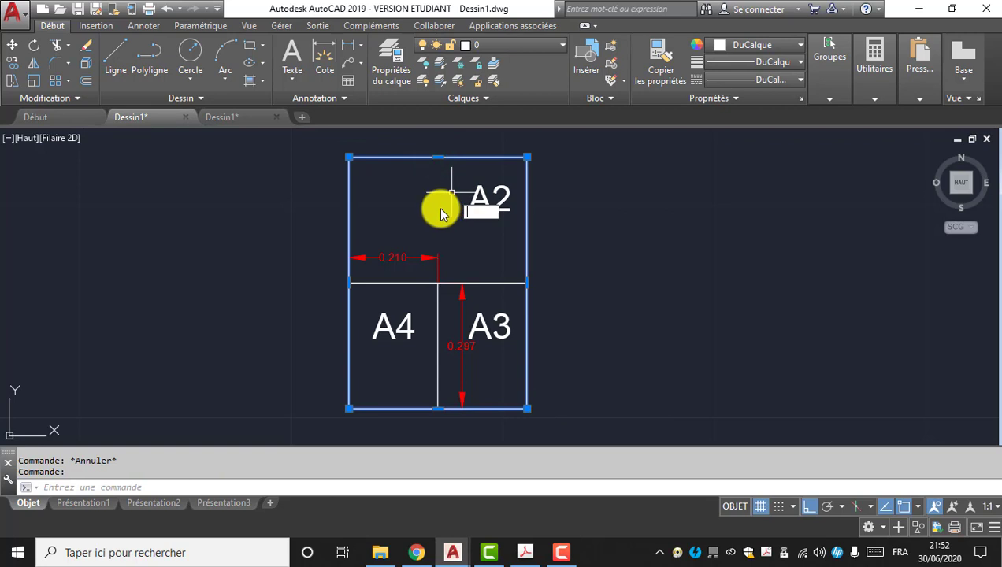
{"action": "key", "text": "Return"}
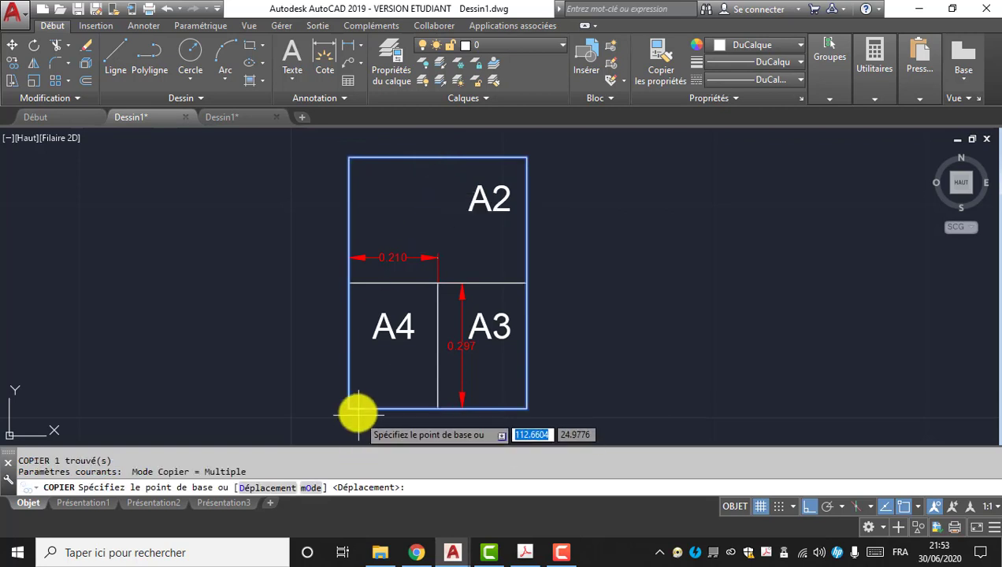
{"action": "left_click", "coordinate": [350, 408]}
{"action": "left_click", "coordinate": [527, 407]}
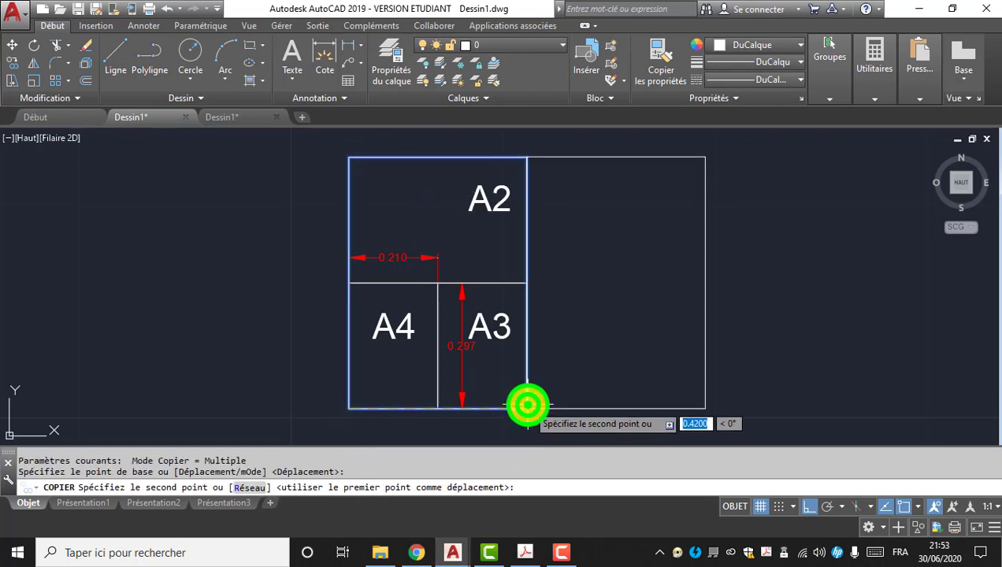
- Copy the A2 label straight across into the empty rectangle alongside it
{"action": "key", "text": "Escape"}
{"action": "left_click", "coordinate": [494, 229]}
{"action": "left_click", "coordinate": [479, 197]}
{"action": "middle_click_drag", "start_coordinate": [506, 273], "coordinate": [451, 281]}
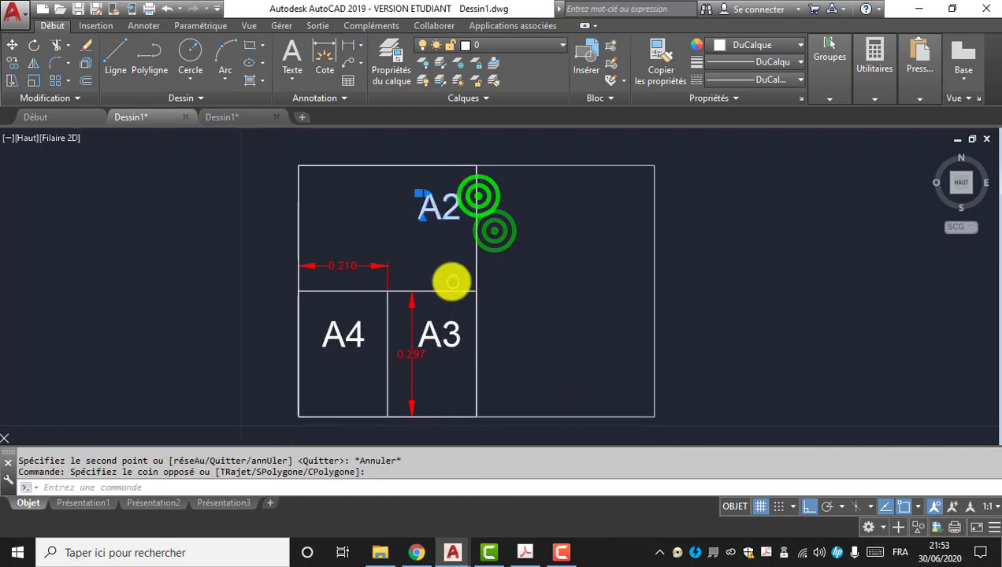
{"action": "type", "text": "CP"}
{"action": "key", "text": "Return"}
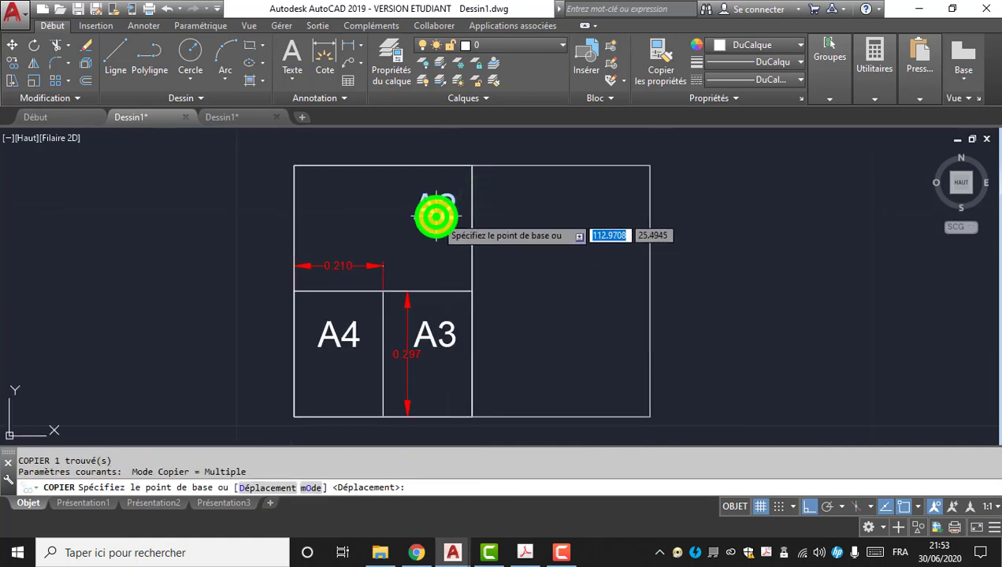
{"action": "left_click", "coordinate": [434, 215]}
{"action": "left_click", "coordinate": [554, 207]}
{"action": "key", "text": "Escape"}
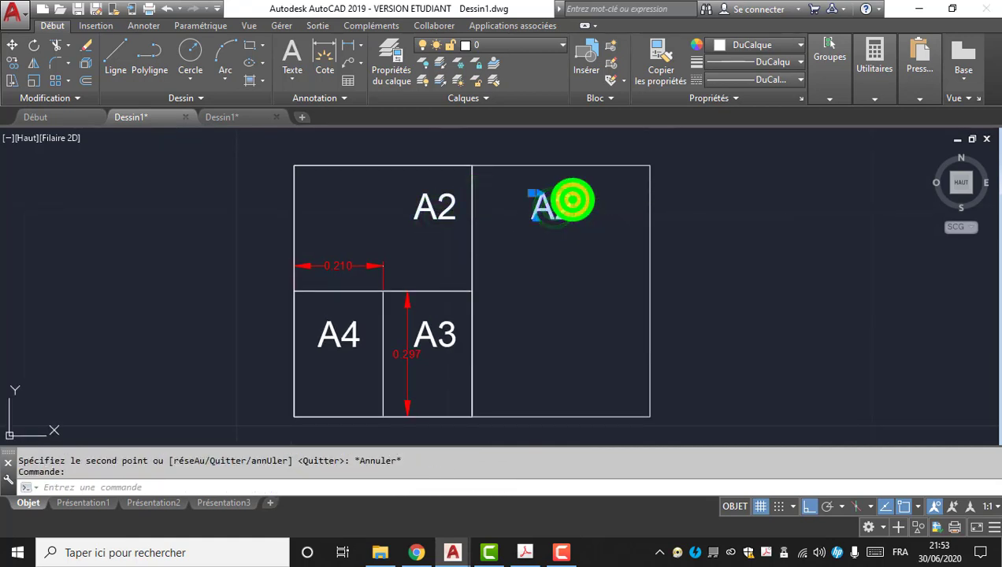
- Change the text of the copied label in the right-hand rectangle to A1
{"action": "double_click", "coordinate": [572, 202]}
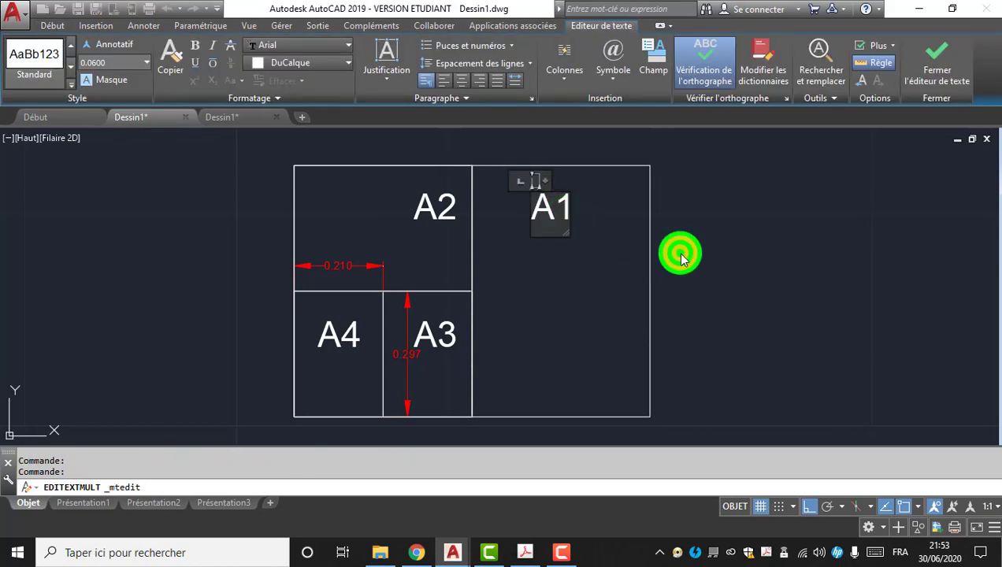
{"action": "left_click", "coordinate": [681, 254]}
{"action": "left_click", "coordinate": [723, 246]}
{"action": "key", "text": "Escape"}
- Draw a rectangle around all the formats, from the A2's upper-left corner to the A1's lower-right corner
{"action": "scroll", "coordinate": [454, 281], "scroll_direction": "down", "scroll_amount": 4}
{"action": "scroll", "coordinate": [468, 290], "scroll_direction": "up", "scroll_amount": 4}
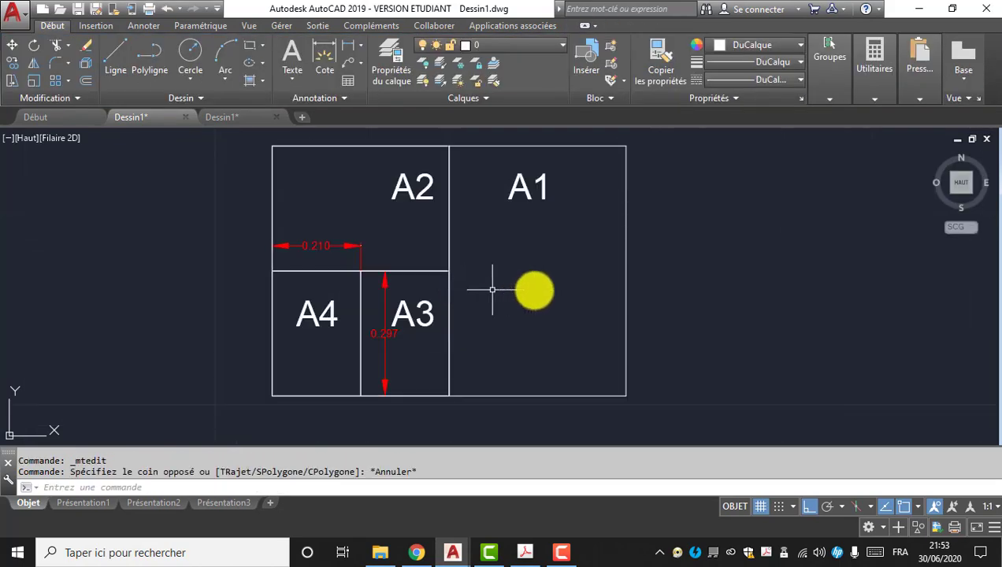
{"action": "left_click", "coordinate": [272, 146]}
{"action": "left_click", "coordinate": [626, 395]}
{"action": "key", "text": "Escape"}
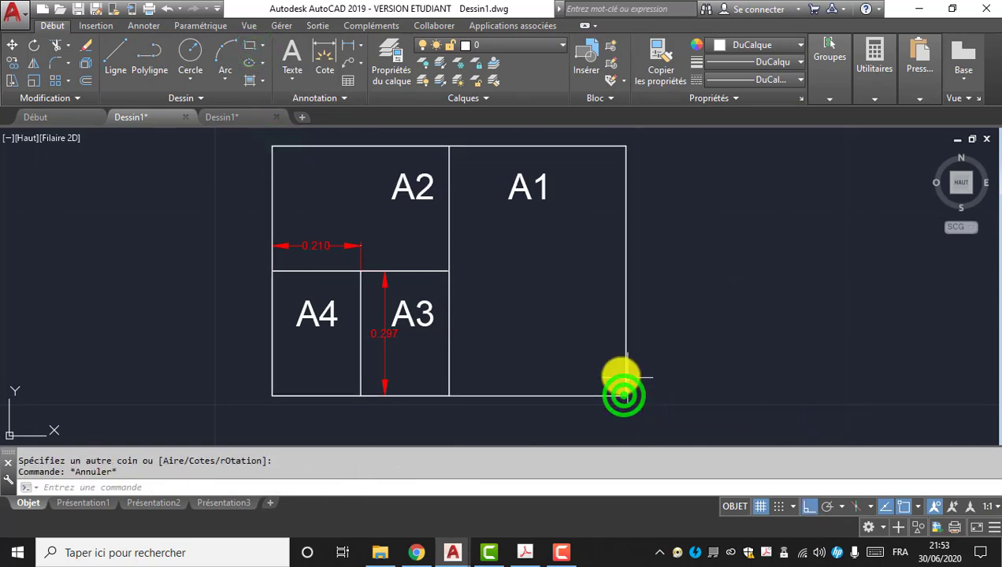
- Copy the rectangle enclosing all the formats from its lower-left corner to its upper-left corner, stacking the copy directly above
{"action": "left_click", "coordinate": [627, 366]}
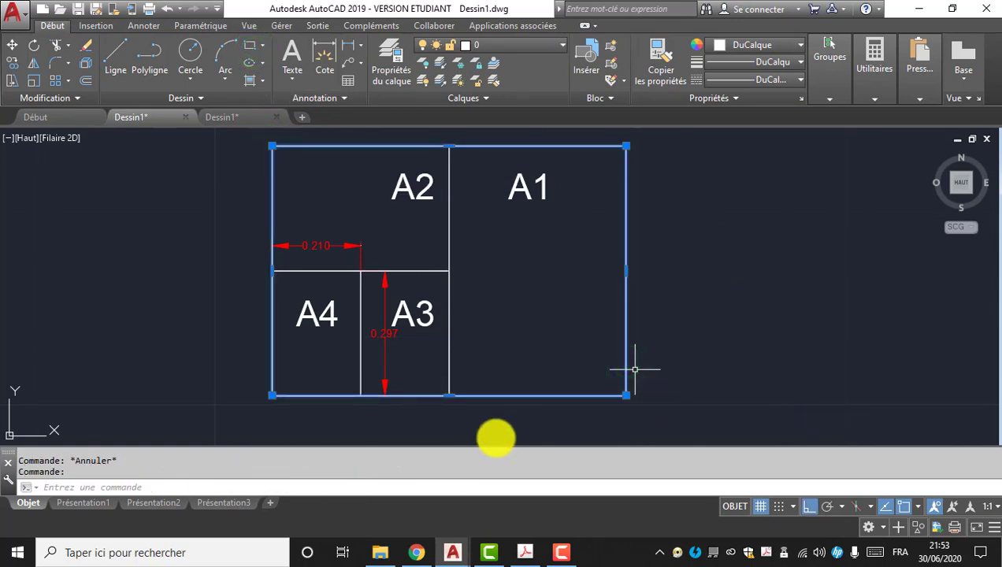
{"action": "type", "text": "co"}
{"action": "key", "text": "Return"}
{"action": "left_click", "coordinate": [272, 394]}
{"action": "middle_click_drag", "start_coordinate": [299, 313], "coordinate": [304, 428]}
{"action": "left_click", "coordinate": [277, 262]}
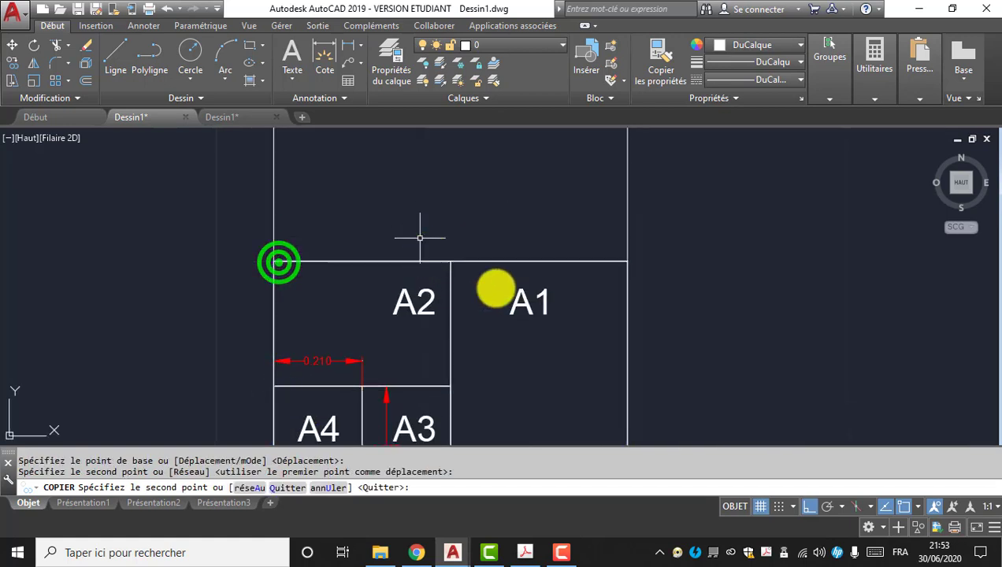
{"action": "key", "text": "Escape"}
{"action": "left_click", "coordinate": [566, 340]}
{"action": "left_click", "coordinate": [507, 298]}
{"action": "key", "text": "Escape"}
- Draw a rectangle around the enlarged stack, from the new upper rectangle's upper-left corner to the A1's lower-right corner
{"action": "left_click", "coordinate": [251, 44]}
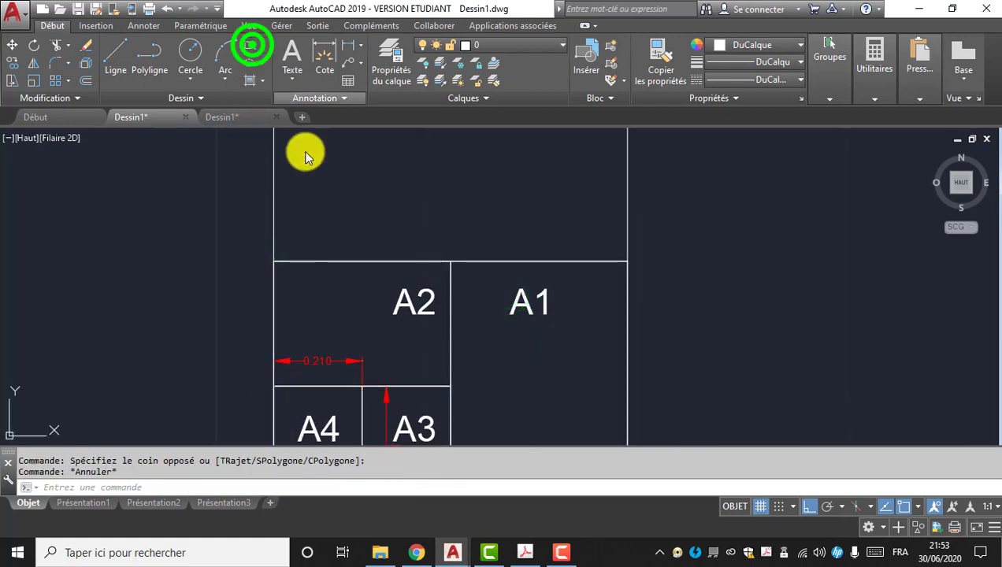
{"action": "middle_click_drag", "start_coordinate": [307, 158], "coordinate": [290, 286]}
{"action": "left_click", "coordinate": [273, 152]}
{"action": "scroll", "coordinate": [498, 327], "scroll_direction": "down", "scroll_amount": 2}
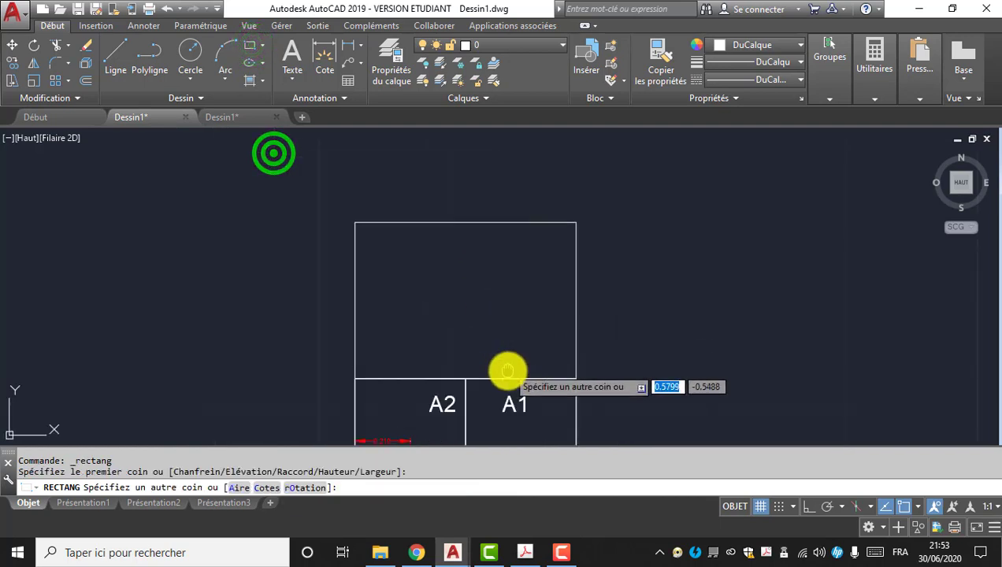
{"action": "middle_click_drag", "start_coordinate": [507, 372], "coordinate": [429, 175]}
{"action": "left_click", "coordinate": [499, 340]}
{"action": "key", "text": "Escape"}
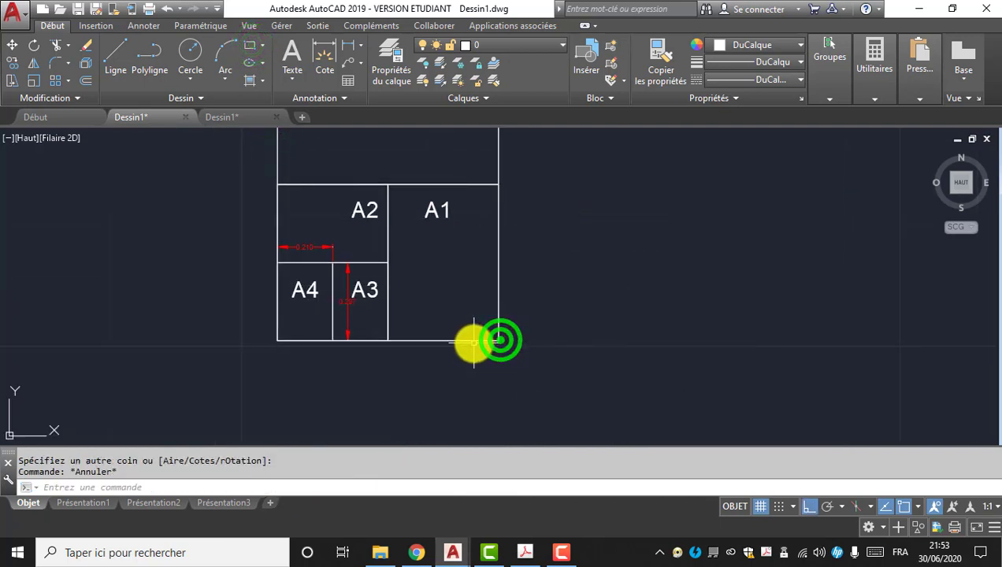
{"action": "left_click", "coordinate": [474, 344]}
{"action": "key", "text": "Escape"}
{"action": "left_click", "coordinate": [477, 343]}
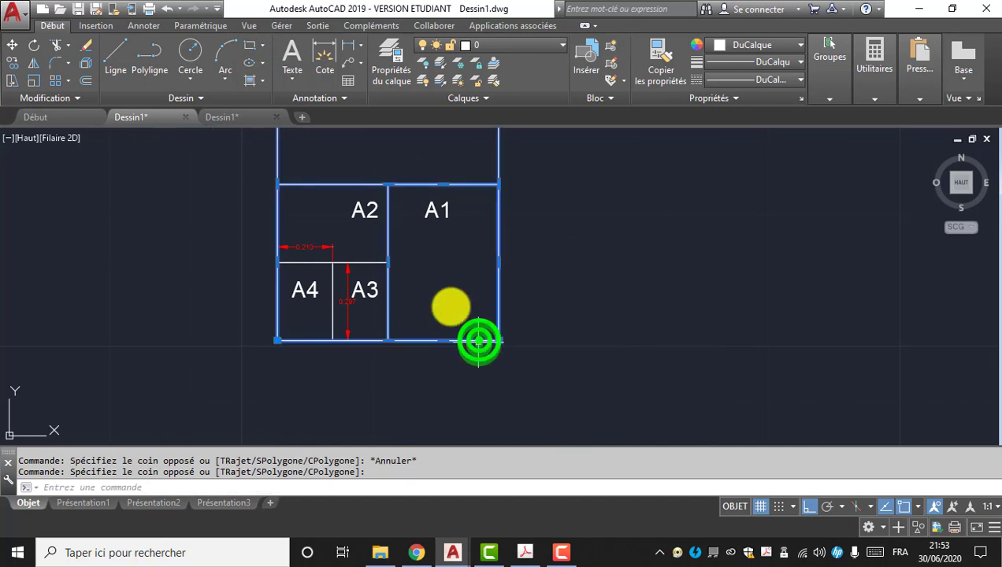
{"action": "key", "text": "Escape"}
- Copy the A1 label straight up into the empty upper rectangle
{"action": "middle_click_drag", "start_coordinate": [438, 340], "coordinate": [429, 378]}
{"action": "scroll", "coordinate": [450, 358], "scroll_direction": "down", "scroll_amount": 2}
{"action": "left_click", "coordinate": [451, 369]}
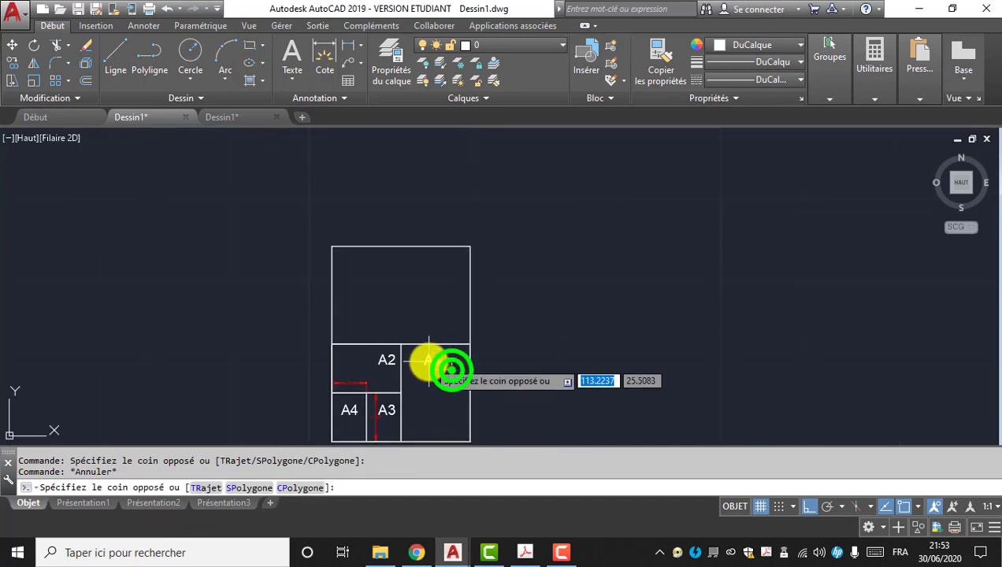
{"action": "left_click", "coordinate": [429, 362]}
{"action": "key", "text": "Return"}
{"action": "left_click", "coordinate": [432, 364]}
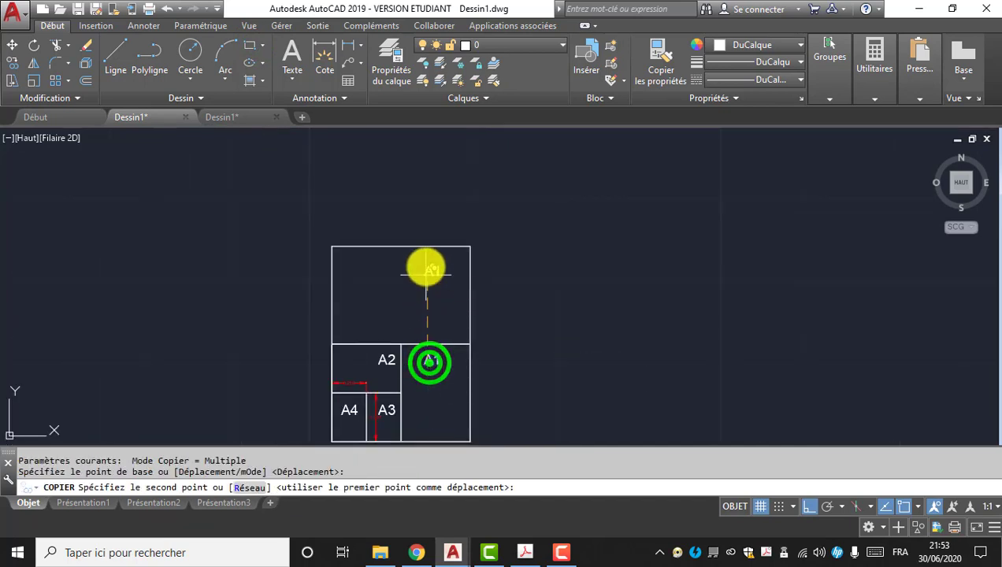
{"action": "scroll", "coordinate": [425, 264], "scroll_direction": "up", "scroll_amount": 4}
{"action": "left_click", "coordinate": [425, 275]}
{"action": "key", "text": "Escape"}
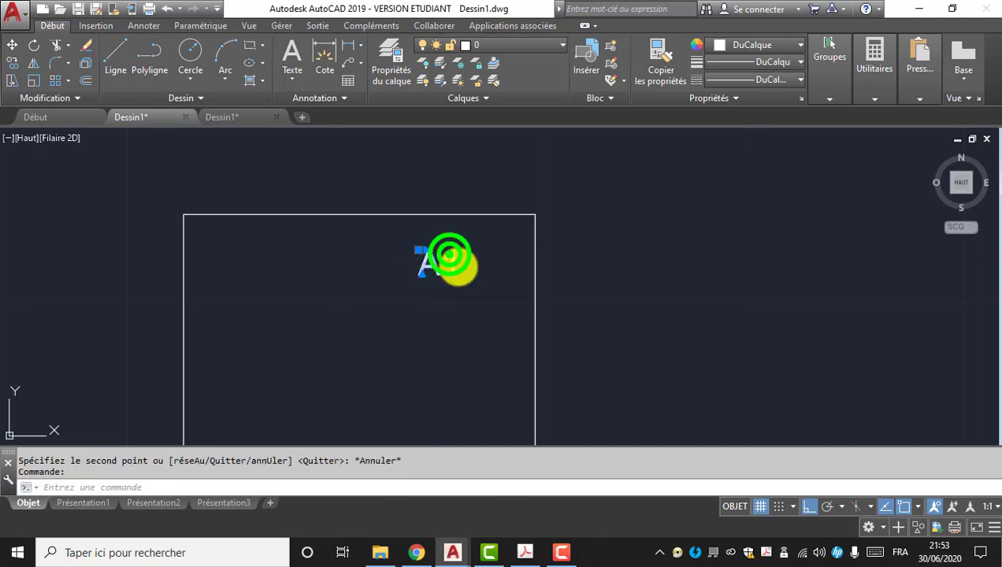
- Change the text of the copied label in the upper rectangle to A0
{"action": "double_click", "coordinate": [450, 260]}
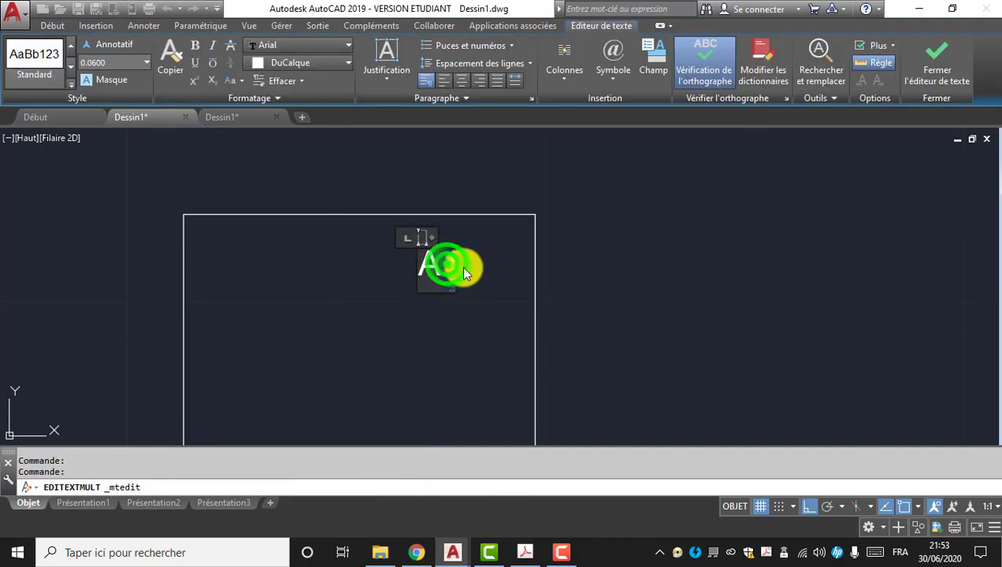
{"action": "left_click", "coordinate": [579, 277]}
{"action": "scroll", "coordinate": [360, 227], "scroll_direction": "down", "scroll_amount": 2}
{"action": "key", "text": "Escape"}
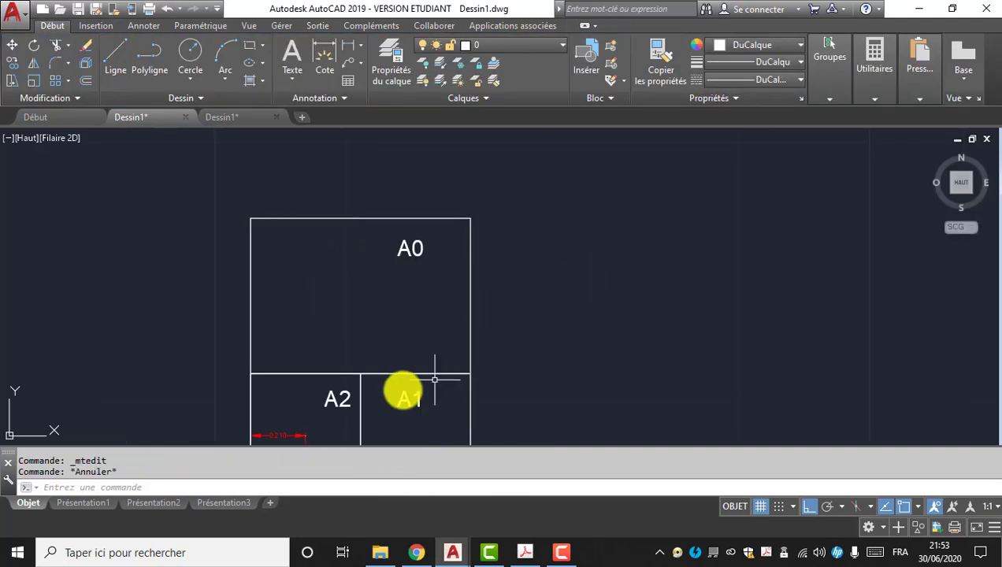
- Check in the object snap options that midpoint snapping (Milieu) is active, and cancel the pending rectangle command
{"action": "mouse_move", "coordinate": [394, 401]}
{"action": "middle_mouse_down"}
{"action": "mouse_move", "coordinate": [440, 309]}
{"action": "mouse_move", "coordinate": [470, 319]}
{"action": "middle_mouse_up"}
{"action": "middle_click_drag", "start_coordinate": [427, 381], "coordinate": [446, 335]}
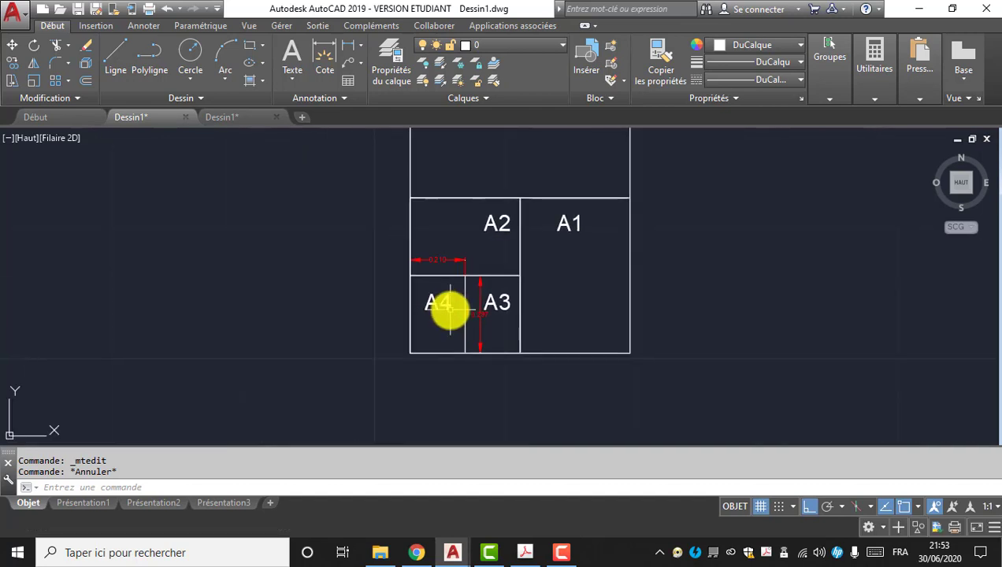
{"action": "scroll", "coordinate": [446, 306], "scroll_direction": "up", "scroll_amount": 4}
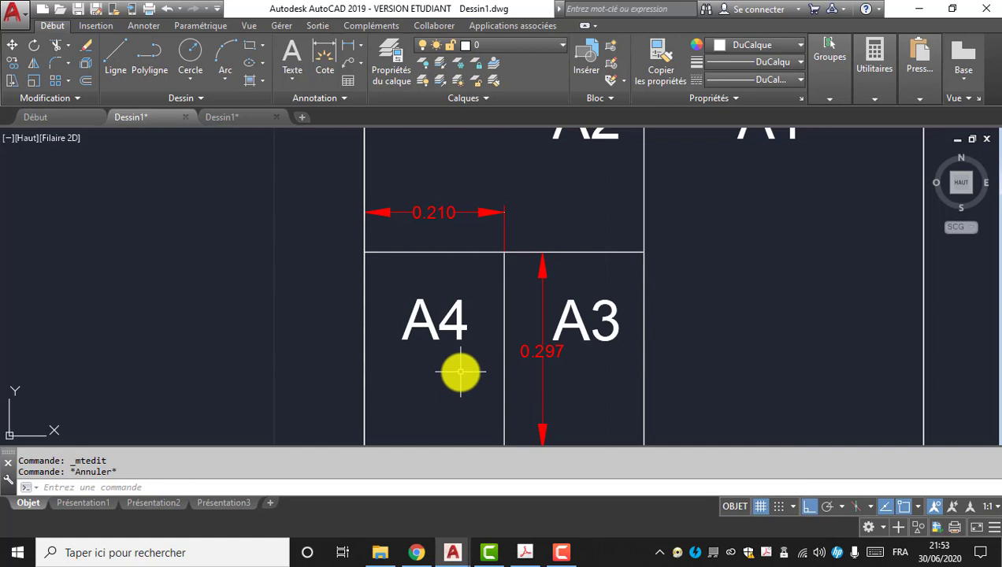
{"action": "scroll", "coordinate": [461, 372], "scroll_direction": "up", "scroll_amount": 4}
{"action": "scroll", "coordinate": [463, 358], "scroll_direction": "down", "scroll_amount": 6}
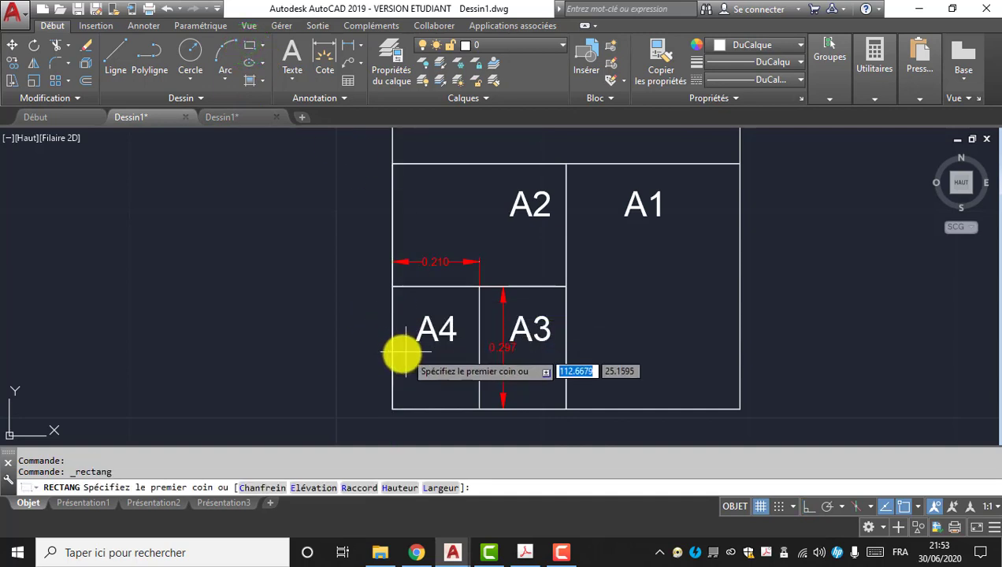
{"action": "left_click", "coordinate": [917, 505]}
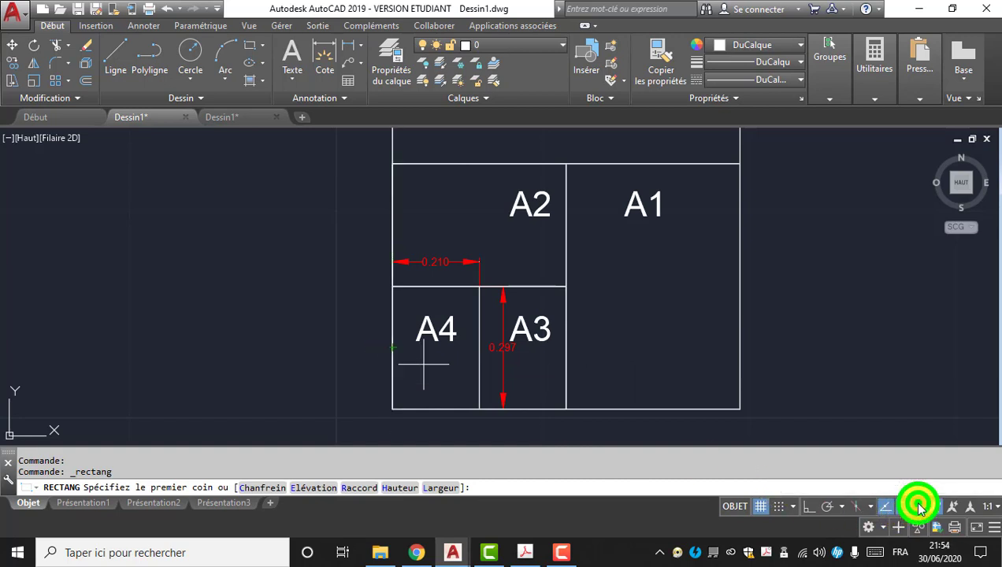
{"action": "left_click", "coordinate": [918, 505]}
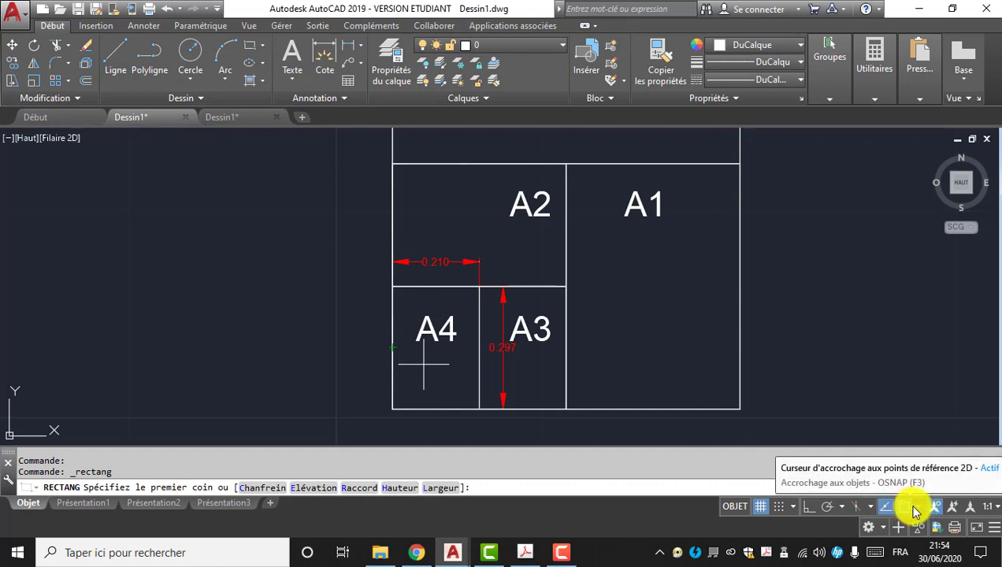
{"action": "left_click", "coordinate": [917, 506]}
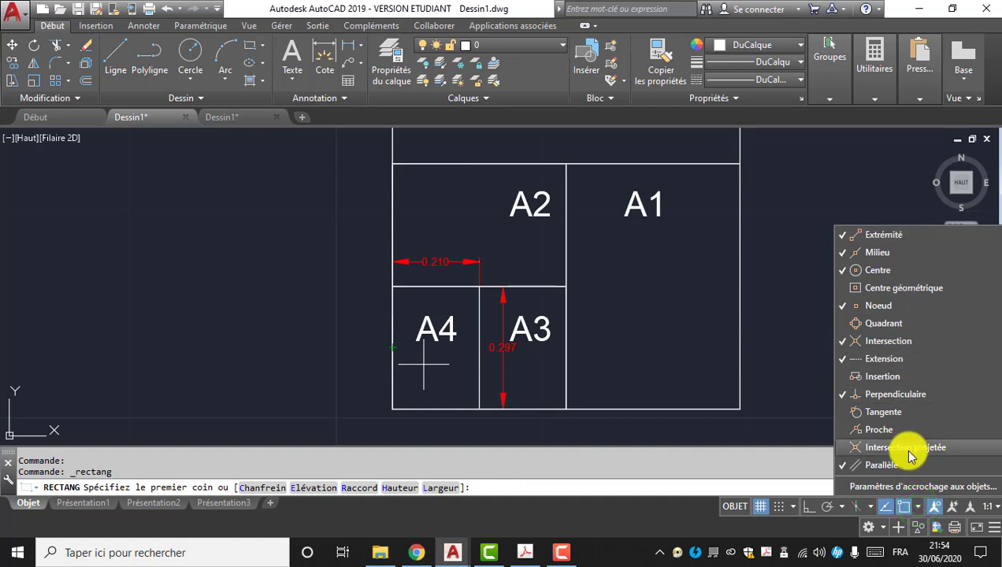
{"action": "left_click", "coordinate": [846, 253]}
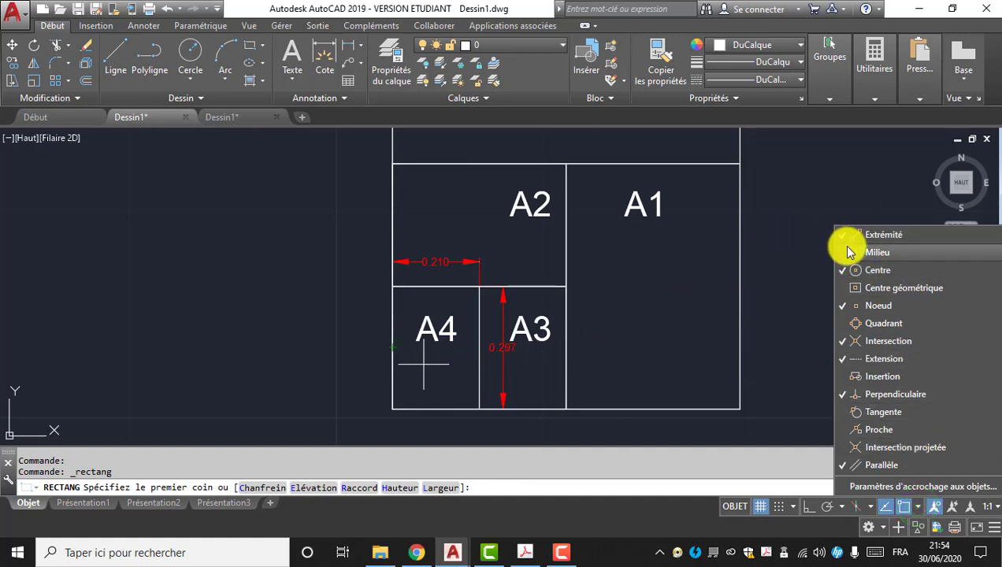
{"action": "left_click", "coordinate": [841, 245]}
{"action": "left_click", "coordinate": [344, 349]}
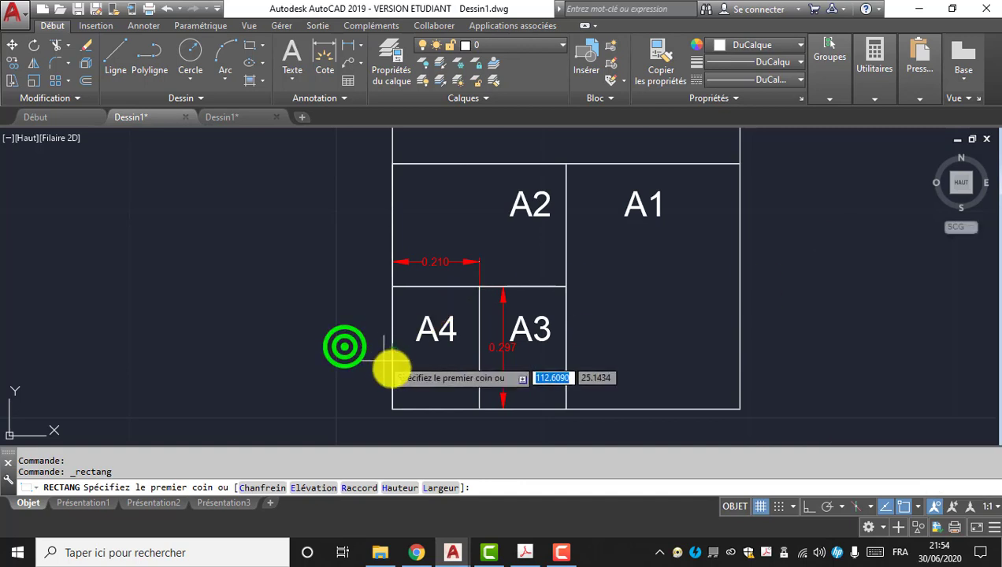
{"action": "key", "text": "Escape"}
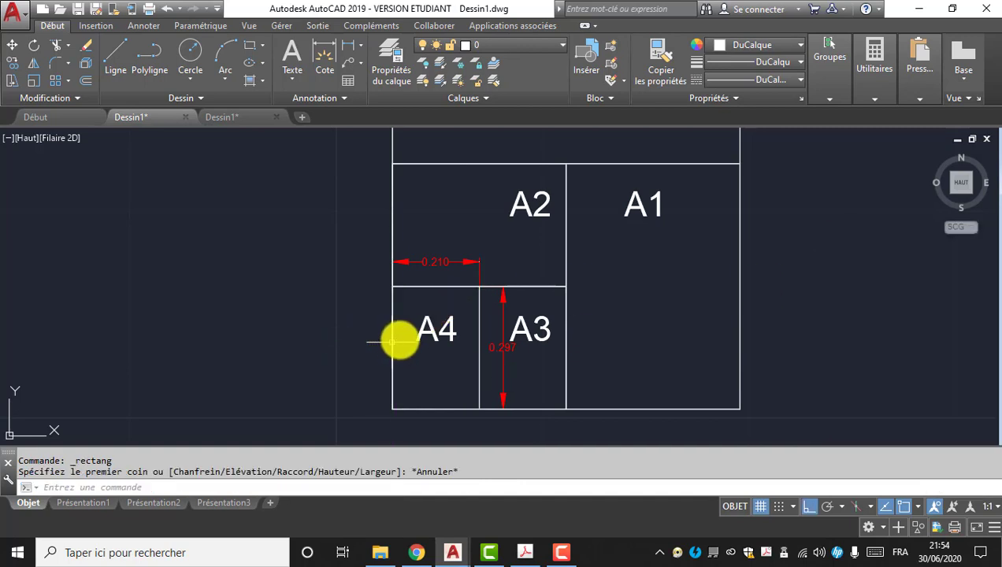
- Draw a rectangle over the lower half of the A4, from its left edge's midpoint to its lower-right corner
{"action": "left_click", "coordinate": [252, 48]}
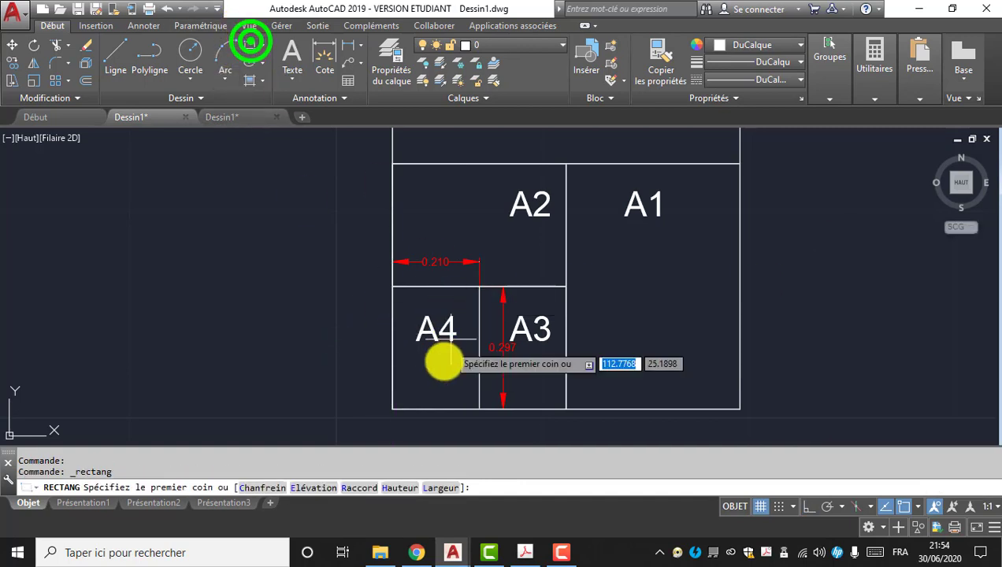
{"action": "left_click", "coordinate": [393, 348]}
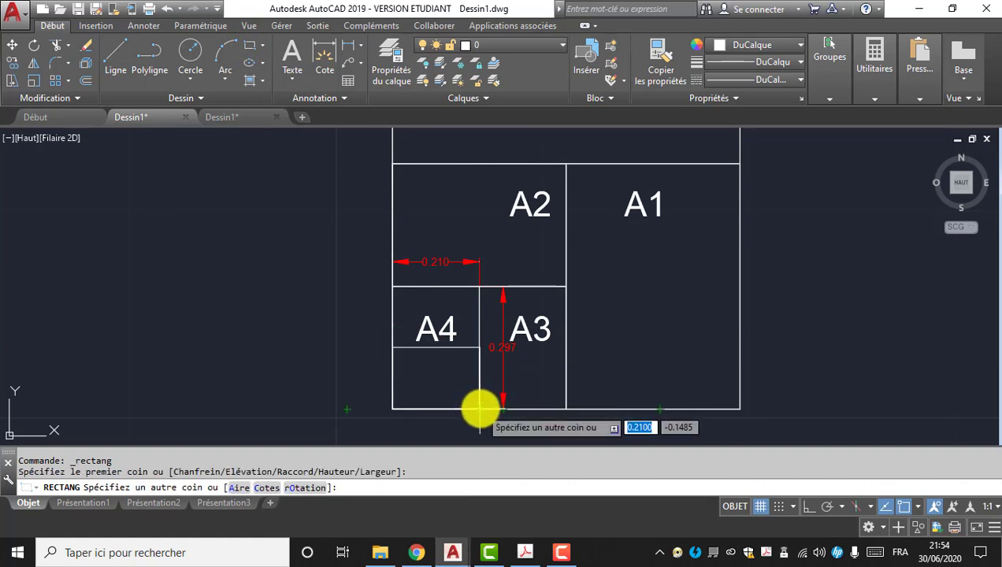
{"action": "left_click", "coordinate": [477, 409]}
- Copy the A4 label straight down into the lower half of the A4 format
{"action": "left_click", "coordinate": [463, 307]}
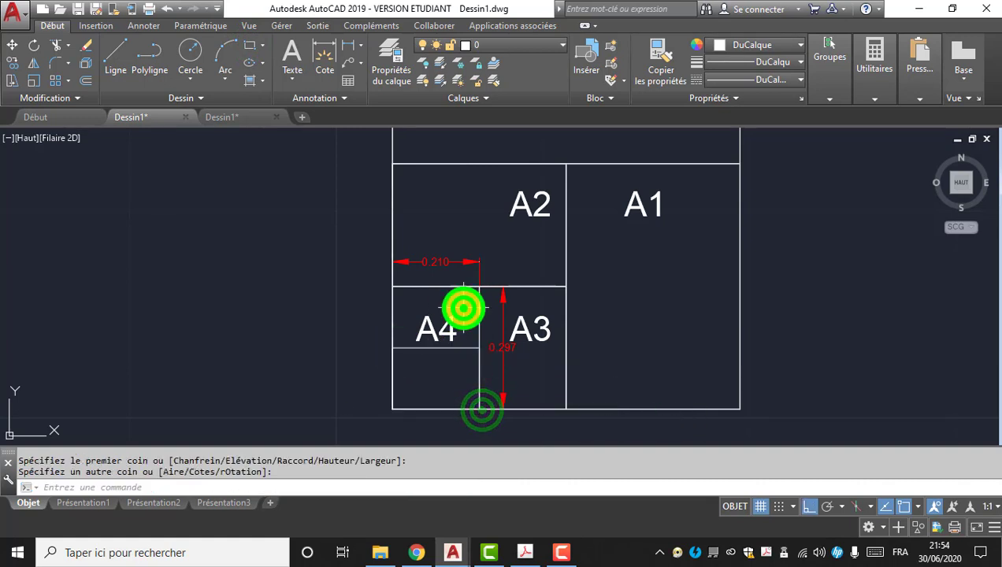
{"action": "left_click", "coordinate": [427, 324]}
{"action": "key", "text": "Return"}
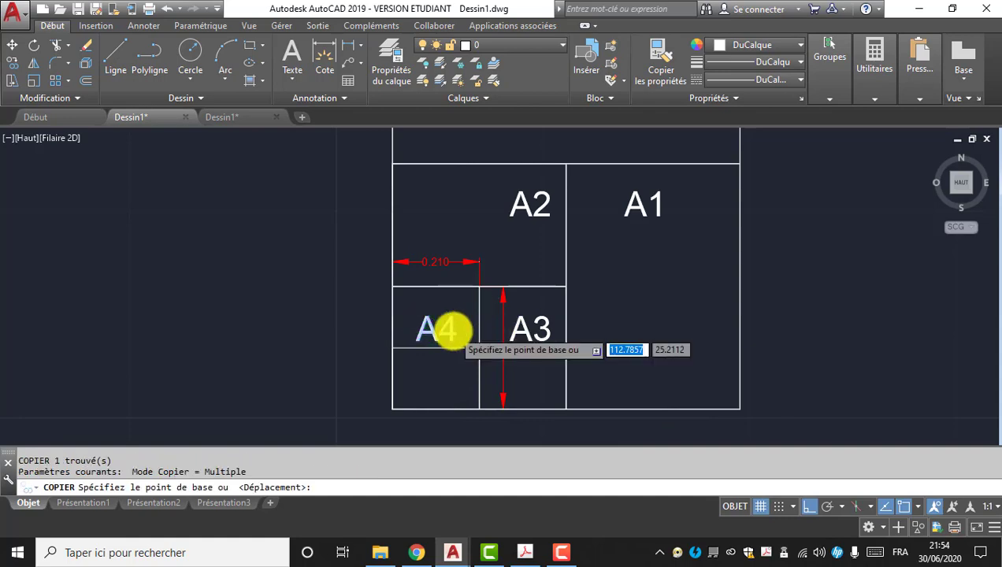
{"action": "scroll", "coordinate": [407, 318], "scroll_direction": "up", "scroll_amount": 5}
{"action": "left_click", "coordinate": [407, 318]}
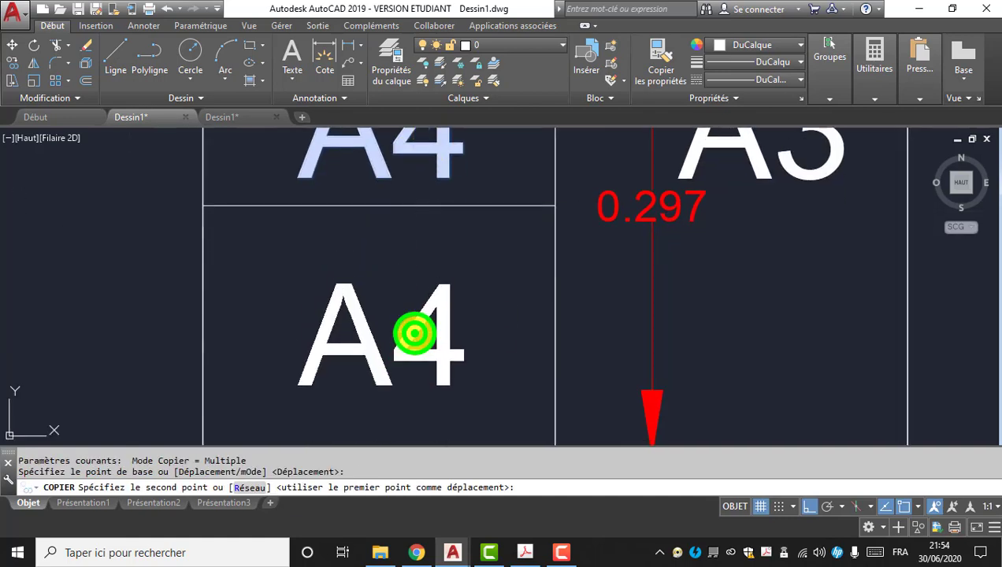
{"action": "left_click", "coordinate": [412, 329]}
{"action": "key", "text": "Escape"}
- Change the text of the copied label in the A4's lower half to A5
{"action": "double_click", "coordinate": [439, 309]}
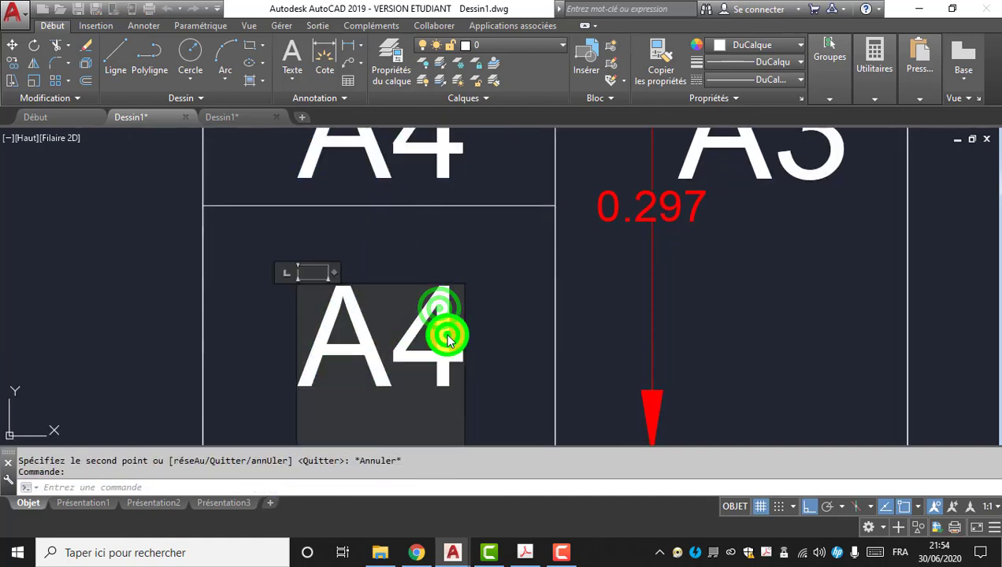
{"action": "key", "text": "BackSpace"}
{"action": "type", "text": "5"}
{"action": "left_click", "coordinate": [489, 330]}
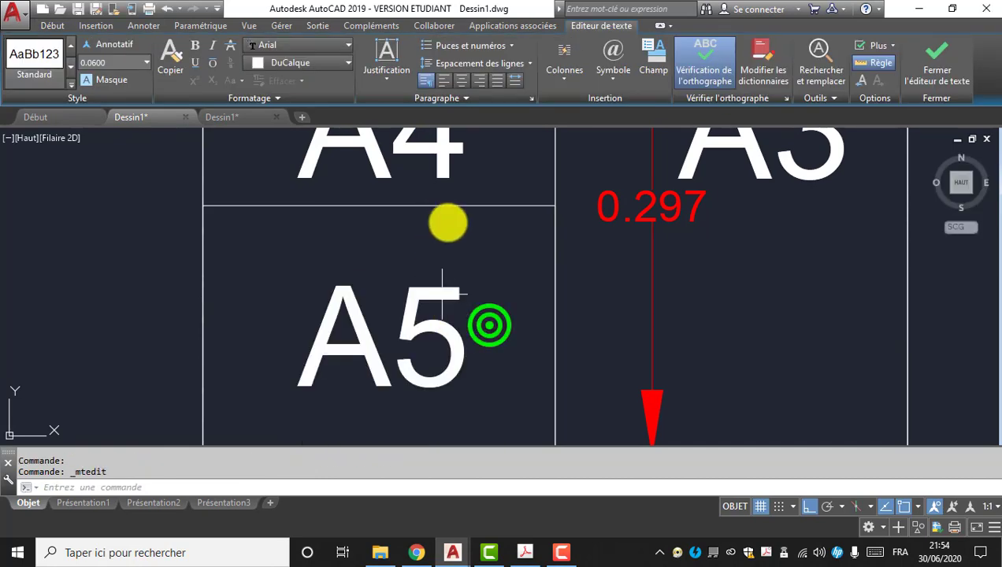
- Scale the A5 label by a factor of 0.5 about a base point near its middle
{"action": "scroll", "coordinate": [473, 237], "scroll_direction": "down", "scroll_amount": 3}
{"action": "left_click", "coordinate": [492, 231]}
{"action": "type", "text": "EH"}
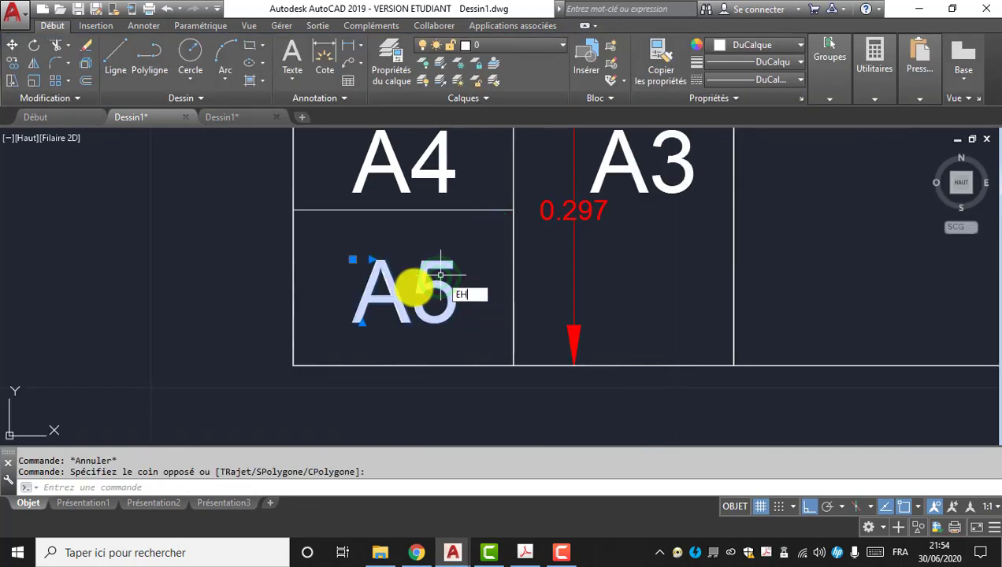
{"action": "key", "text": "Return"}
{"action": "left_click", "coordinate": [425, 294]}
{"action": "type", "text": "0.5"}
{"action": "key", "text": "Return"}
{"action": "left_click", "coordinate": [451, 278]}
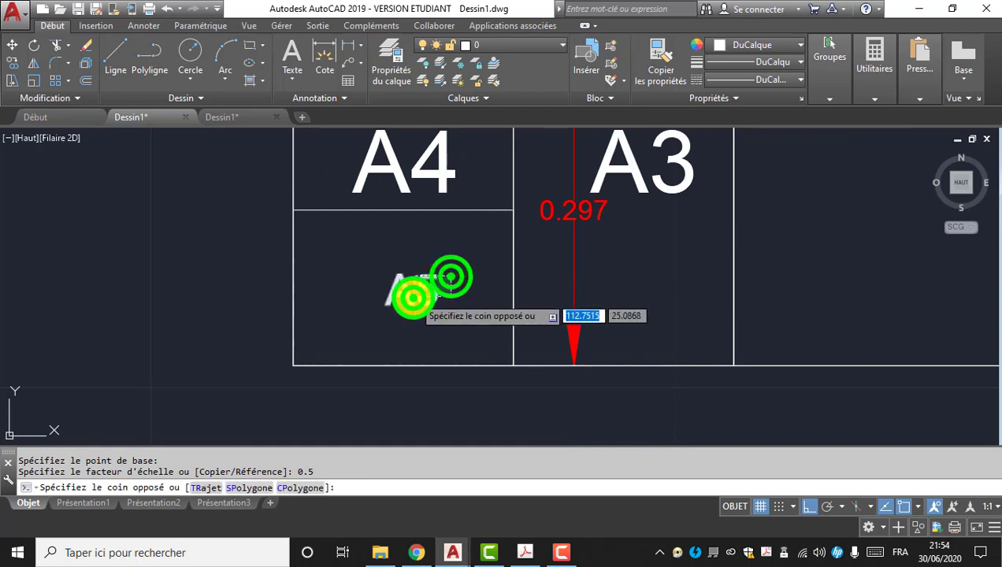
- Move the A5 label horizontally by about 0.048 into the right half of the A5 format
{"action": "left_click", "coordinate": [412, 297]}
{"action": "key", "text": "Return"}
{"action": "left_click", "coordinate": [418, 292]}
{"action": "scroll", "coordinate": [468, 277], "scroll_direction": "up", "scroll_amount": 2}
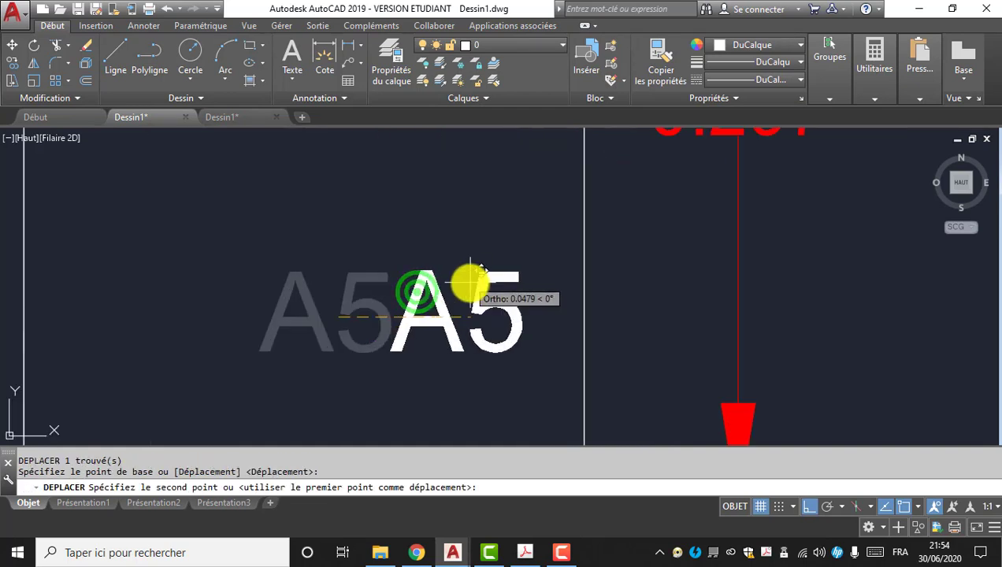
{"action": "left_click", "coordinate": [470, 284]}
{"action": "key", "text": "Escape"}
{"action": "scroll", "coordinate": [490, 197], "scroll_direction": "down", "scroll_amount": 3}
{"action": "middle_click_drag", "start_coordinate": [432, 230], "coordinate": [391, 258]}
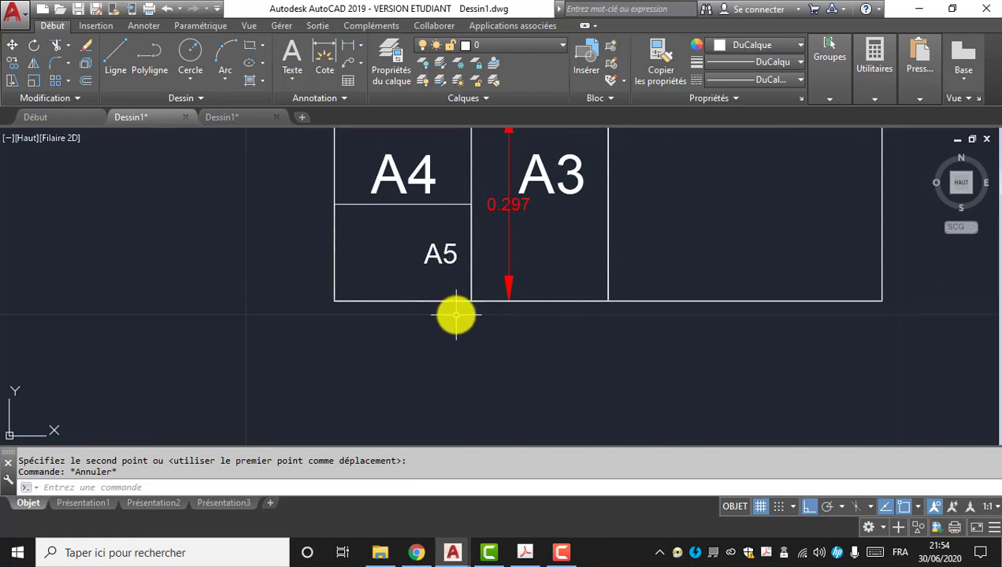
- Draw a rectangle over the left half of the A5 format, from its upper-left corner to its bottom edge's midpoint
{"action": "left_click", "coordinate": [251, 44]}
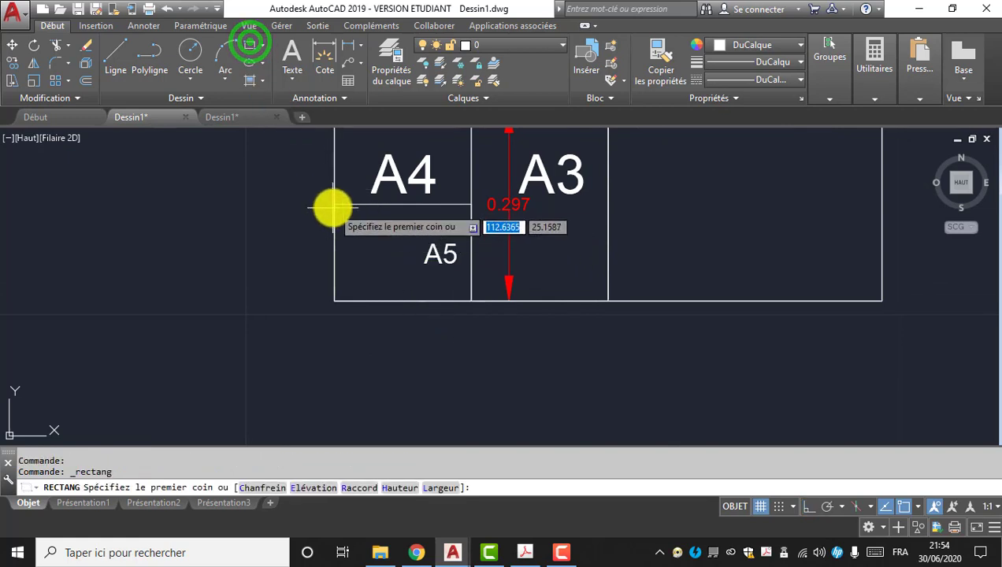
{"action": "left_click", "coordinate": [334, 205]}
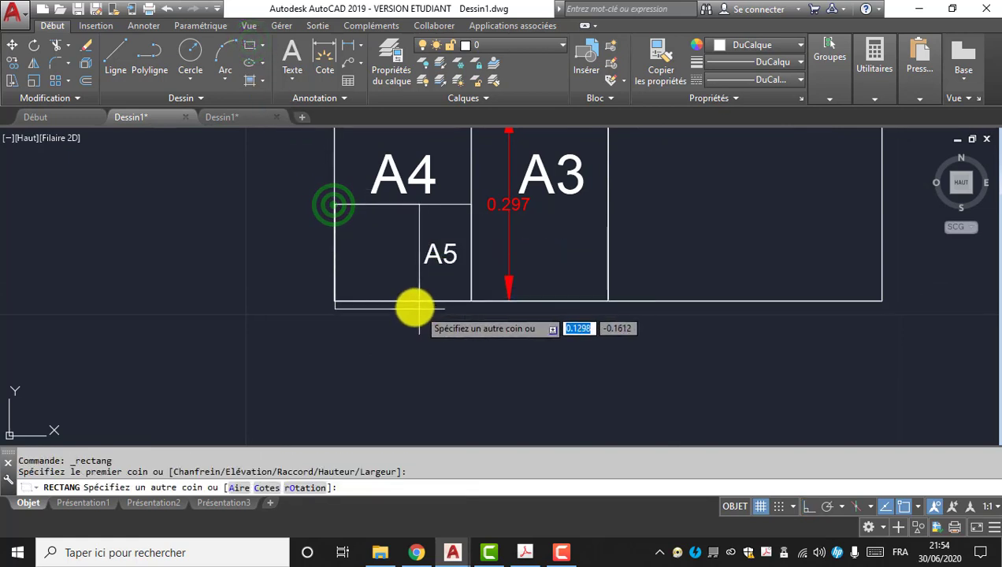
{"action": "left_click", "coordinate": [406, 300]}
- Copy the A5 label horizontally into the new rectangle to its left
{"action": "left_click", "coordinate": [439, 230]}
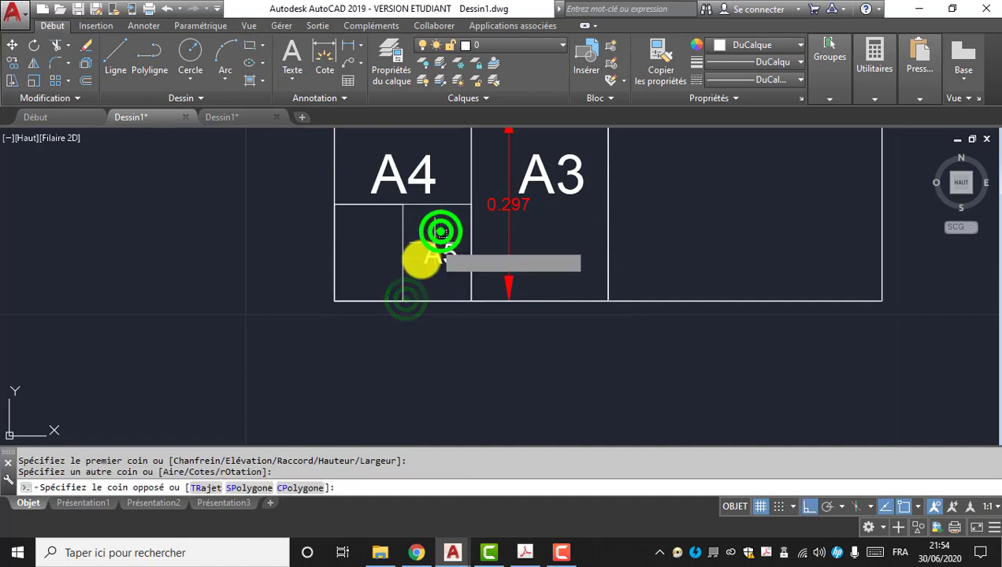
{"action": "left_click", "coordinate": [423, 260]}
{"action": "key", "text": "Return"}
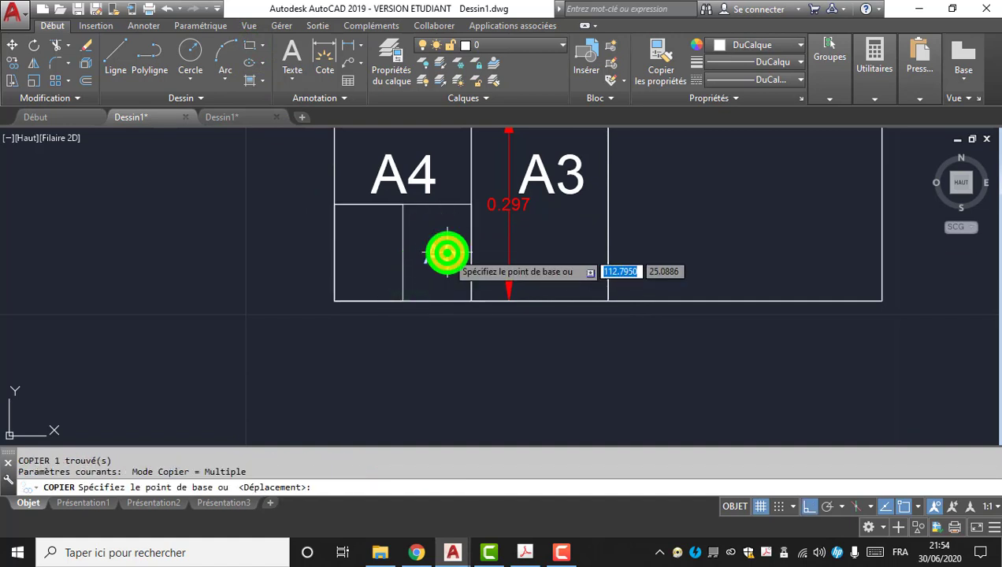
{"action": "left_click", "coordinate": [445, 257]}
{"action": "scroll", "coordinate": [373, 240], "scroll_direction": "up", "scroll_amount": 3}
{"action": "left_click", "coordinate": [404, 268]}
{"action": "key", "text": "Escape"}
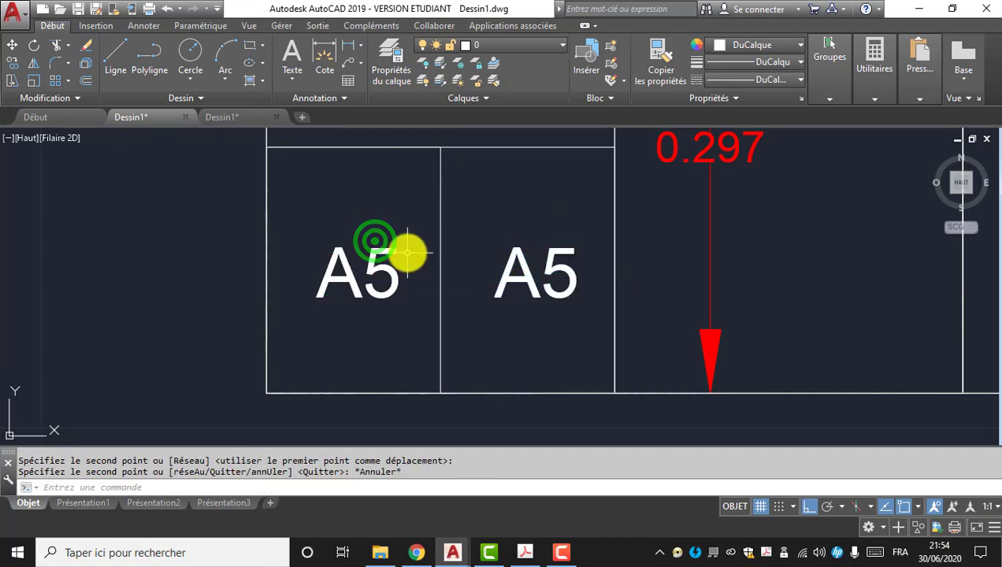
- Change the text of the copied label in the A5's left half to A6
{"action": "left_click", "coordinate": [405, 264]}
{"action": "left_click", "coordinate": [384, 271]}
{"action": "double_click", "coordinate": [384, 271]}
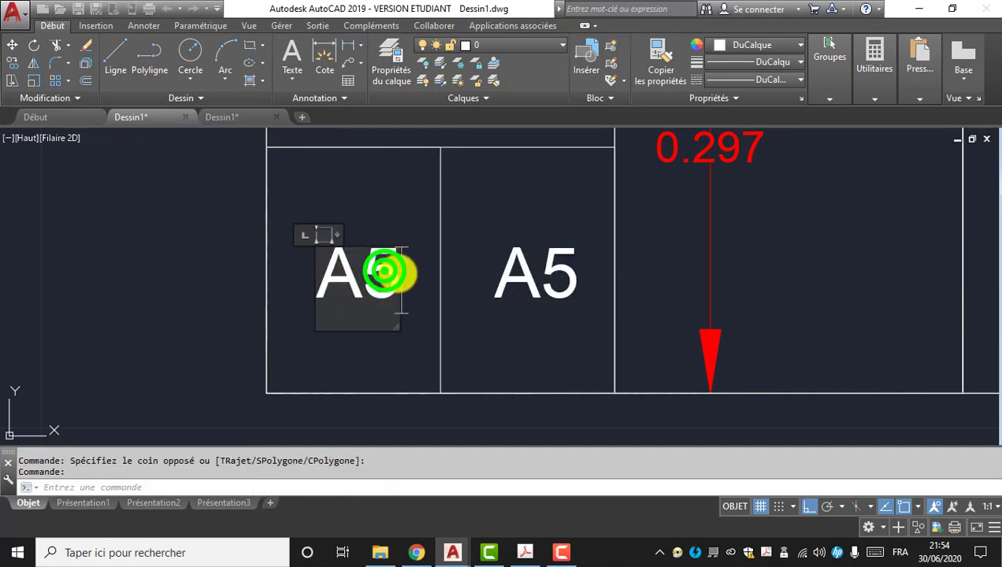
{"action": "key", "text": "BackSpace"}
{"action": "left_click", "coordinate": [409, 289]}
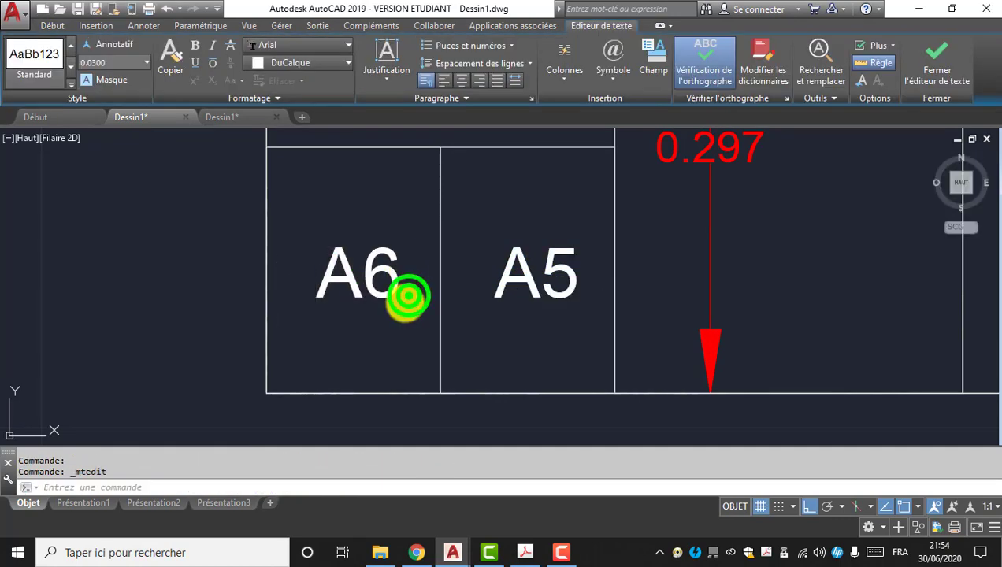
{"action": "key", "text": "Escape"}
- Move the A6 label straight up into the upper half of the A6 format
{"action": "left_click", "coordinate": [400, 323]}
{"action": "left_click", "coordinate": [368, 282]}
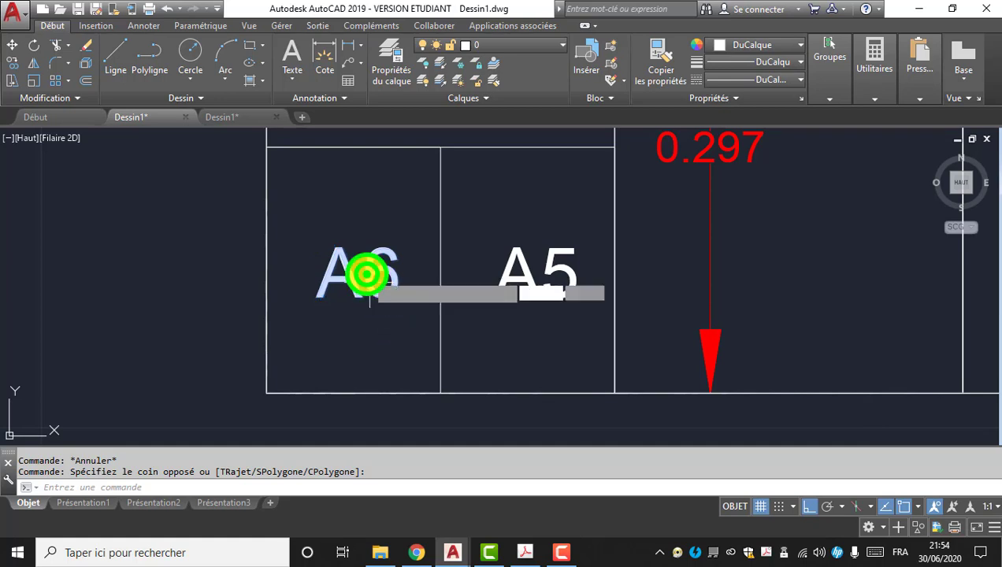
{"action": "left_click_drag", "start_coordinate": [374, 280], "coordinate": [368, 208]}
{"action": "scroll", "coordinate": [390, 229], "scroll_direction": "down", "scroll_amount": 2}
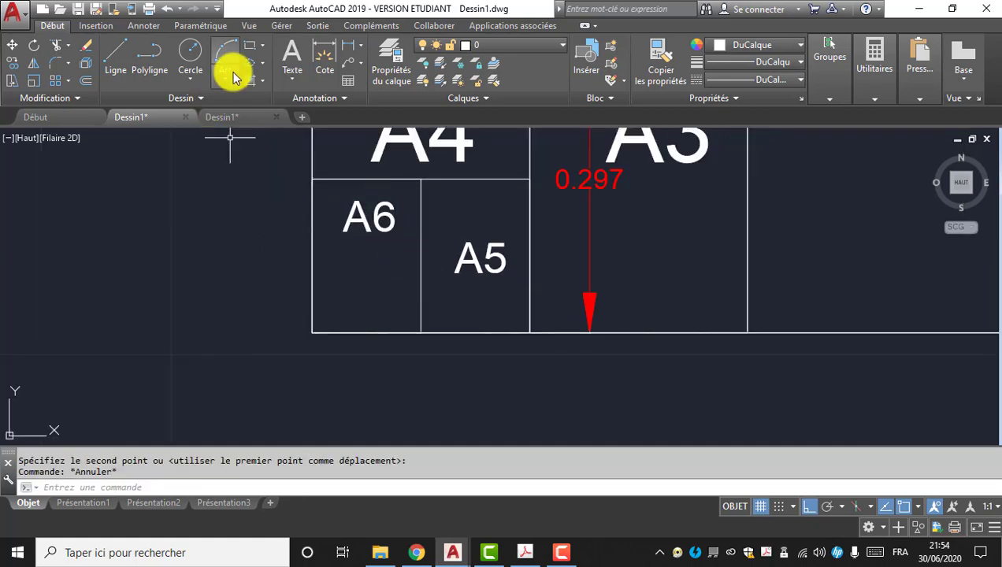
- Draw a rectangle over the lower half of the A6, from its left edge's midpoint to its lower-right corner
{"action": "left_click", "coordinate": [251, 49]}
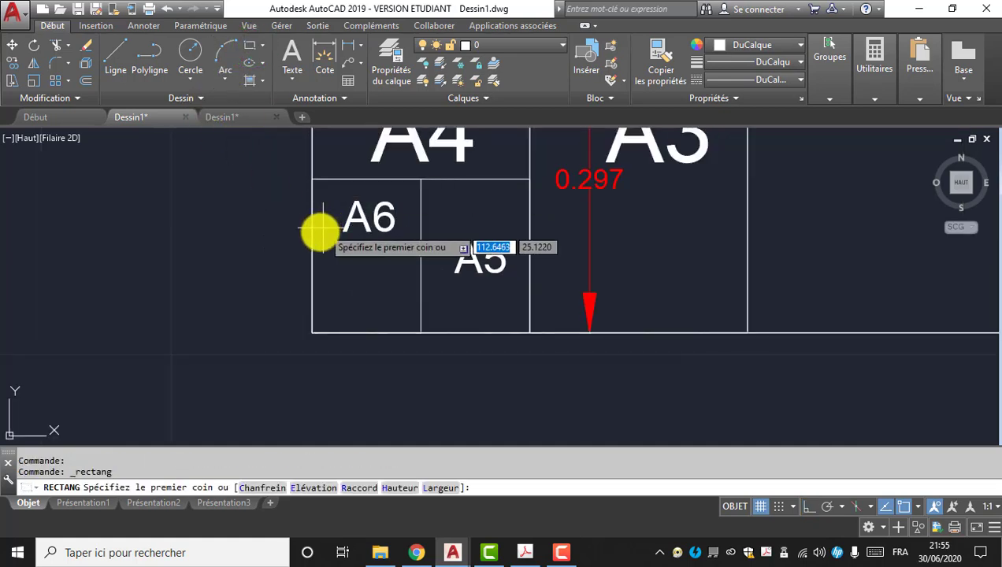
{"action": "left_click", "coordinate": [315, 259]}
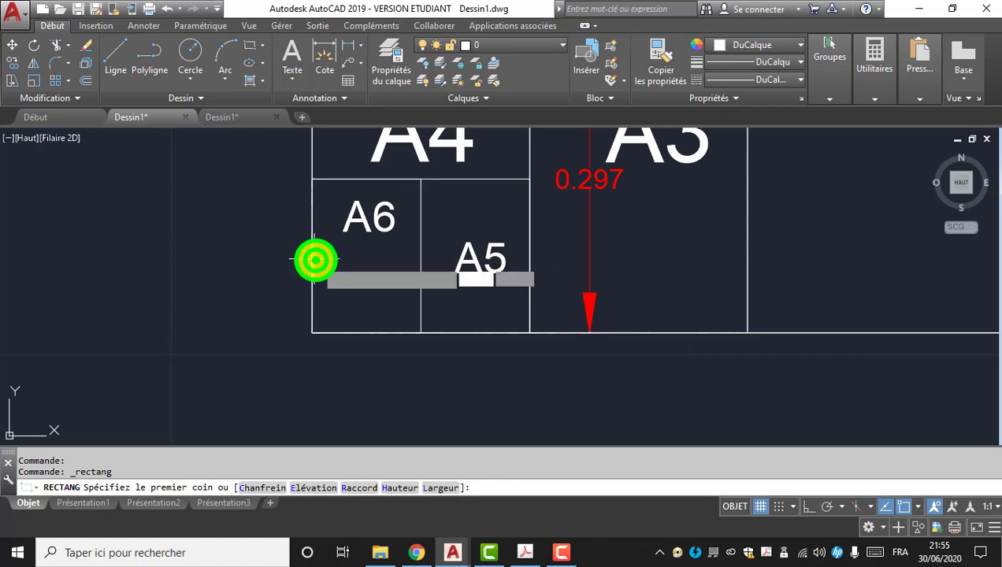
{"action": "left_click", "coordinate": [423, 332]}
- Copy the A6 label straight down into the lower half of the A6 format
{"action": "left_click", "coordinate": [404, 218]}
{"action": "left_click", "coordinate": [394, 218]}
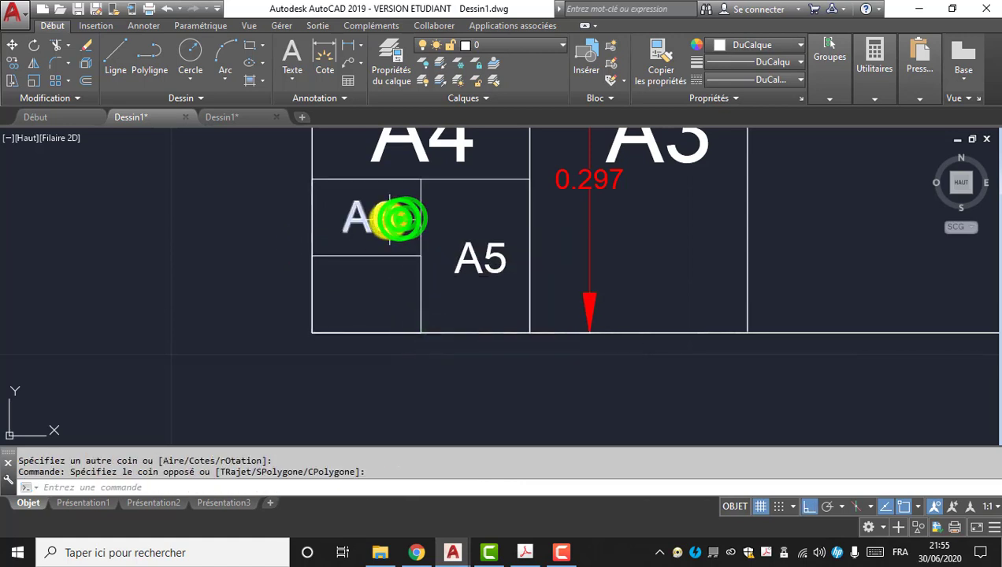
{"action": "type", "text": "CP"}
{"action": "key", "text": "Return"}
{"action": "left_click", "coordinate": [380, 218]}
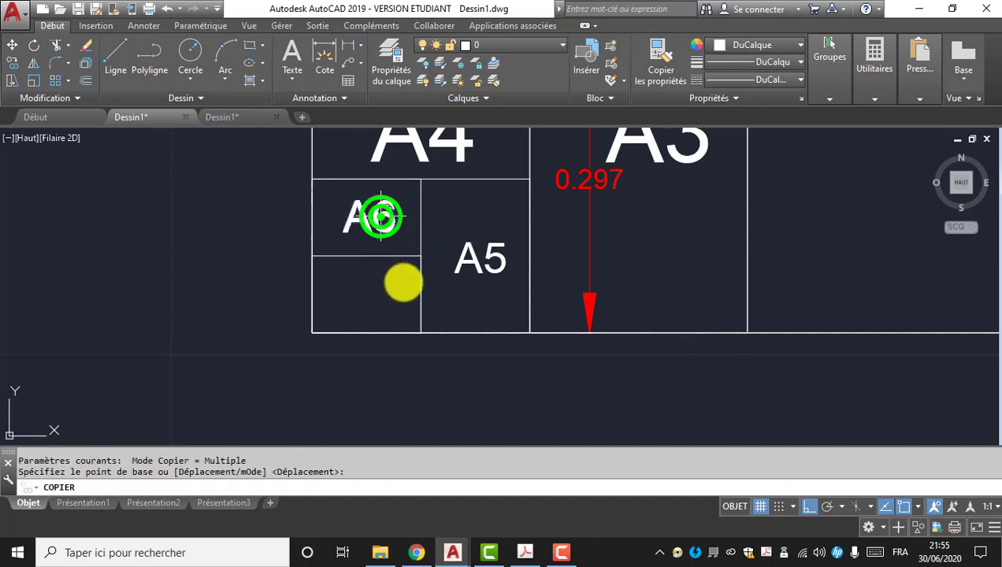
{"action": "left_click", "coordinate": [396, 288]}
{"action": "key", "text": "Escape"}
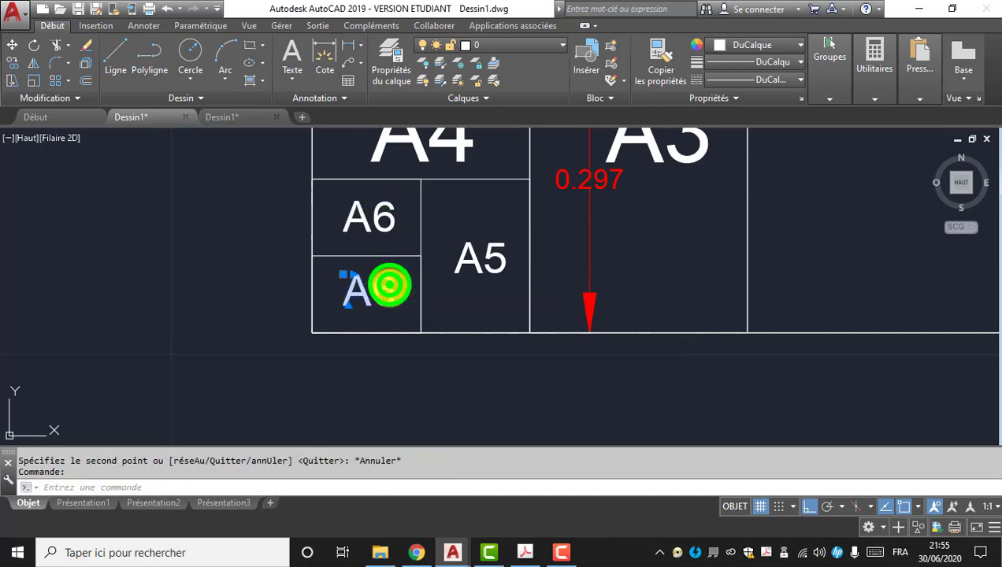
- Change the text of the copied label in the A6's lower half to A7
{"action": "double_click", "coordinate": [394, 296]}
{"action": "left_click", "coordinate": [389, 289]}
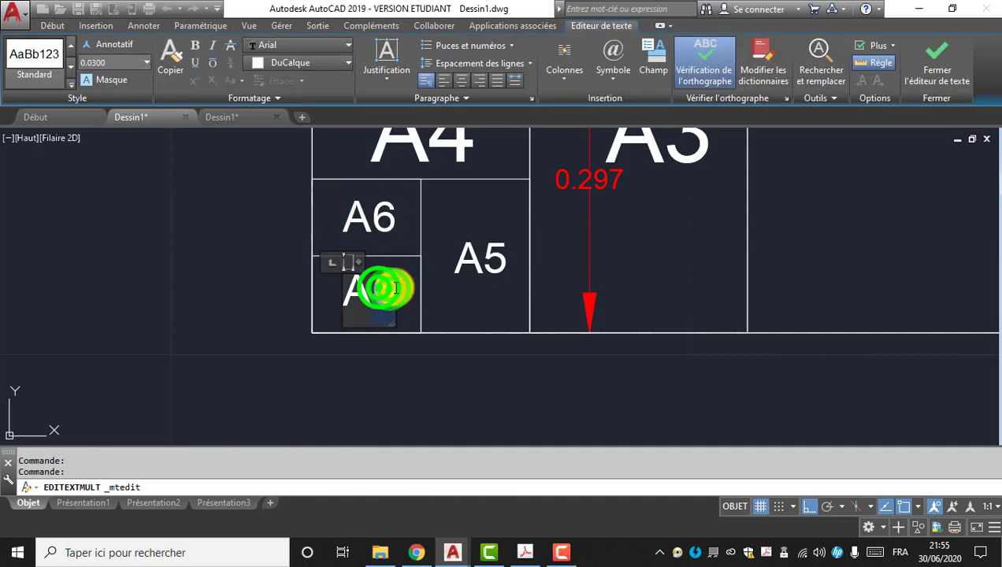
{"action": "type", "text": "7"}
{"action": "left_click", "coordinate": [437, 287]}
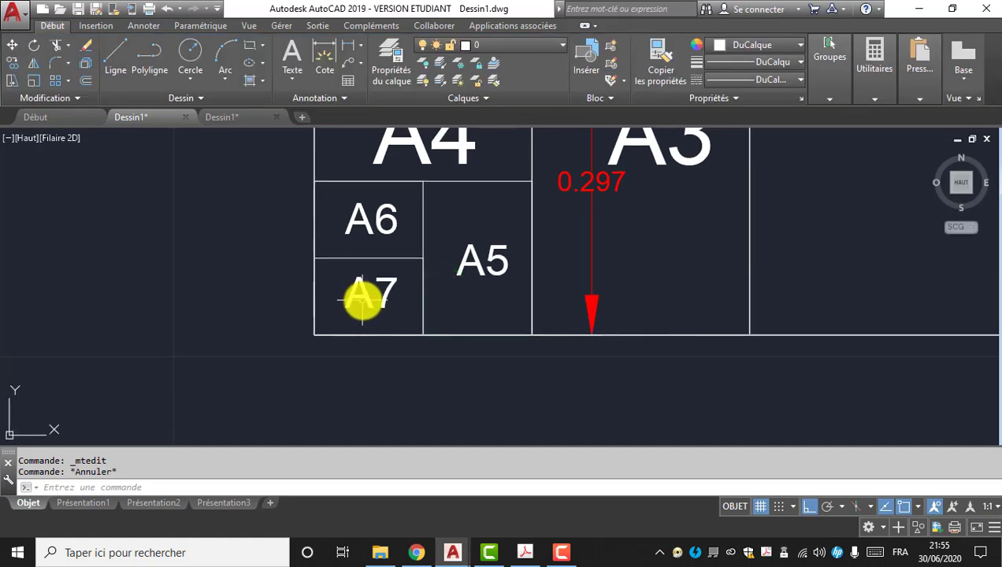
- Draw a rectangle over the left half of the A7, from its upper-left corner to its bottom edge's midpoint
{"action": "left_click", "coordinate": [250, 46]}
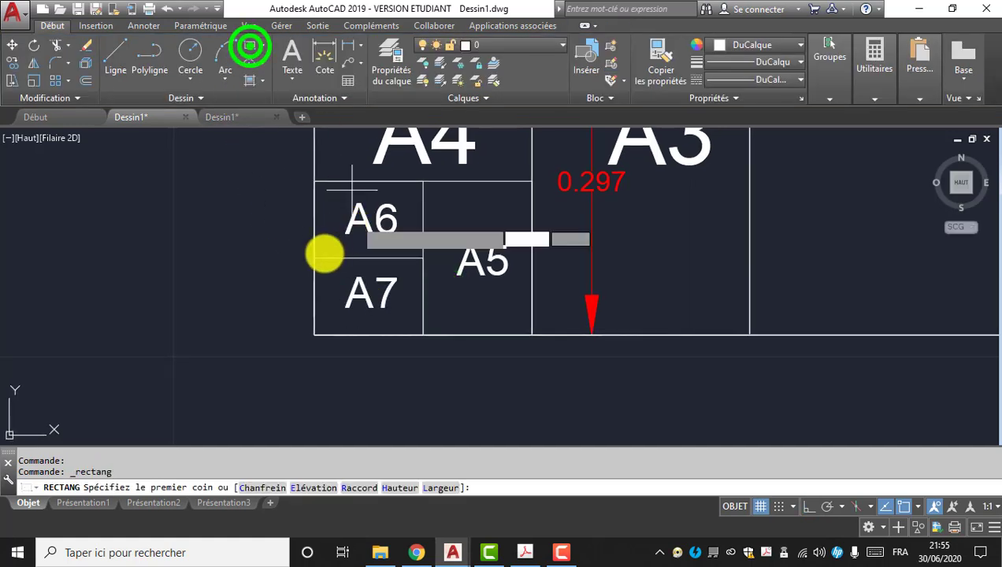
{"action": "left_click", "coordinate": [319, 260]}
{"action": "left_click", "coordinate": [370, 332]}
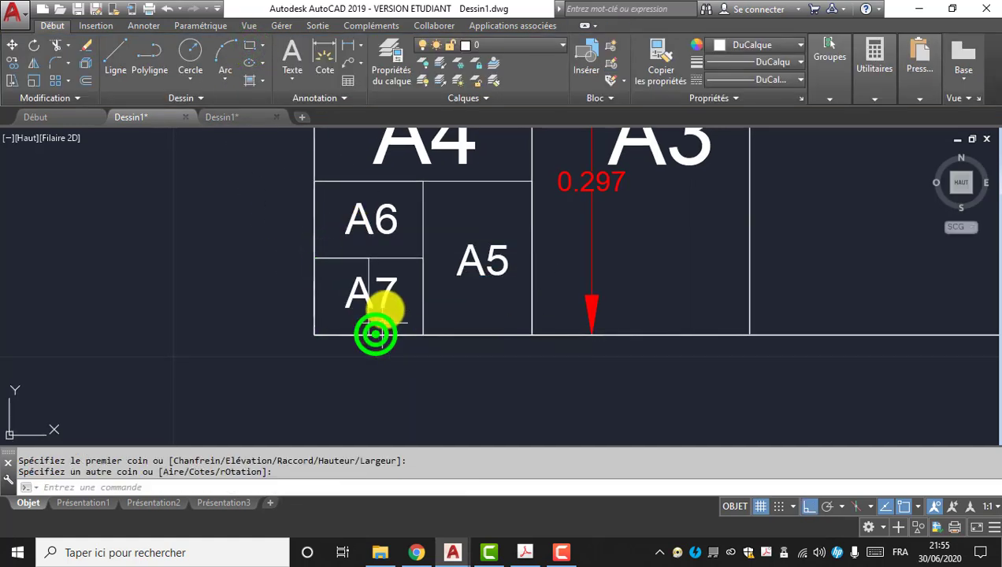
- Scale the A7 label by a factor of 0.5 about a base point near its middle
{"action": "left_click", "coordinate": [398, 300]}
{"action": "left_click", "coordinate": [380, 277]}
{"action": "left_click", "coordinate": [385, 295]}
{"action": "type", "text": "EH"}
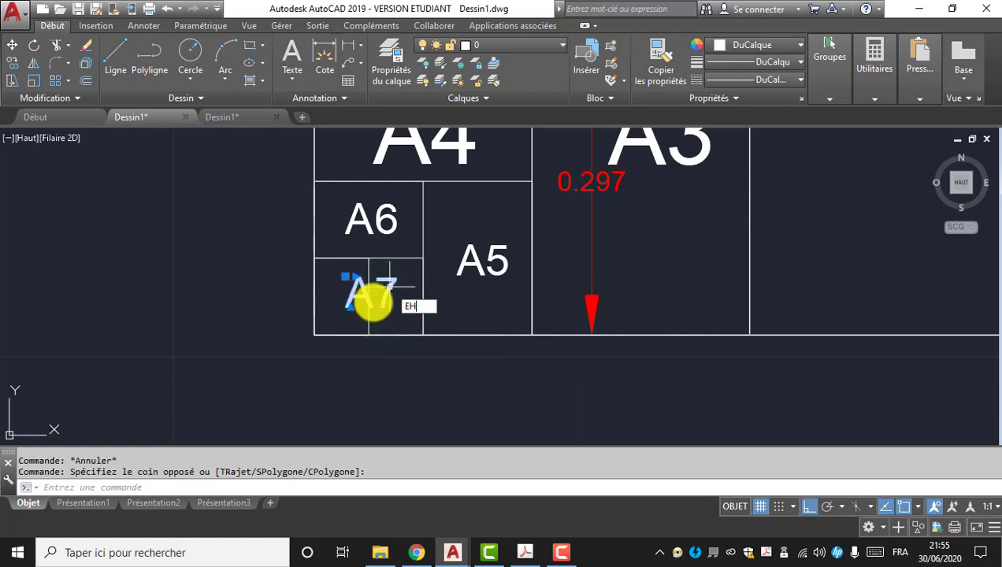
{"action": "key", "text": "Return"}
{"action": "left_click", "coordinate": [382, 293]}
{"action": "type", "text": "0.5"}
{"action": "key", "text": "Return"}
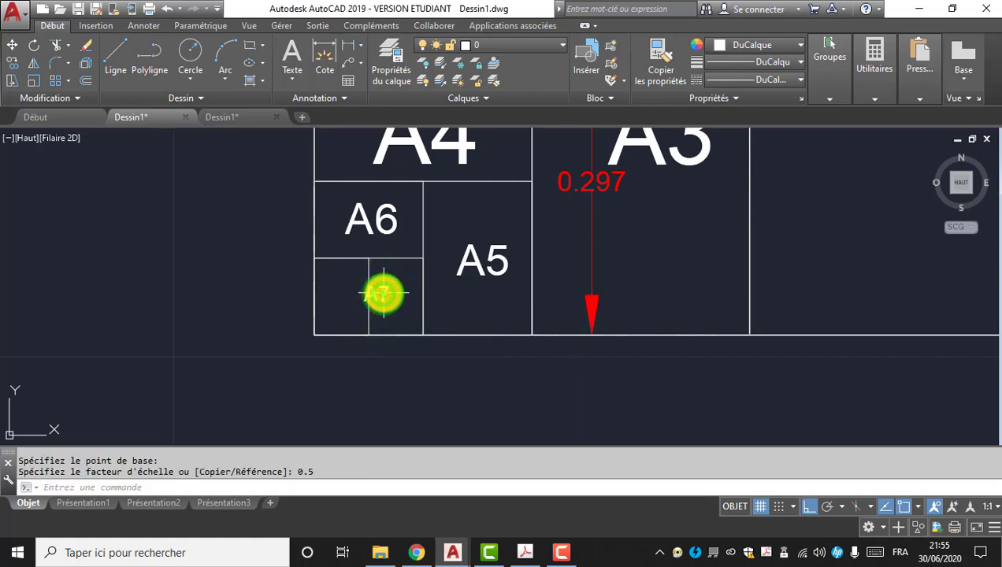
{"action": "left_click", "coordinate": [389, 297]}
{"action": "type", "text": "D"}
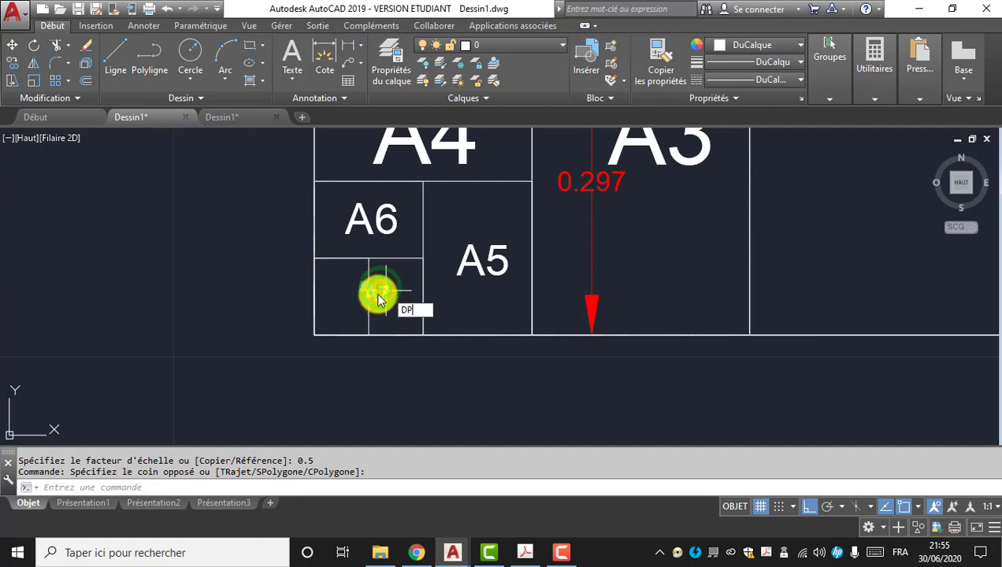
{"action": "type", "text": "P"}
{"action": "key", "text": "Return"}
{"action": "left_click", "coordinate": [378, 296]}
{"action": "key", "text": "Escape"}
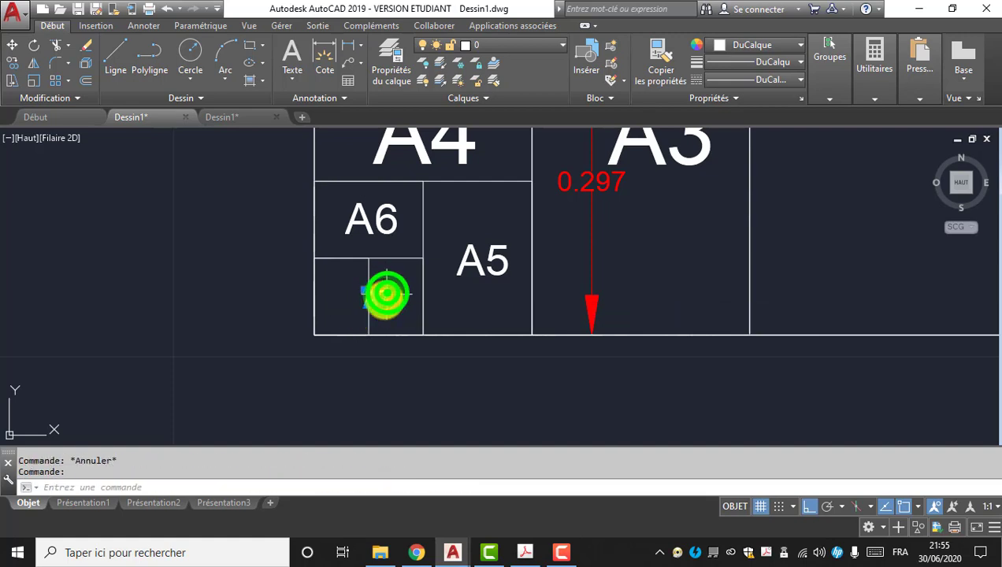
- Move the A7 label horizontally by about 0.021 into the right half of the A7 format
{"action": "scroll", "coordinate": [386, 294], "scroll_direction": "up", "scroll_amount": 4}
{"action": "left_click", "coordinate": [312, 240]}
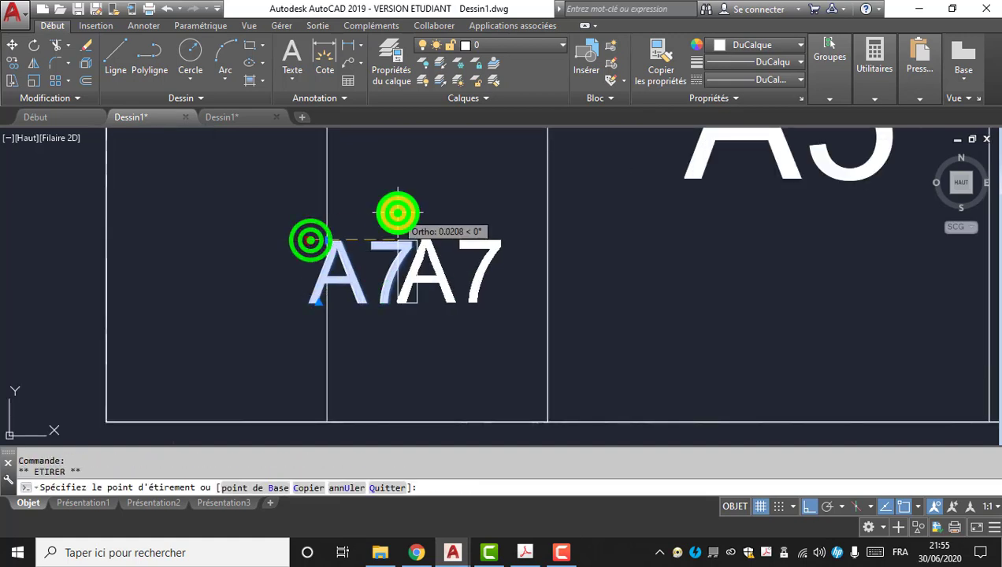
{"action": "key", "text": "Escape"}
- Copy the A7 label horizontally into the rectangle on the left half of the A7 format
{"action": "scroll", "coordinate": [447, 214], "scroll_direction": "down", "scroll_amount": 2}
{"action": "left_click", "coordinate": [445, 237]}
{"action": "type", "text": "C"}
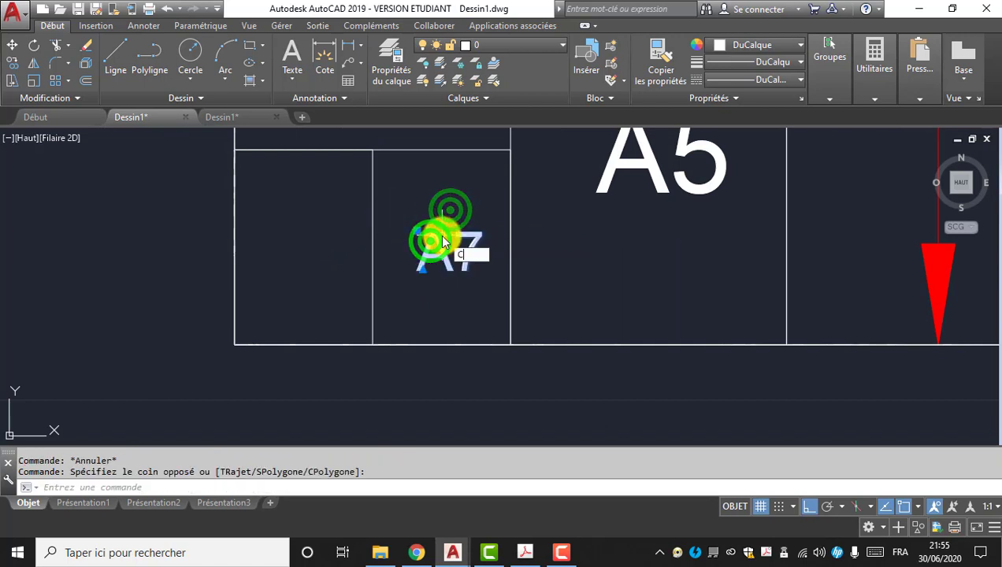
{"action": "type", "text": "O"}
{"action": "key", "text": "Return"}
{"action": "left_click", "coordinate": [443, 238]}
{"action": "left_click", "coordinate": [295, 239]}
{"action": "key", "text": "Escape"}
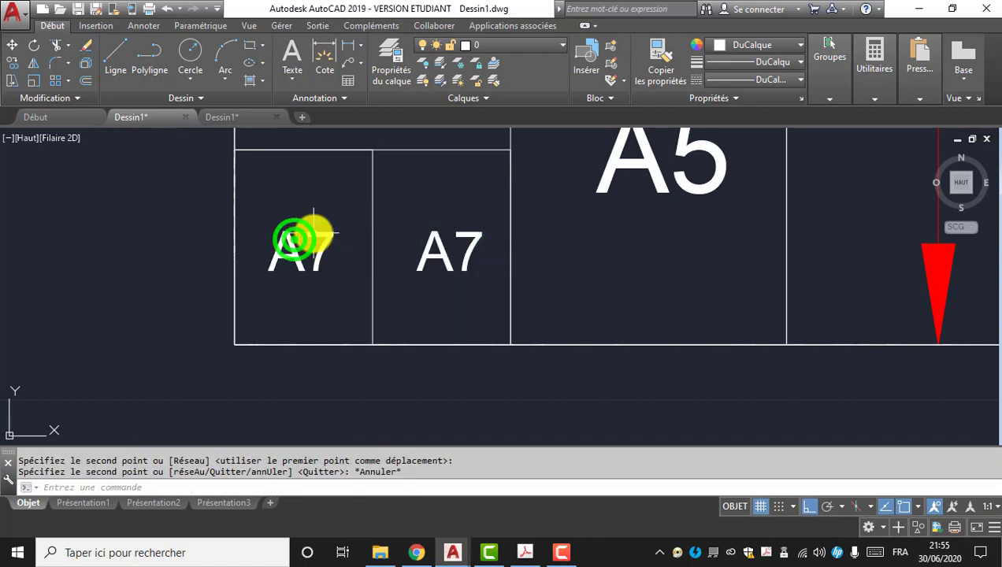
- Change the text of the copied label in the A7's left half to A8
{"action": "double_click", "coordinate": [315, 234]}
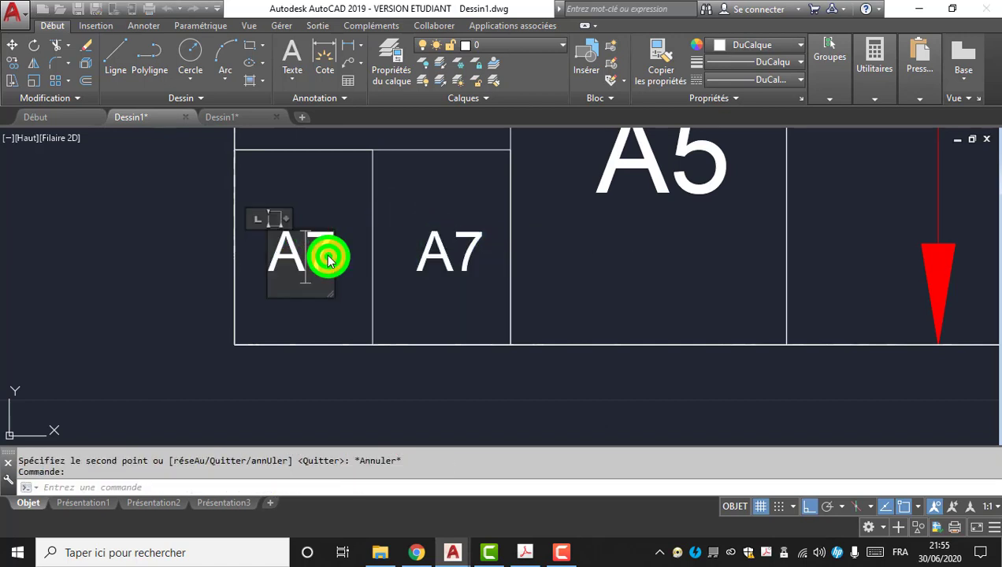
{"action": "key", "text": "BackSpace"}
{"action": "type", "text": "8"}
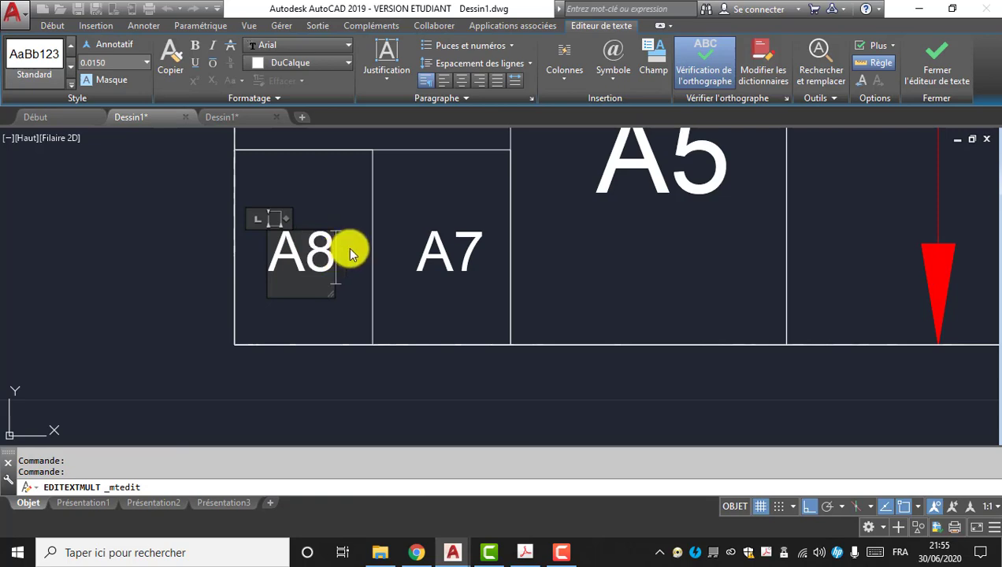
{"action": "left_click", "coordinate": [280, 278]}
- Erase the red 0.210 width dimension above the A4 and the red 0.297 height dimension beside it
{"action": "scroll", "coordinate": [365, 208], "scroll_direction": "down", "scroll_amount": 5}
{"action": "scroll", "coordinate": [389, 249], "scroll_direction": "down", "scroll_amount": 6}
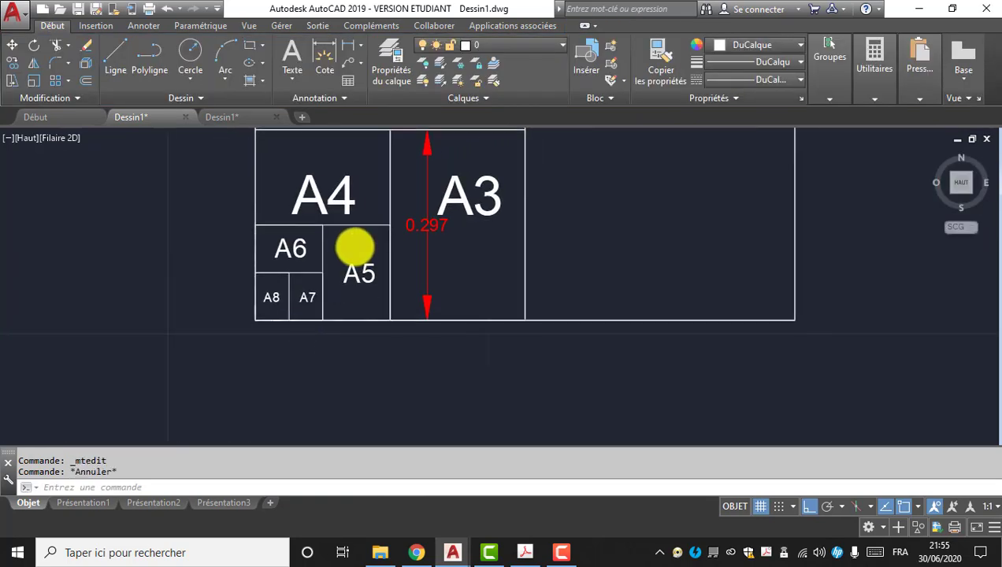
{"action": "scroll", "coordinate": [387, 293], "scroll_direction": "up", "scroll_amount": 5}
{"action": "left_click", "coordinate": [376, 272]}
{"action": "left_click", "coordinate": [325, 264]}
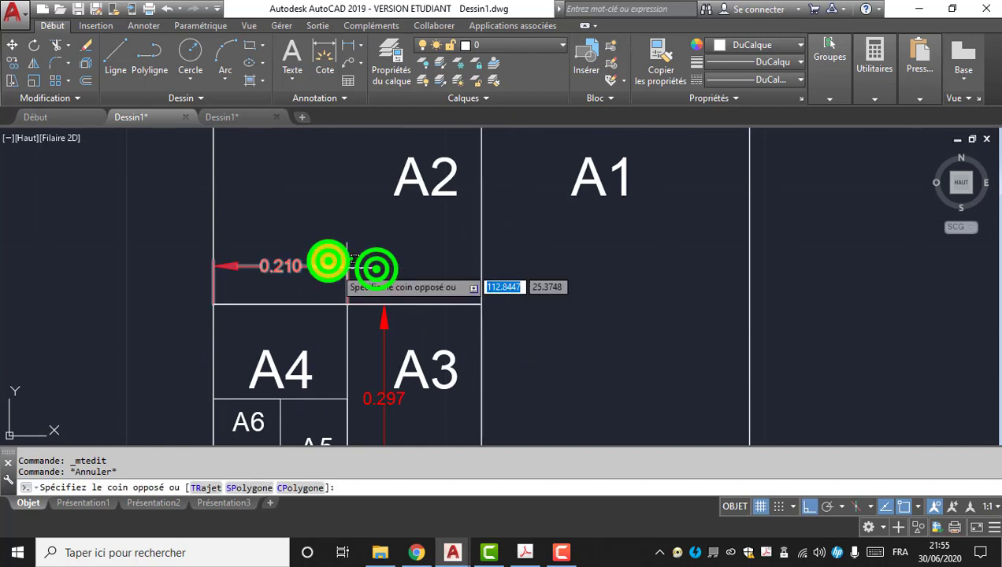
{"action": "key", "text": "Delete"}
{"action": "left_click", "coordinate": [397, 323]}
{"action": "left_click", "coordinate": [380, 324]}
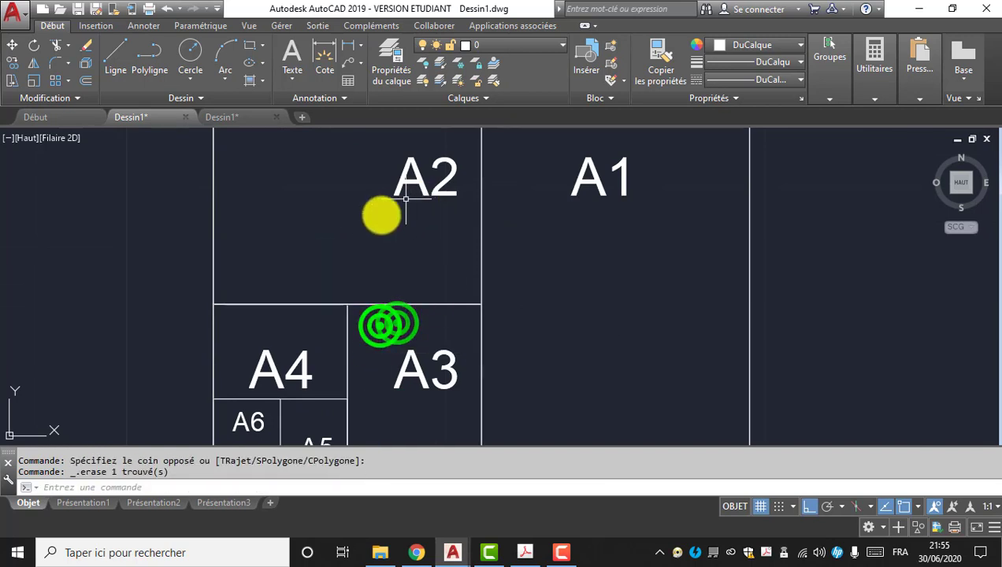
- Review the nested formats from A0 to A8, and switch to EP2.pdf in Adobe Acrobat Pro to consult the reference
{"action": "scroll", "coordinate": [378, 323], "scroll_direction": "down", "scroll_amount": 6}
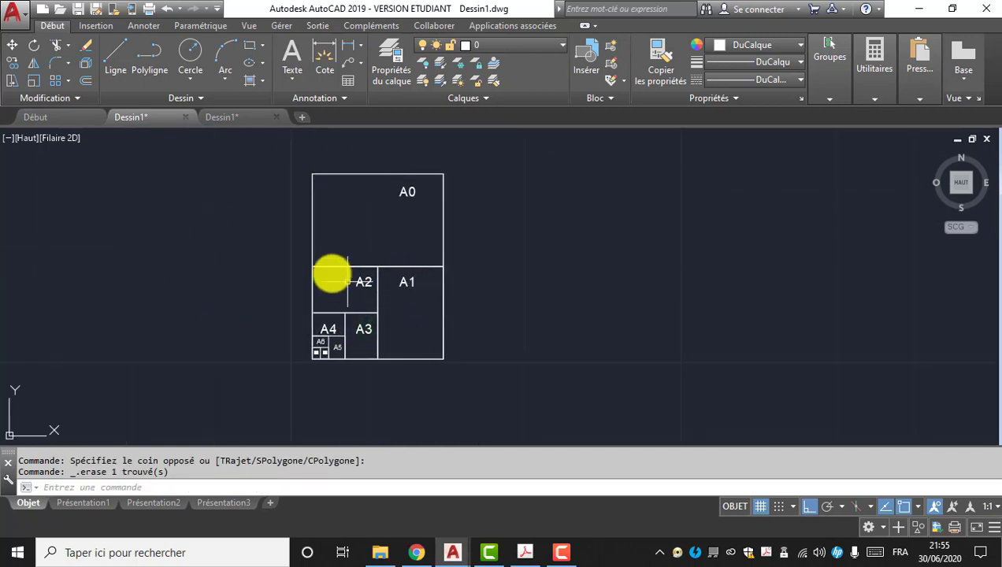
{"action": "scroll", "coordinate": [318, 354], "scroll_direction": "up", "scroll_amount": 7}
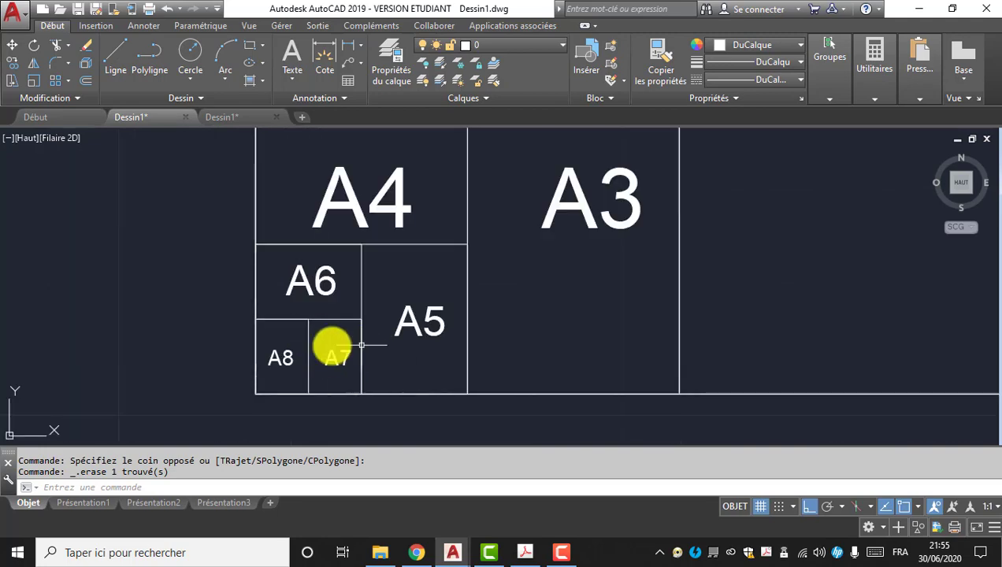
{"action": "left_click", "coordinate": [521, 549]}
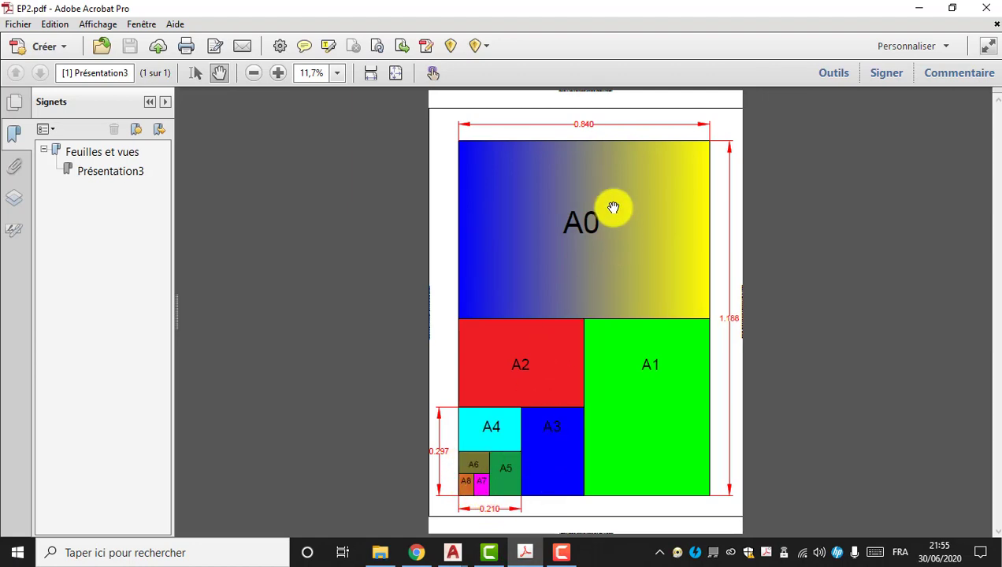
- Switch to Dessin1.dwg in AutoCAD and add a horizontal linear dimension above the top edge of the A0 rectangle
{"action": "left_click", "coordinate": [453, 553]}
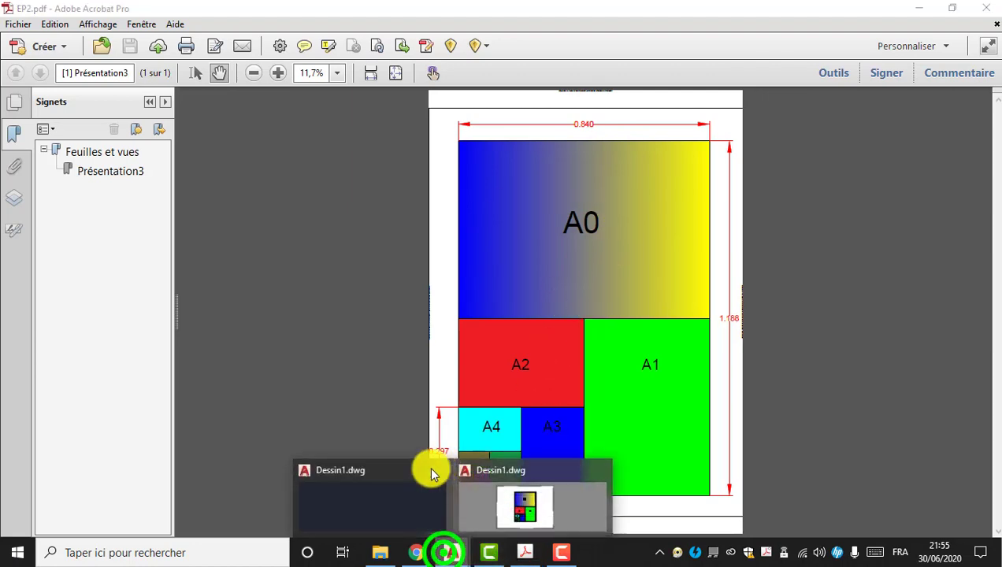
{"action": "left_click", "coordinate": [393, 511]}
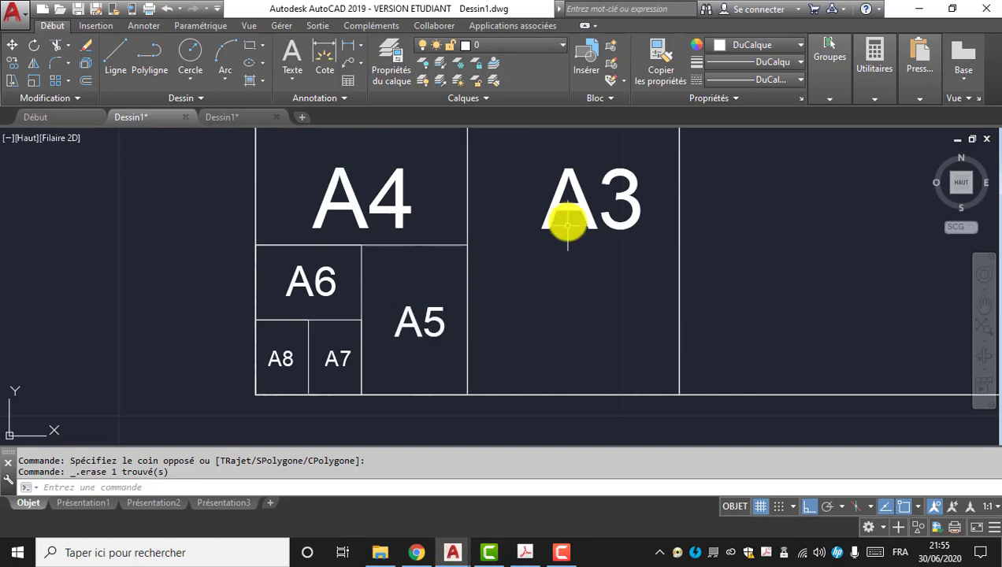
{"action": "scroll", "coordinate": [403, 234], "scroll_direction": "down", "scroll_amount": 6}
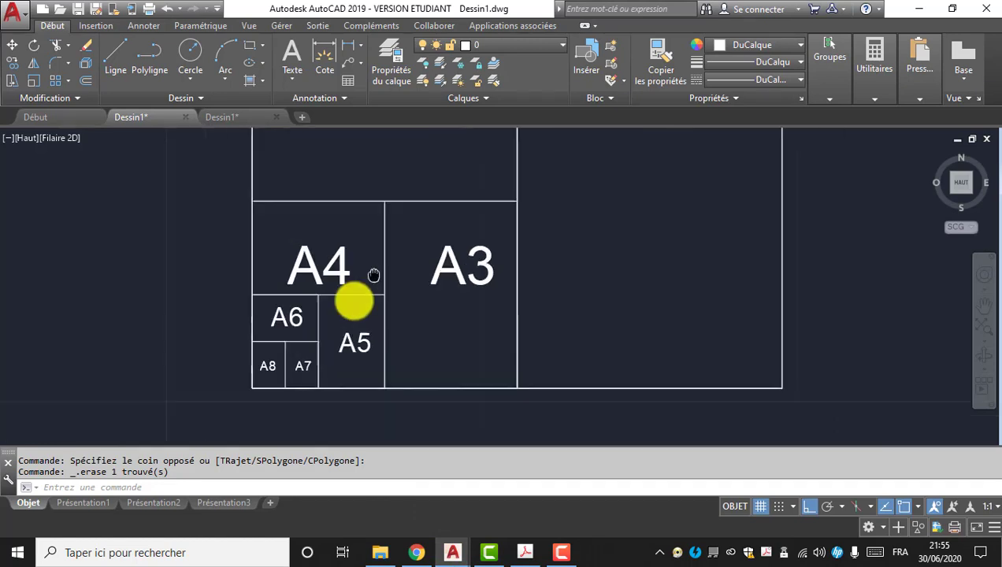
{"action": "left_click", "coordinate": [350, 46]}
{"action": "left_click", "coordinate": [295, 179]}
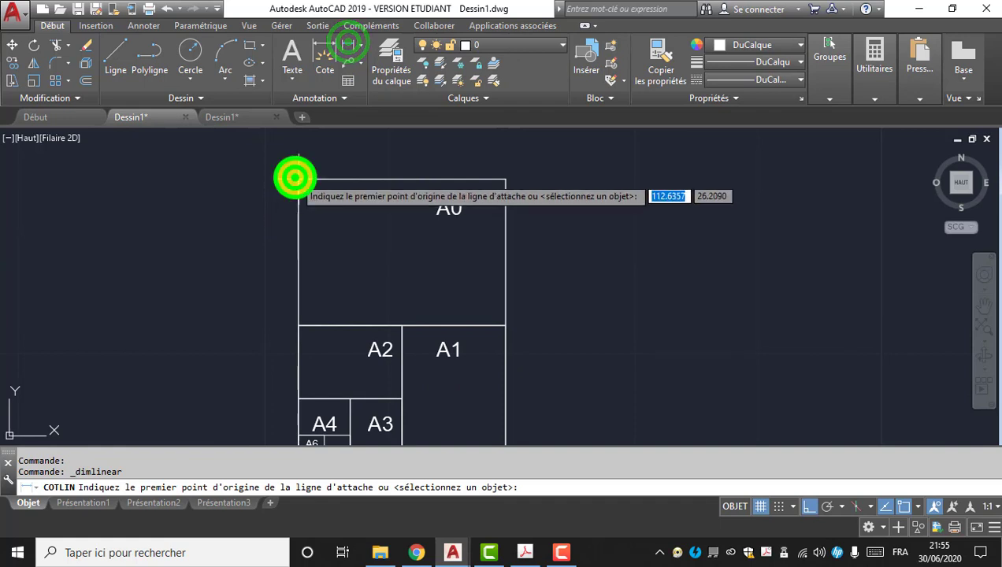
{"action": "left_click", "coordinate": [495, 178]}
{"action": "scroll", "coordinate": [441, 167], "scroll_direction": "up", "scroll_amount": 6}
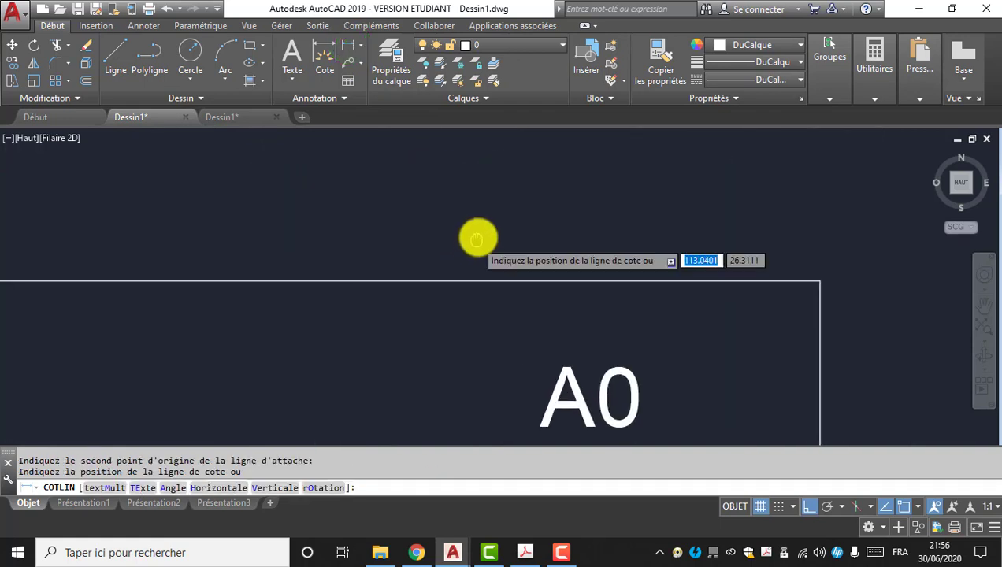
{"action": "left_click", "coordinate": [449, 220]}
{"action": "scroll", "coordinate": [429, 220], "scroll_direction": "down", "scroll_amount": 4}
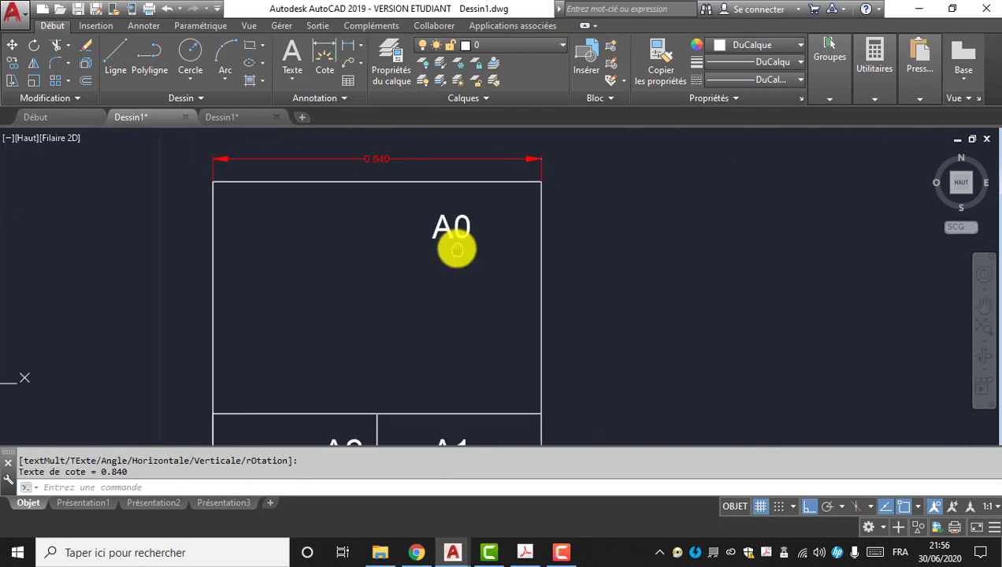
- Add a vertical linear dimension for the full height of the nested formats, just outside their right edge
{"action": "left_click", "coordinate": [347, 45]}
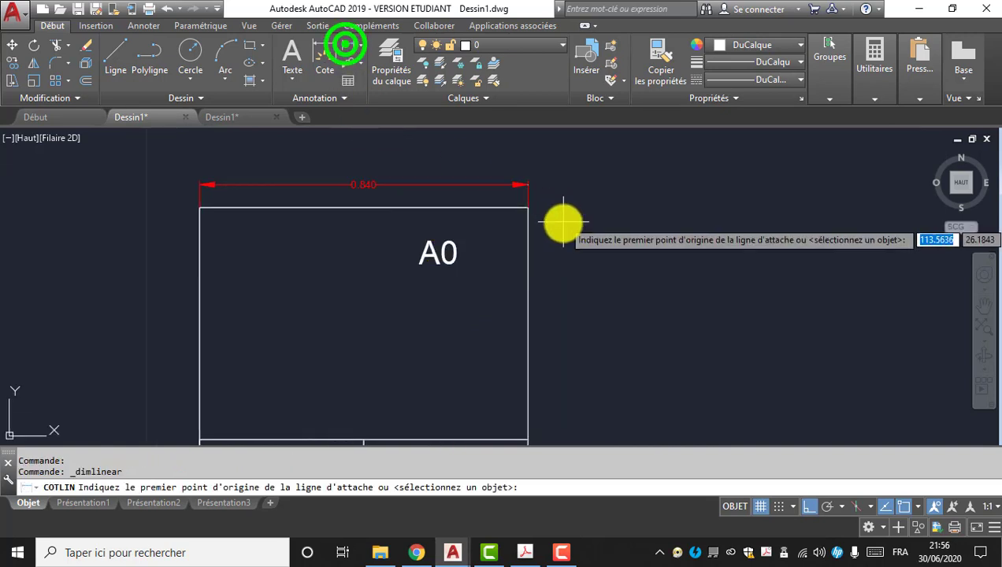
{"action": "left_click", "coordinate": [530, 207]}
{"action": "middle_click_drag", "start_coordinate": [548, 411], "coordinate": [523, 168]}
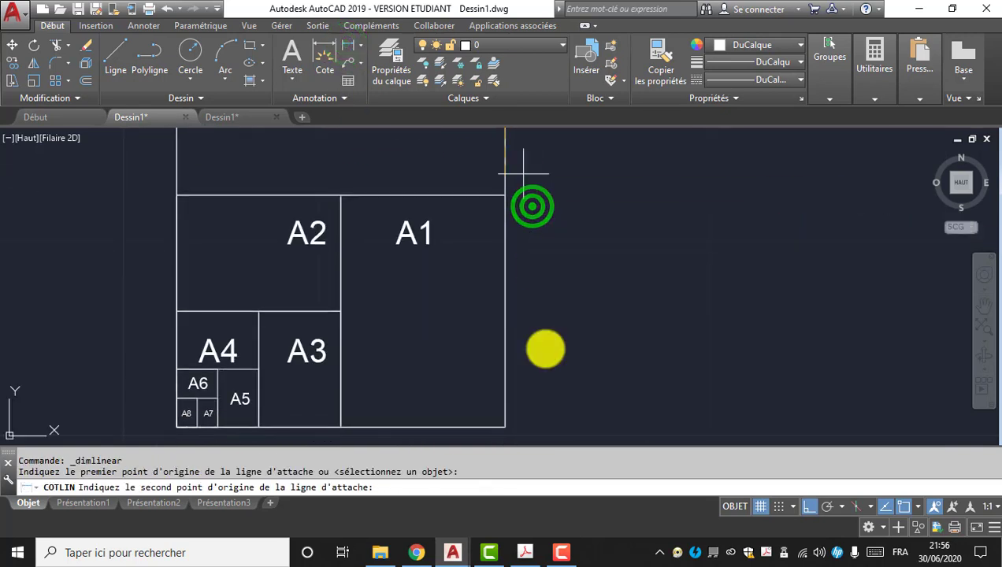
{"action": "left_click", "coordinate": [508, 426]}
{"action": "left_click", "coordinate": [532, 398]}
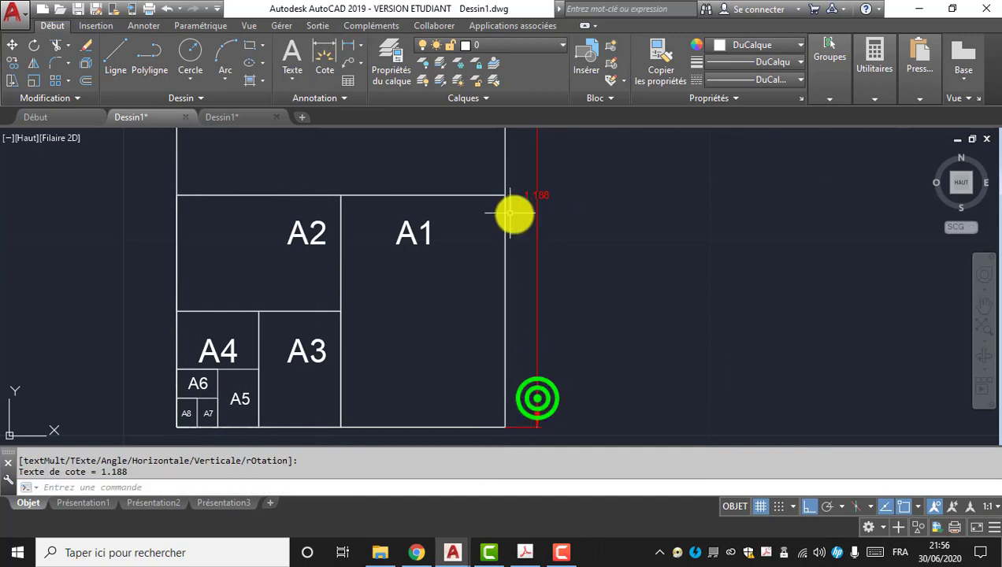
- Dimension the width from the lower-left corner of A8 to the right edge of A3, just below the drawing
{"action": "scroll", "coordinate": [516, 214], "scroll_direction": "up", "scroll_amount": 3}
{"action": "middle_click_drag", "start_coordinate": [558, 179], "coordinate": [582, 278]}
{"action": "scroll", "coordinate": [551, 284], "scroll_direction": "down", "scroll_amount": 10}
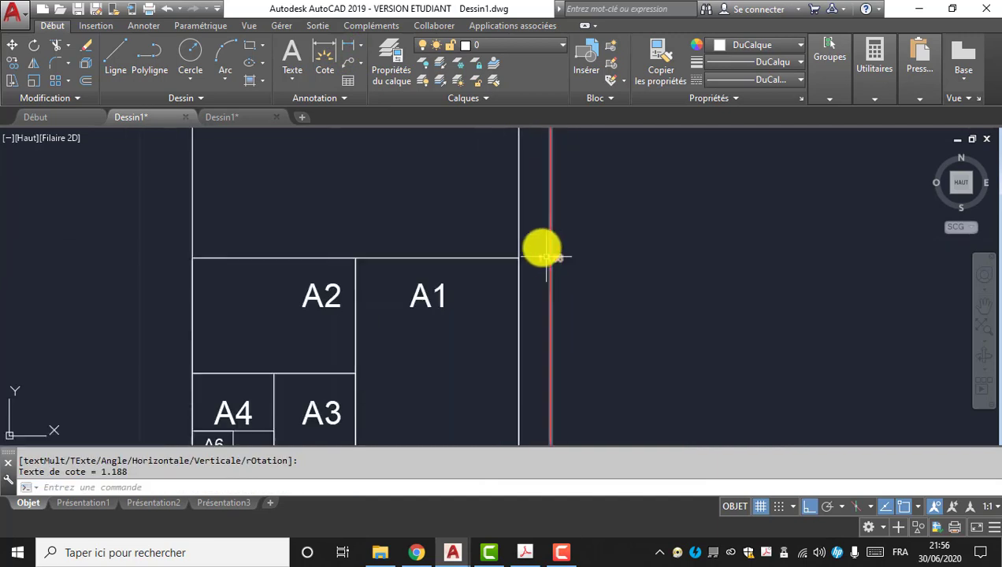
{"action": "scroll", "coordinate": [389, 210], "scroll_direction": "up", "scroll_amount": 7}
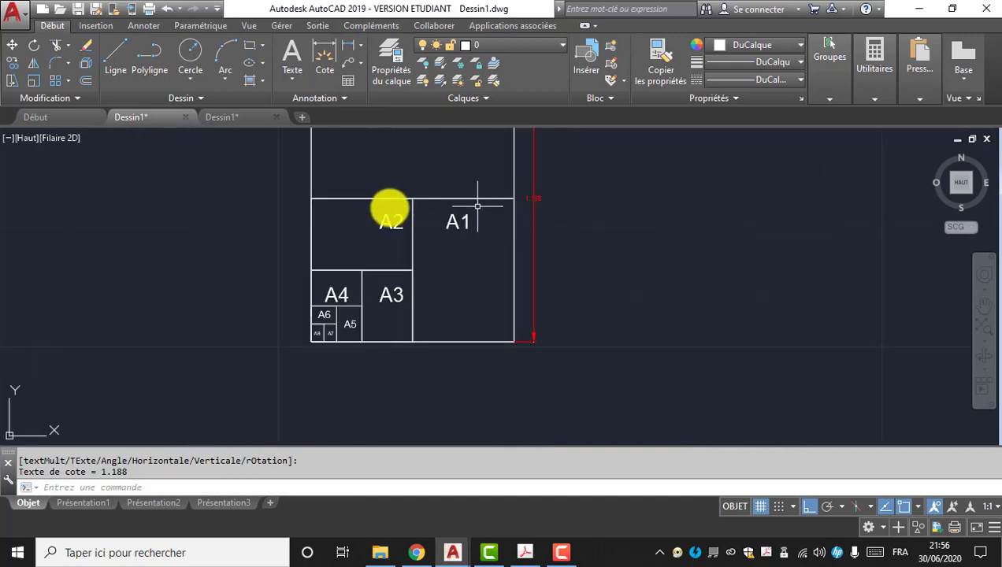
{"action": "left_click", "coordinate": [345, 45]}
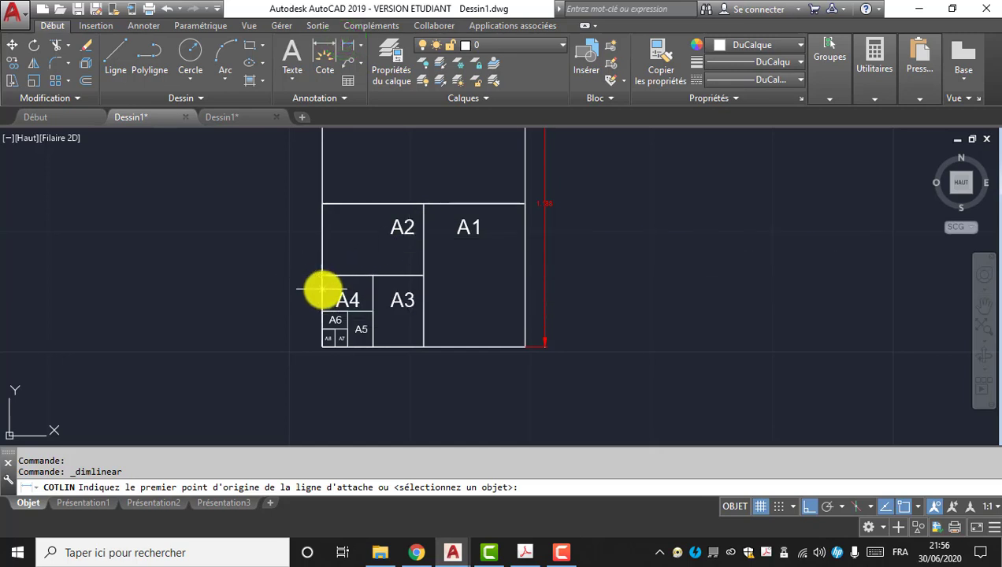
{"action": "scroll", "coordinate": [321, 361], "scroll_direction": "up", "scroll_amount": 2}
{"action": "middle_click_drag", "start_coordinate": [321, 361], "coordinate": [302, 322]}
{"action": "left_click", "coordinate": [299, 298]}
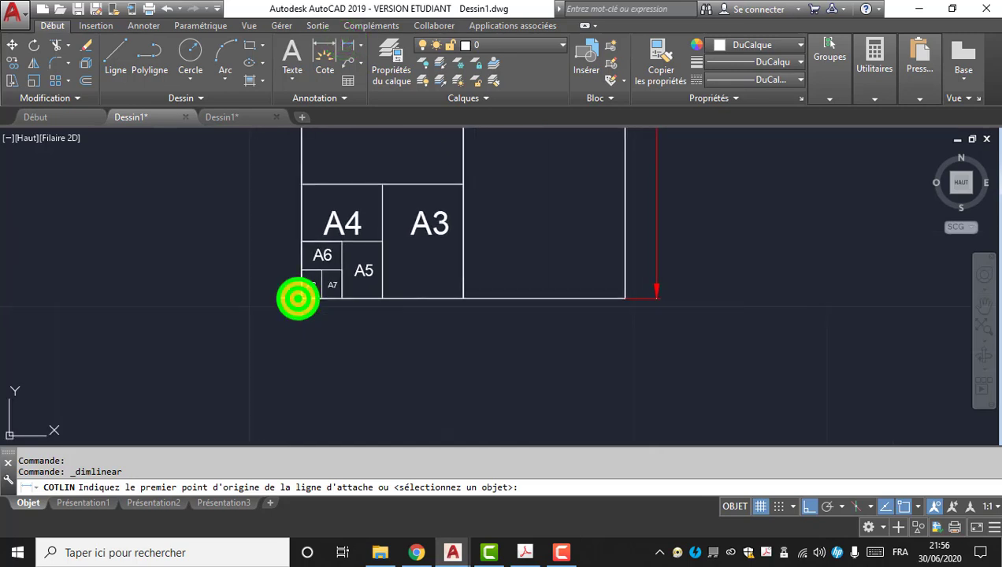
{"action": "left_click", "coordinate": [465, 297]}
{"action": "left_click", "coordinate": [468, 326]}
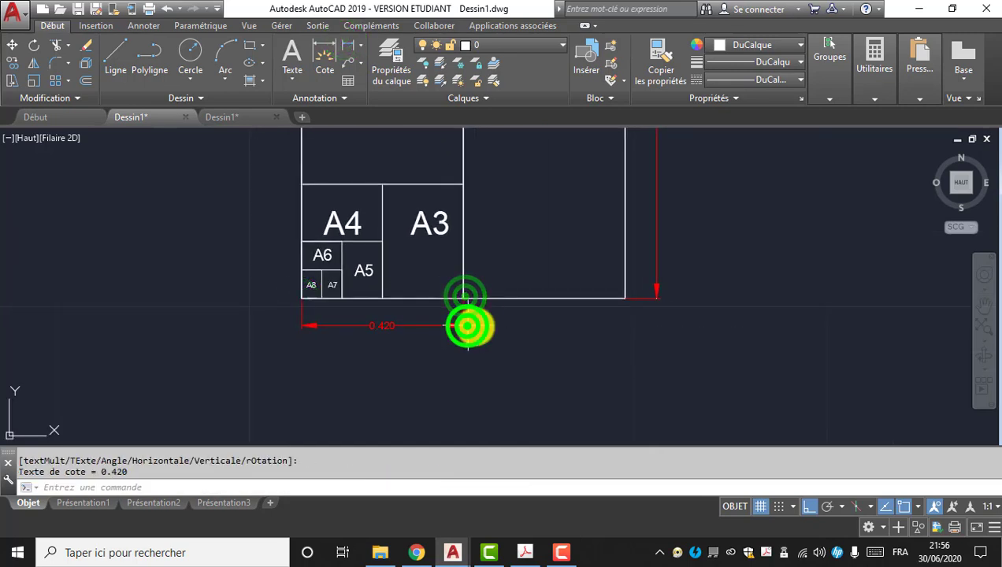
- Add a vertical linear dimension beside A4's left edge, from its top-left corner down to the bottom-left corner of A8
{"action": "middle_click_drag", "start_coordinate": [346, 219], "coordinate": [398, 207]}
{"action": "key", "text": "Return"}
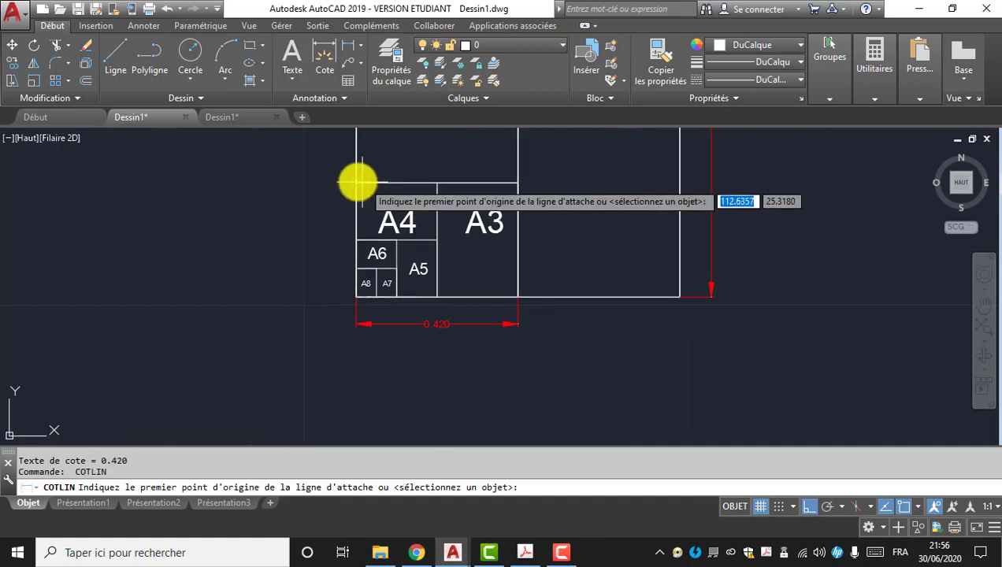
{"action": "left_click", "coordinate": [356, 182]}
{"action": "left_click", "coordinate": [352, 298]}
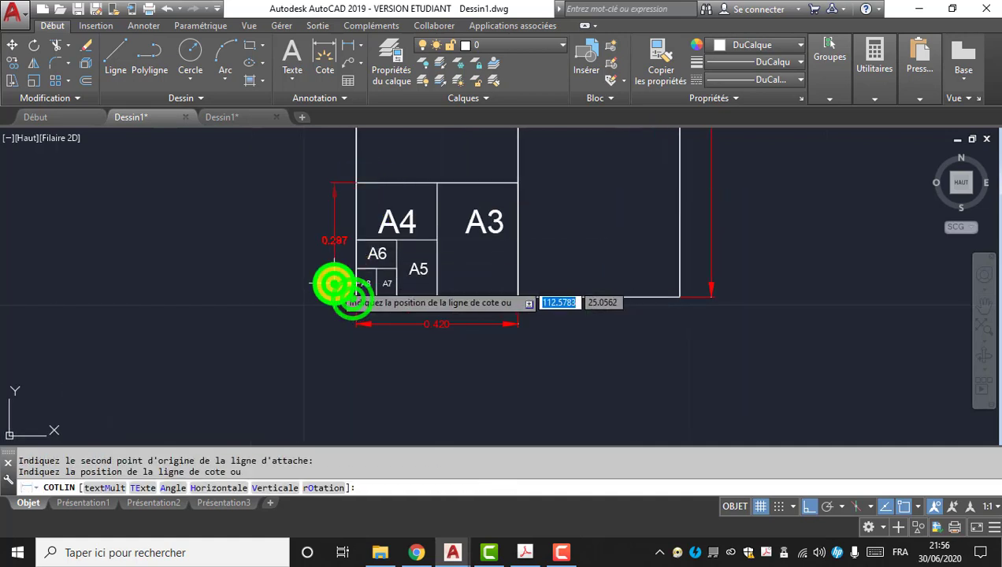
{"action": "left_click", "coordinate": [334, 288]}
- Dimension the width of the A4 format along the bottom edge, between the baseline and the A3 width dimension
{"action": "scroll", "coordinate": [341, 240], "scroll_direction": "up", "scroll_amount": 4}
{"action": "scroll", "coordinate": [535, 271], "scroll_direction": "down", "scroll_amount": 2}
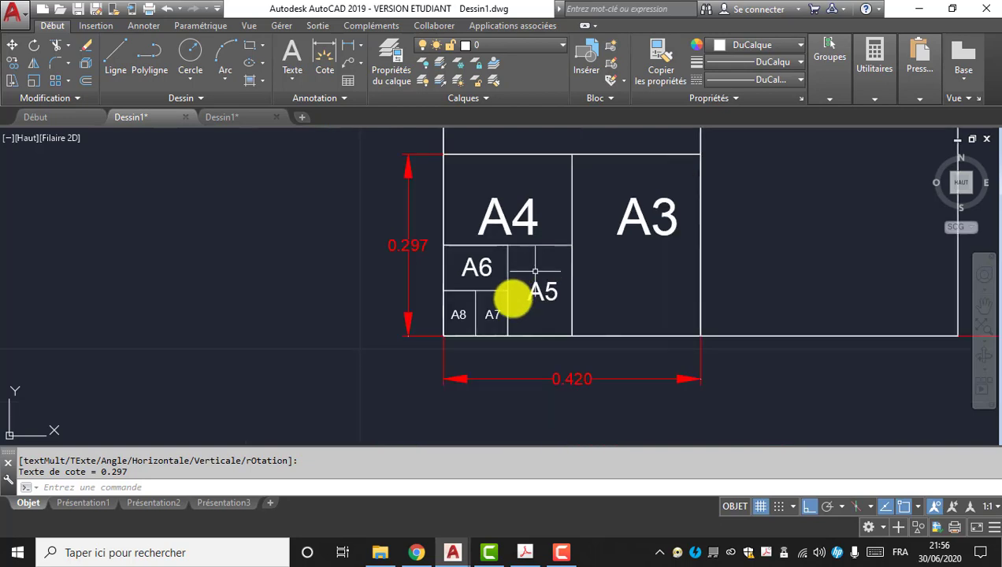
{"action": "middle_click_drag", "start_coordinate": [554, 213], "coordinate": [548, 282]}
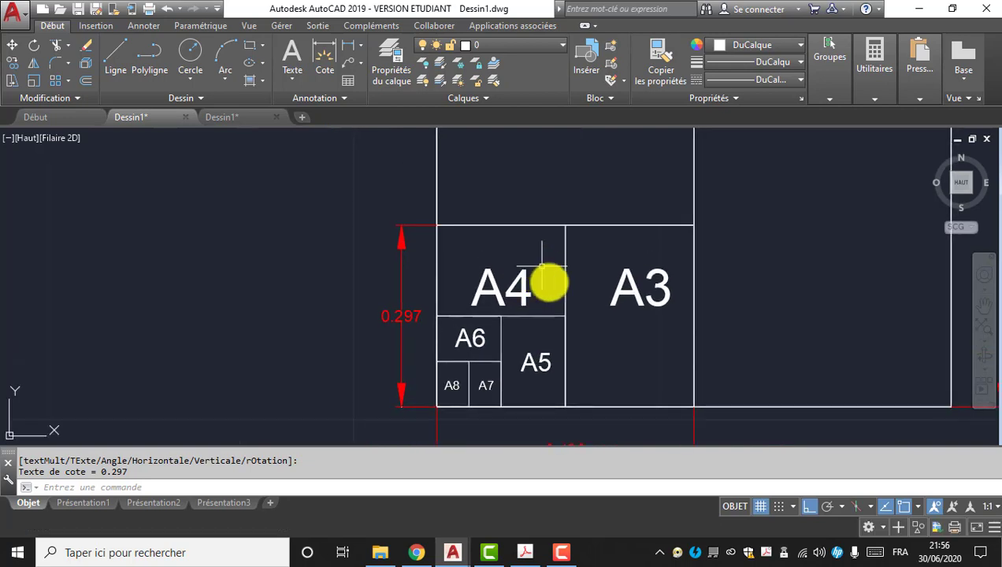
{"action": "middle_click_drag", "start_coordinate": [574, 356], "coordinate": [543, 269]}
{"action": "key", "text": "Return"}
{"action": "left_click", "coordinate": [535, 308]}
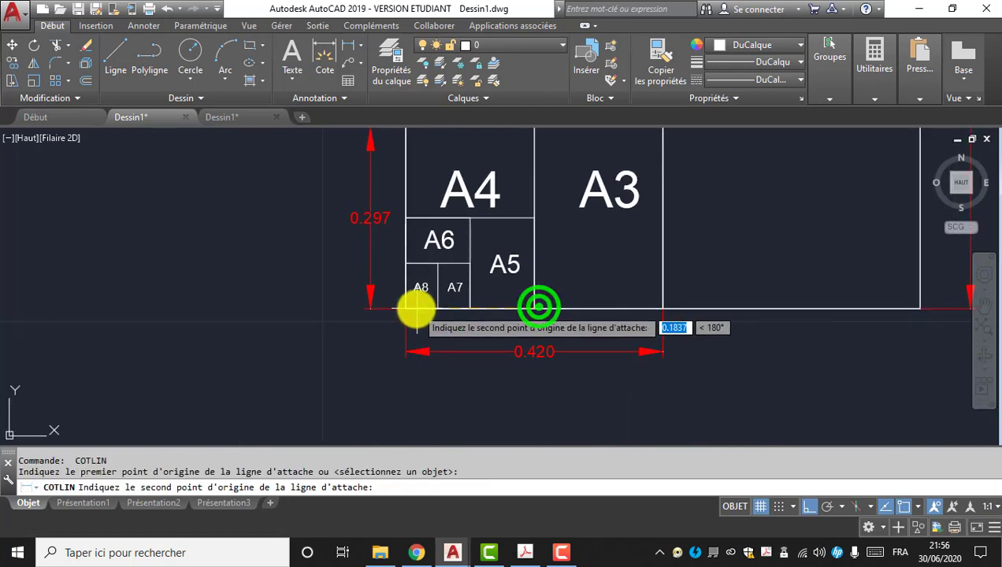
{"action": "left_click", "coordinate": [407, 309]}
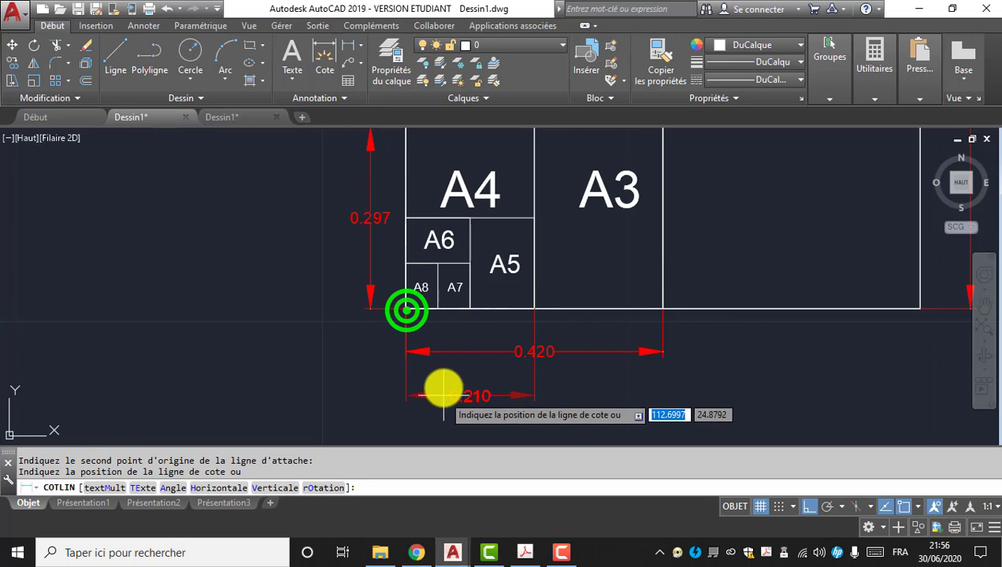
{"action": "left_click", "coordinate": [458, 334]}
- Erase the two horizontal dimensions stacked below the A4 and A3 formats
{"action": "scroll", "coordinate": [606, 363], "scroll_direction": "down", "scroll_amount": 2}
{"action": "middle_click_drag", "start_coordinate": [559, 331], "coordinate": [492, 370]}
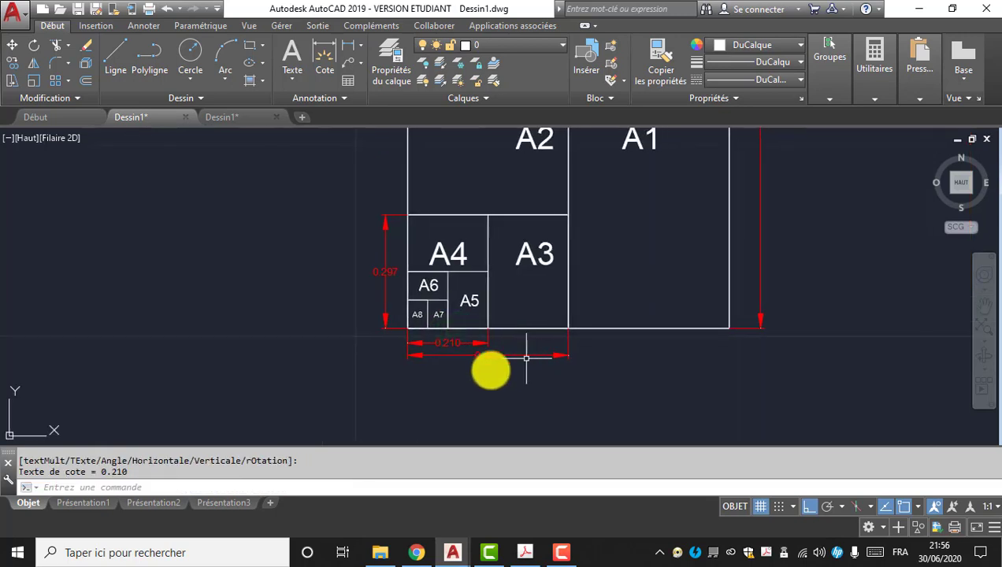
{"action": "scroll", "coordinate": [481, 370], "scroll_direction": "up", "scroll_amount": 2}
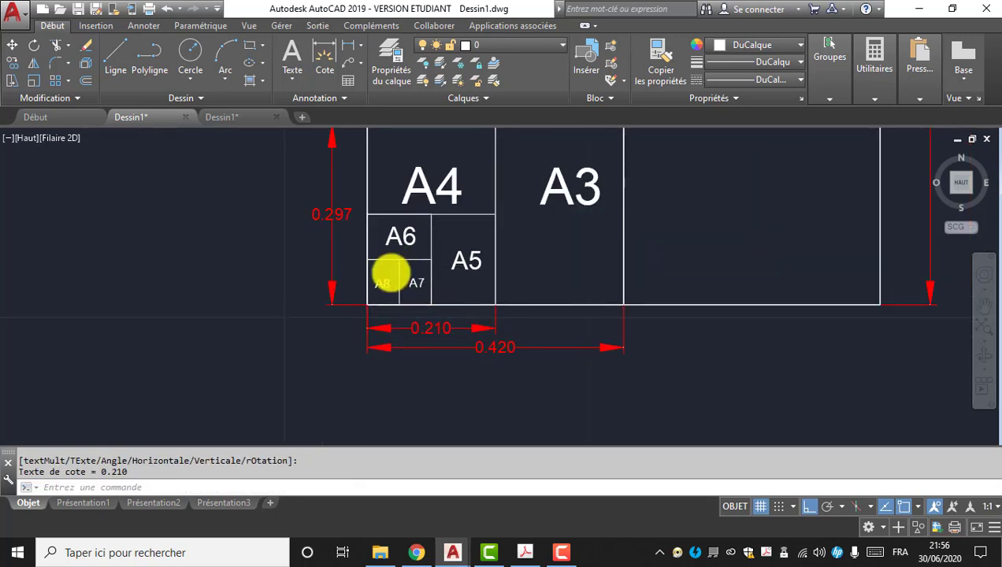
{"action": "scroll", "coordinate": [431, 312], "scroll_direction": "down", "scroll_amount": 2}
{"action": "mouse_move", "coordinate": [555, 237]}
{"action": "middle_mouse_down"}
{"action": "mouse_move", "coordinate": [528, 341]}
{"action": "mouse_move", "coordinate": [573, 363]}
{"action": "mouse_move", "coordinate": [560, 306]}
{"action": "middle_mouse_up"}
{"action": "middle_click_drag", "start_coordinate": [605, 391], "coordinate": [583, 337]}
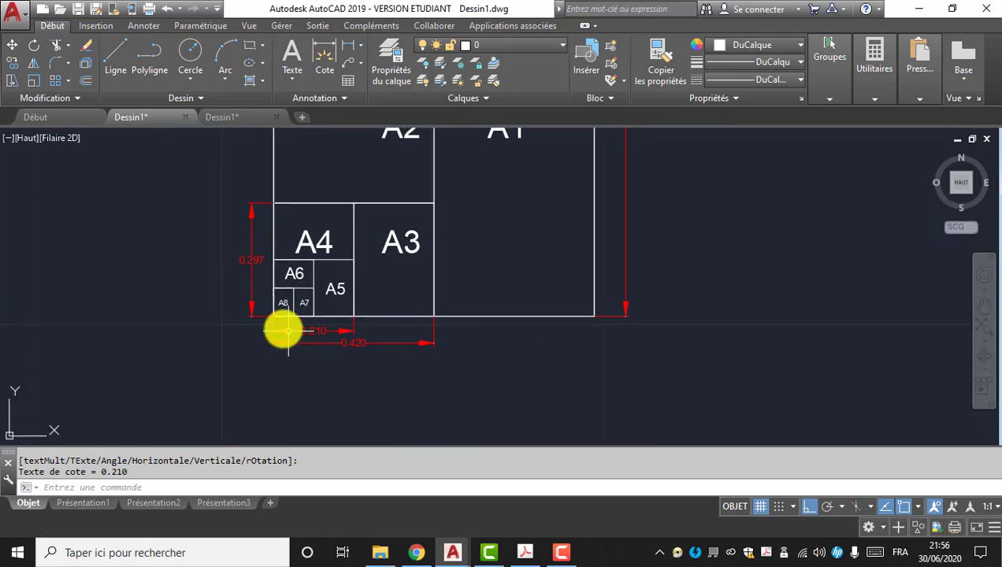
{"action": "scroll", "coordinate": [275, 318], "scroll_direction": "up", "scroll_amount": 2}
{"action": "key", "text": "Return"}
{"action": "key", "text": "Escape"}
{"action": "left_click", "coordinate": [467, 390]}
{"action": "left_click", "coordinate": [383, 344]}
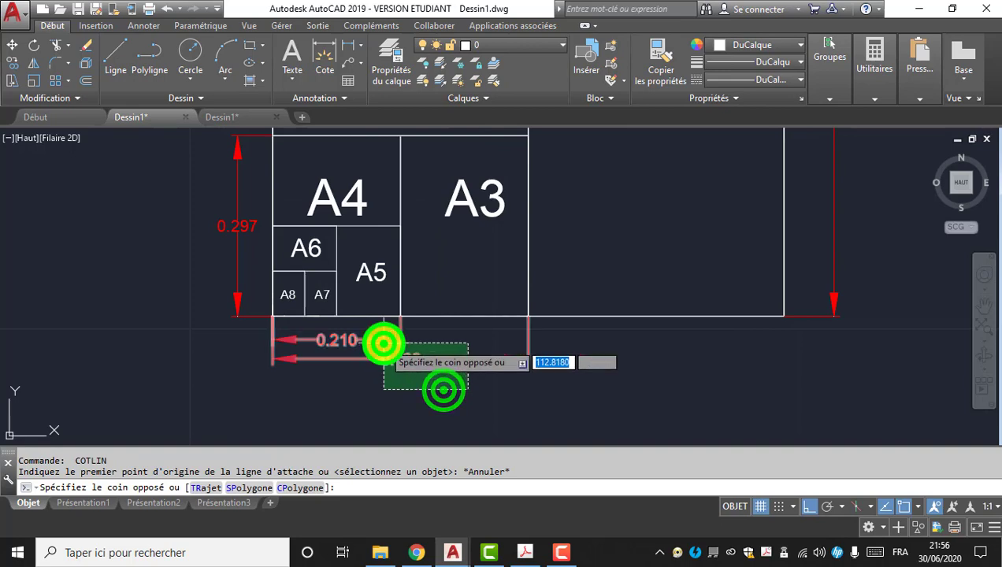
{"action": "key", "text": "Delete"}
- Add a horizontal linear dimension for the width of the A8 rectangle below its bottom edge
{"action": "middle_click_drag", "start_coordinate": [298, 351], "coordinate": [318, 294]}
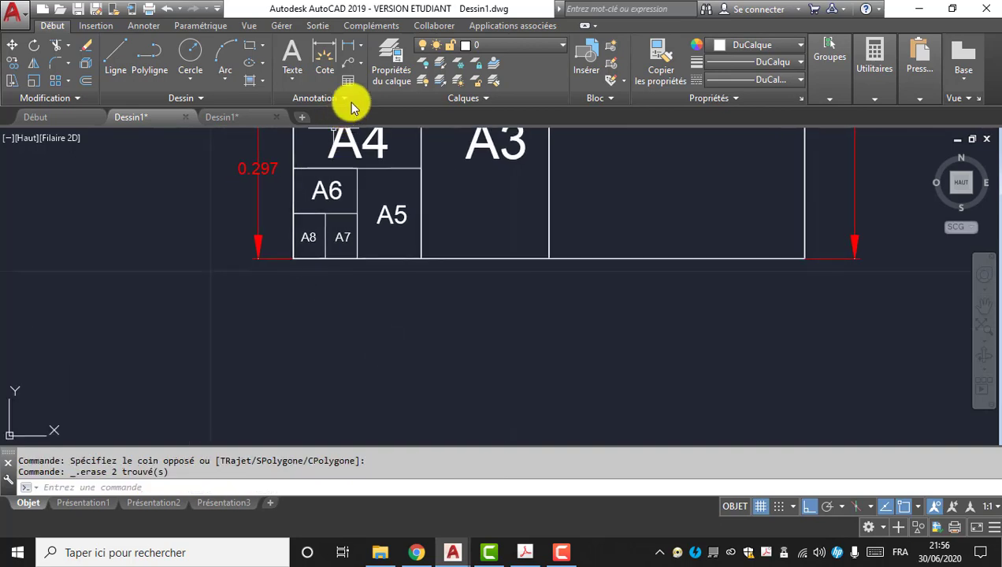
{"action": "left_click", "coordinate": [351, 48]}
{"action": "scroll", "coordinate": [319, 287], "scroll_direction": "up", "scroll_amount": 4}
{"action": "left_click", "coordinate": [248, 210]}
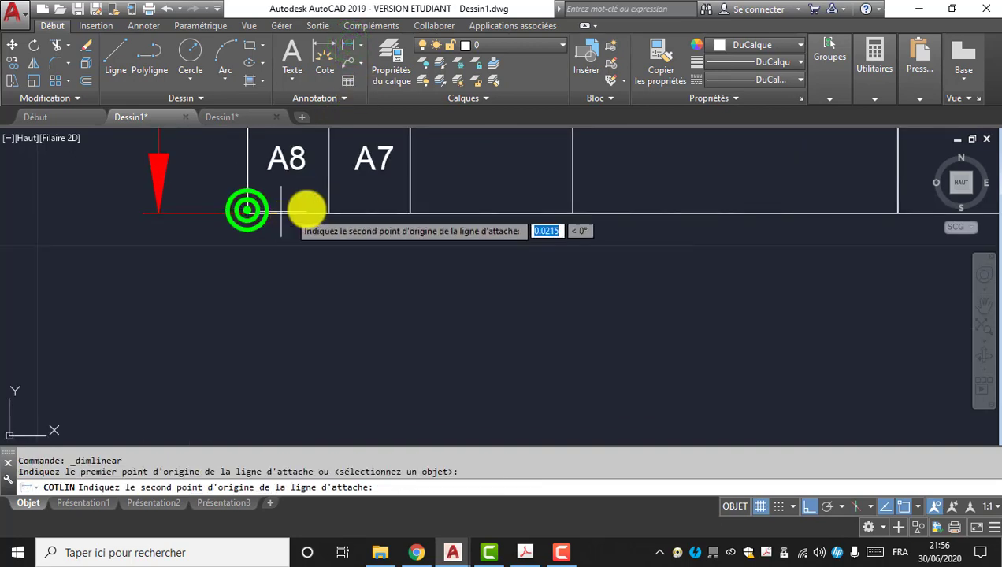
{"action": "left_click", "coordinate": [326, 209]}
{"action": "left_click", "coordinate": [319, 320]}
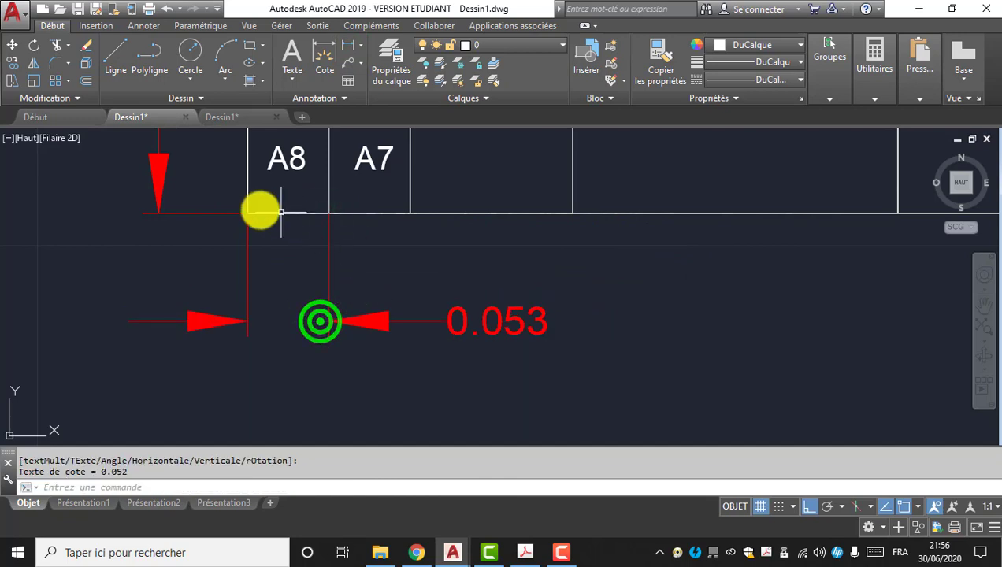
- Dimension the combined width of A8 and A7 from A8's lower-left corner, placed below the A8 width dimension
{"action": "key", "text": "Return"}
{"action": "left_click", "coordinate": [248, 212]}
{"action": "left_click", "coordinate": [408, 214]}
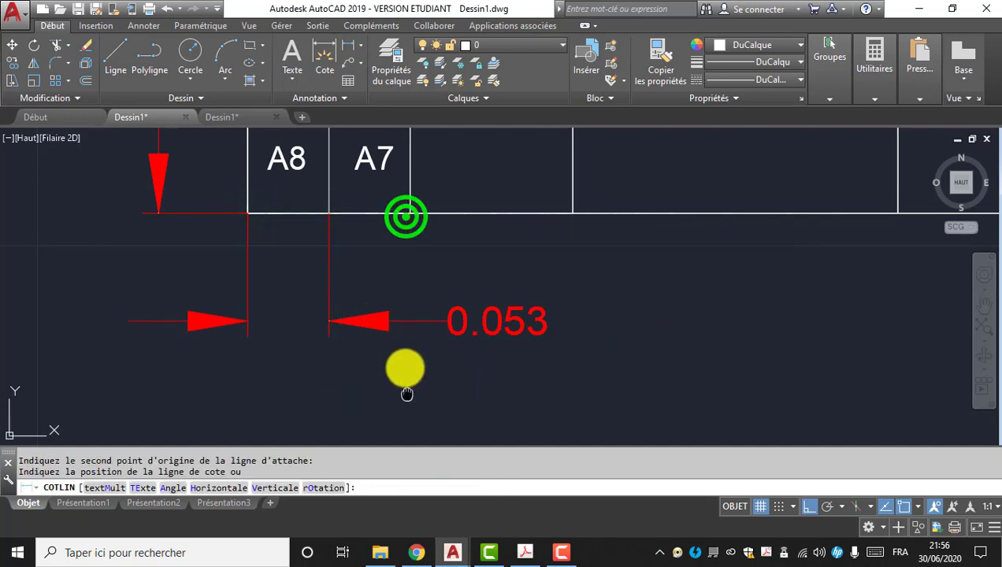
{"action": "middle_click_drag", "start_coordinate": [407, 394], "coordinate": [400, 335]}
{"action": "left_click", "coordinate": [398, 325]}
- Dimension the width from A8's lower-left corner to the right edge of A5, placed below the two shorter dimensions
{"action": "scroll", "coordinate": [376, 217], "scroll_direction": "down", "scroll_amount": 3}
{"action": "middle_click_drag", "start_coordinate": [375, 217], "coordinate": [308, 292]}
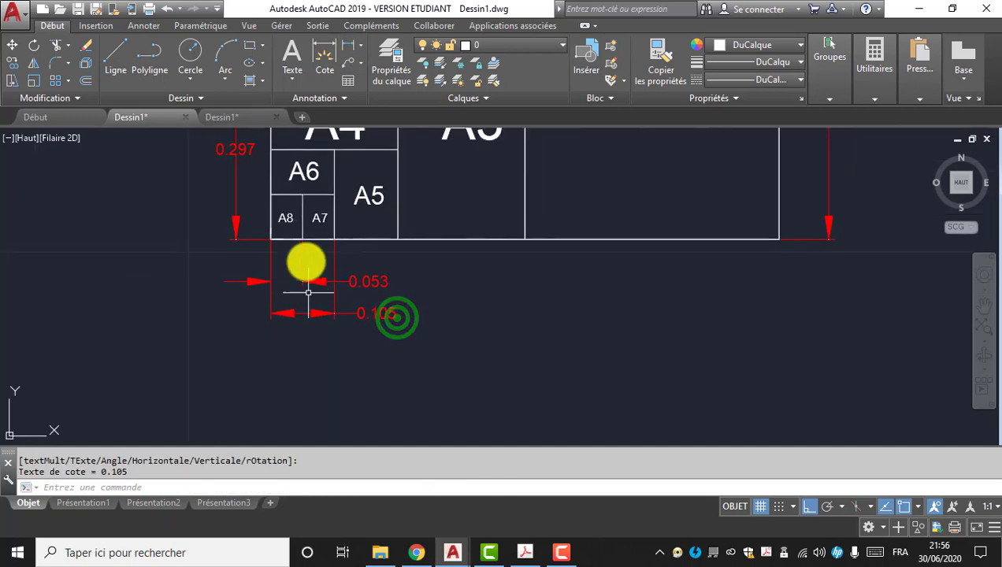
{"action": "key", "text": "Return"}
{"action": "left_click", "coordinate": [272, 237]}
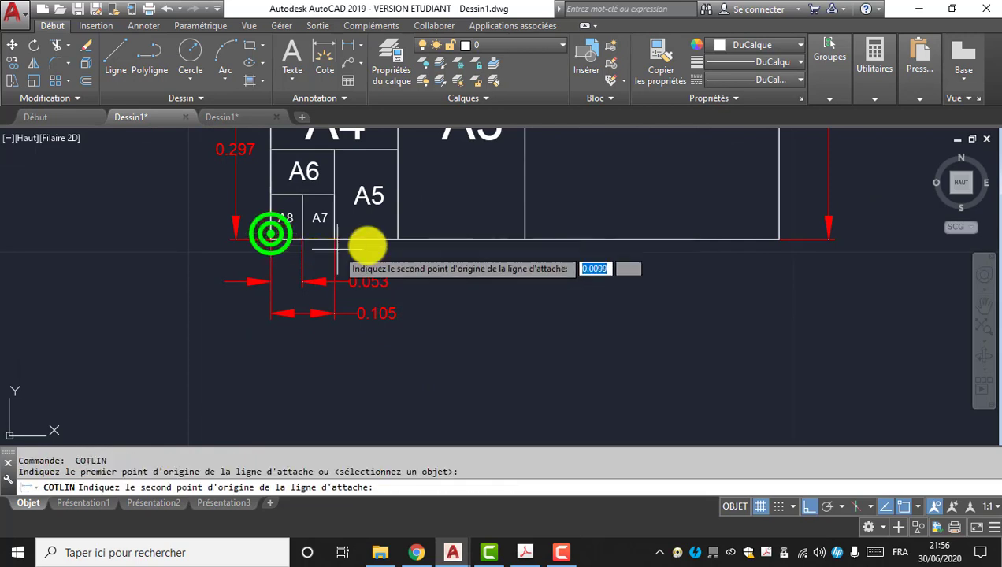
{"action": "left_click", "coordinate": [399, 237]}
{"action": "left_click", "coordinate": [394, 373]}
- Dimension the width from A8's lower-left corner to the right edge of A3, placed below the A5 dimension
{"action": "key", "text": "Return"}
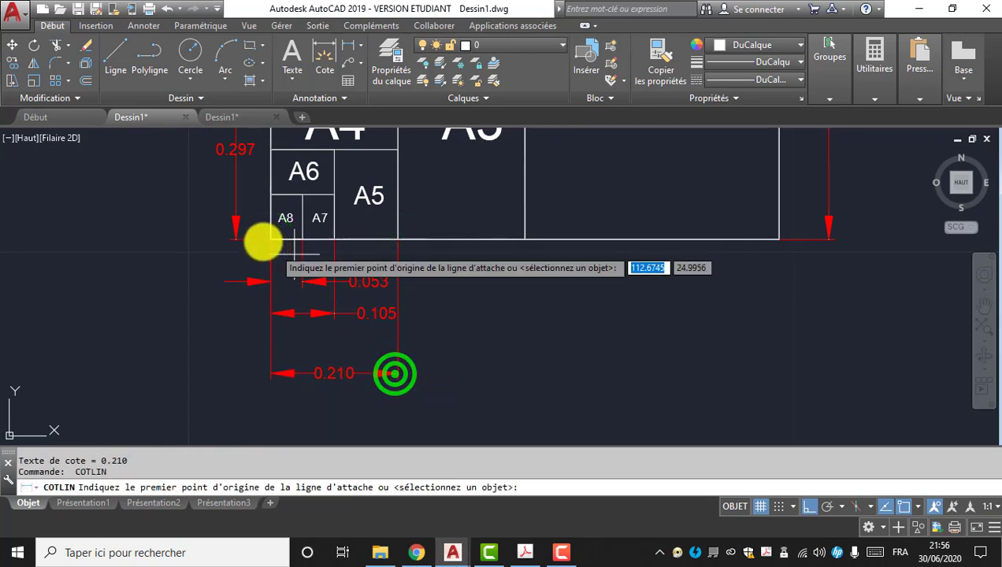
{"action": "left_click", "coordinate": [270, 239]}
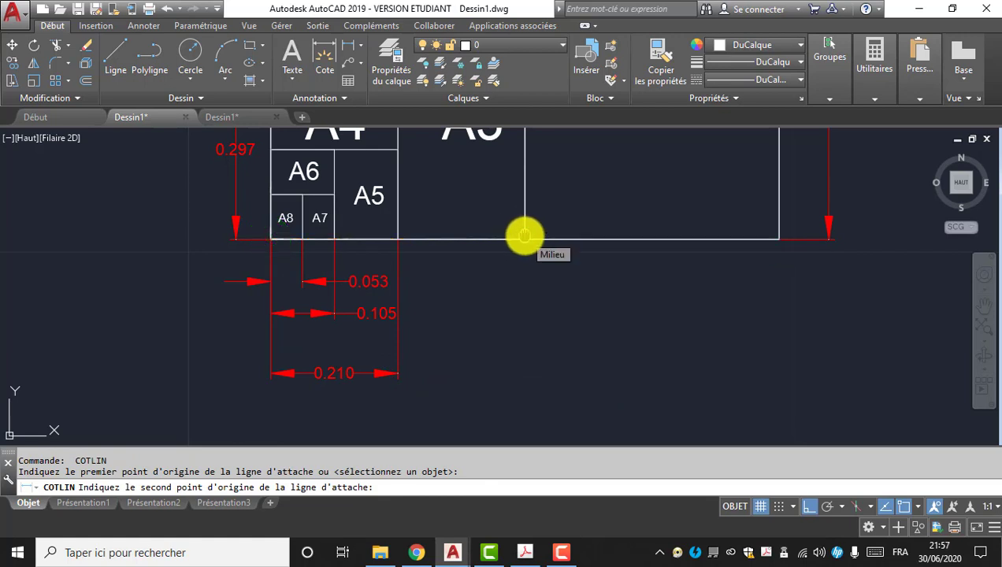
{"action": "middle_click_drag", "start_coordinate": [525, 235], "coordinate": [527, 268]}
{"action": "left_click", "coordinate": [528, 270]}
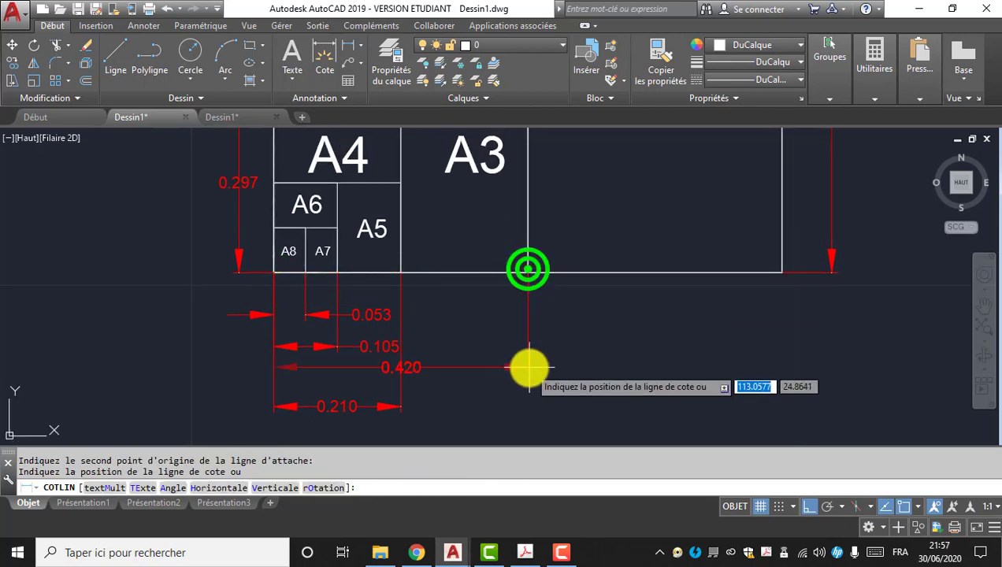
{"action": "middle_click_drag", "start_coordinate": [528, 365], "coordinate": [519, 281]}
{"action": "left_click", "coordinate": [517, 372]}
{"action": "key", "text": "Return"}
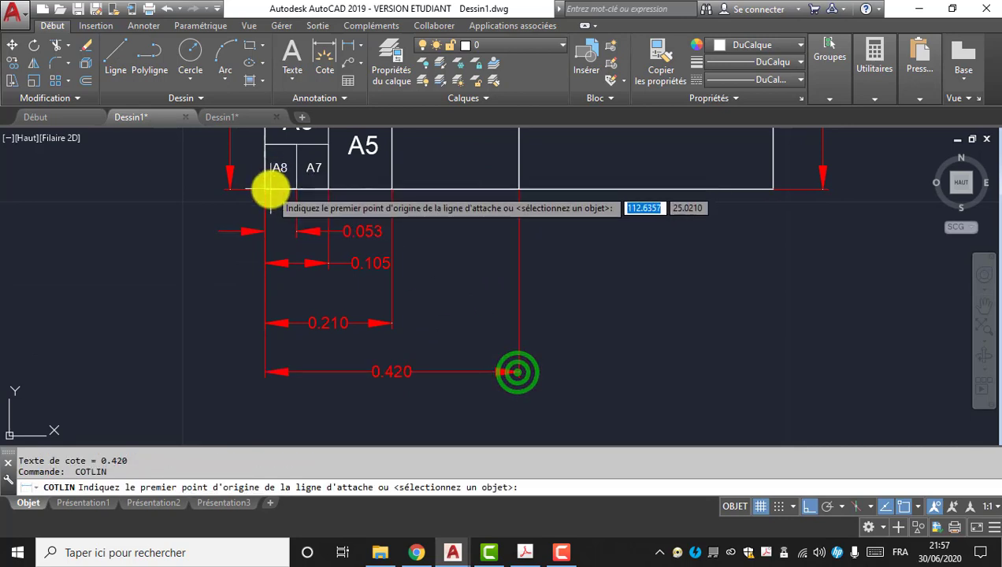
{"action": "left_click", "coordinate": [268, 189]}
{"action": "key", "text": "Escape"}
{"action": "key", "text": "Return"}
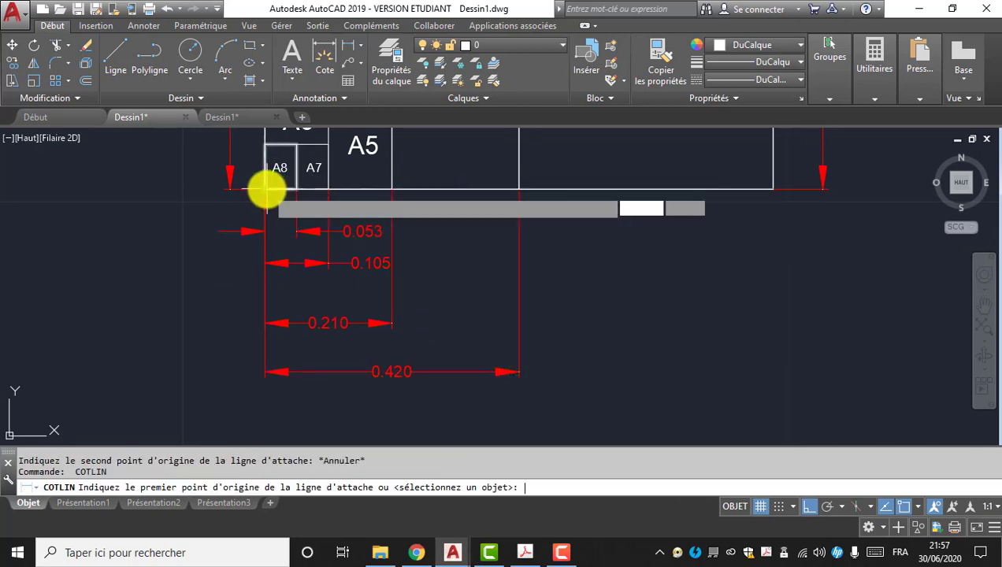
{"action": "left_click", "coordinate": [266, 189]}
{"action": "scroll", "coordinate": [265, 189], "scroll_direction": "up", "scroll_amount": 2}
{"action": "scroll", "coordinate": [266, 190], "scroll_direction": "up", "scroll_amount": 3}
{"action": "key", "text": "Escape"}
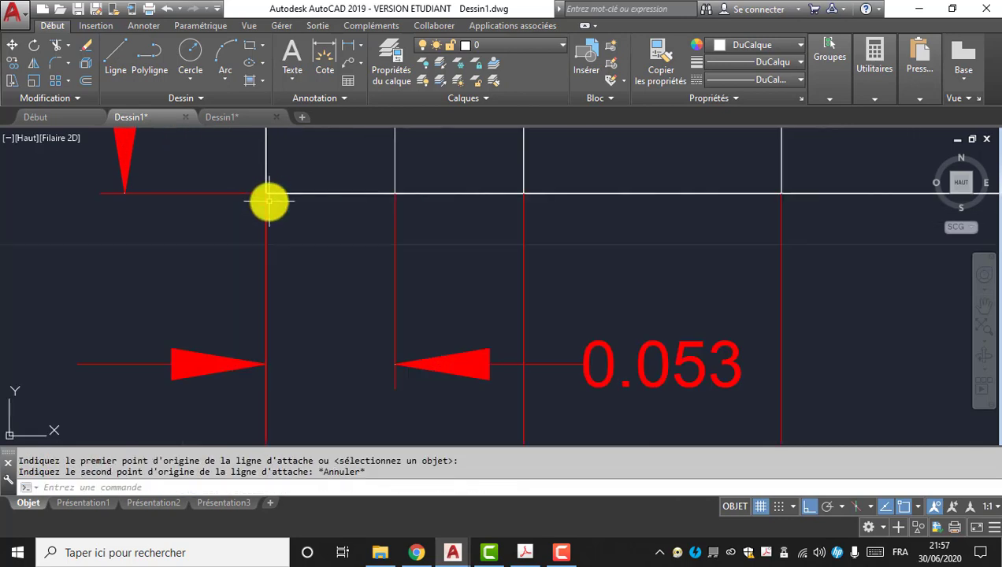
- Dimension the full width from A8's lower-left corner to the right edge of A1, placed below the A3 dimension
{"action": "key", "text": "Return"}
{"action": "left_click", "coordinate": [264, 197]}
{"action": "scroll", "coordinate": [336, 228], "scroll_direction": "down", "scroll_amount": 3}
{"action": "scroll", "coordinate": [339, 272], "scroll_direction": "down", "scroll_amount": 3}
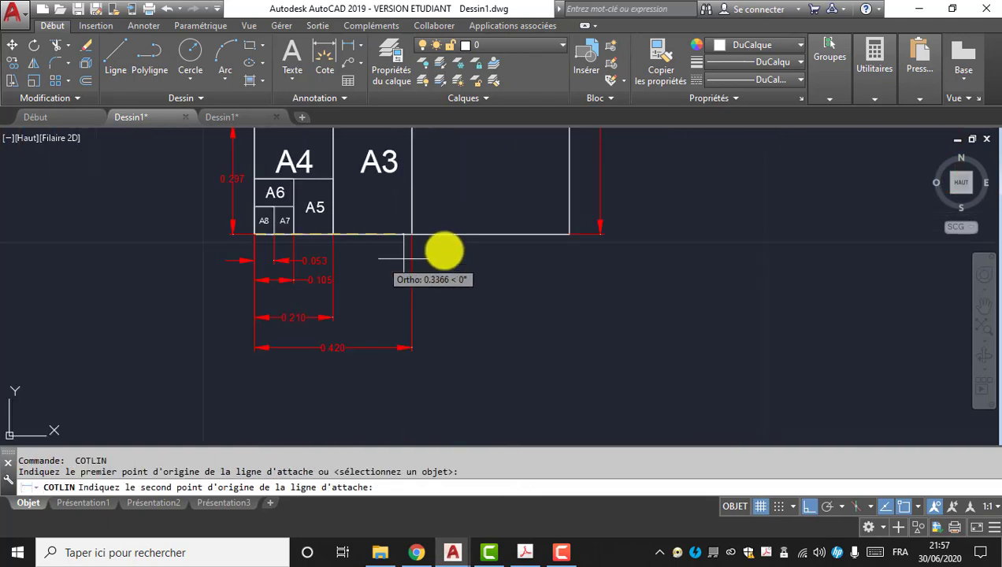
{"action": "left_click", "coordinate": [565, 233]}
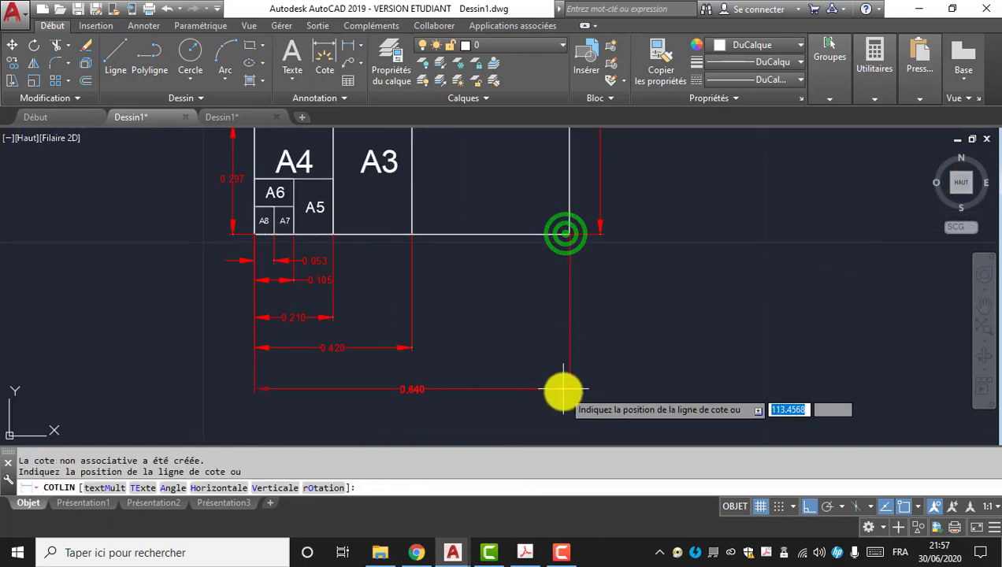
{"action": "left_click", "coordinate": [565, 392]}
- Delete the vertical height dimension beside the A4 rectangle
{"action": "mouse_move", "coordinate": [494, 210]}
{"action": "middle_mouse_down"}
{"action": "mouse_move", "coordinate": [477, 249]}
{"action": "mouse_move", "coordinate": [544, 297]}
{"action": "middle_mouse_up"}
{"action": "scroll", "coordinate": [488, 235], "scroll_direction": "down", "scroll_amount": 2}
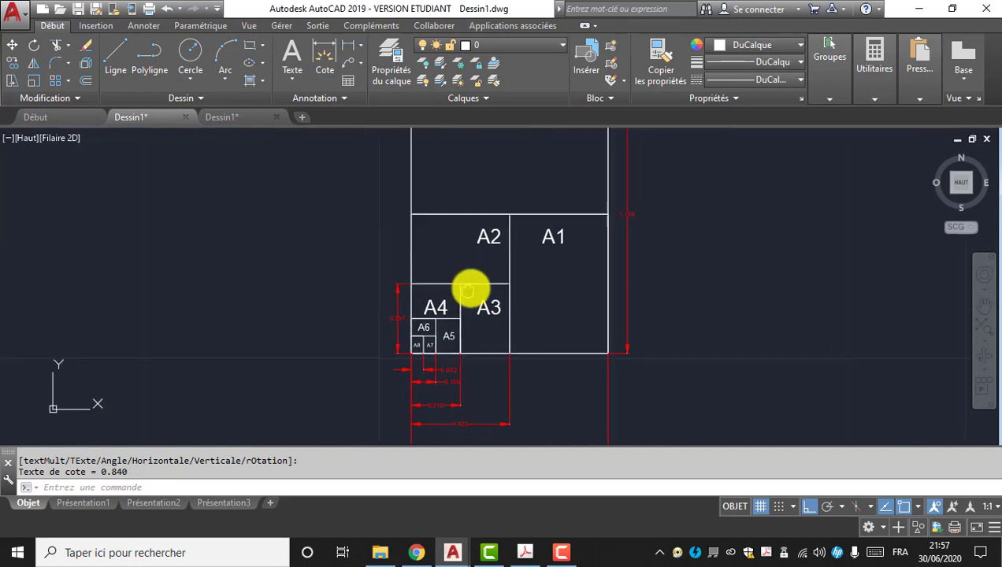
{"action": "scroll", "coordinate": [473, 323], "scroll_direction": "up", "scroll_amount": 6}
{"action": "left_click", "coordinate": [432, 264]}
{"action": "left_click", "coordinate": [364, 253]}
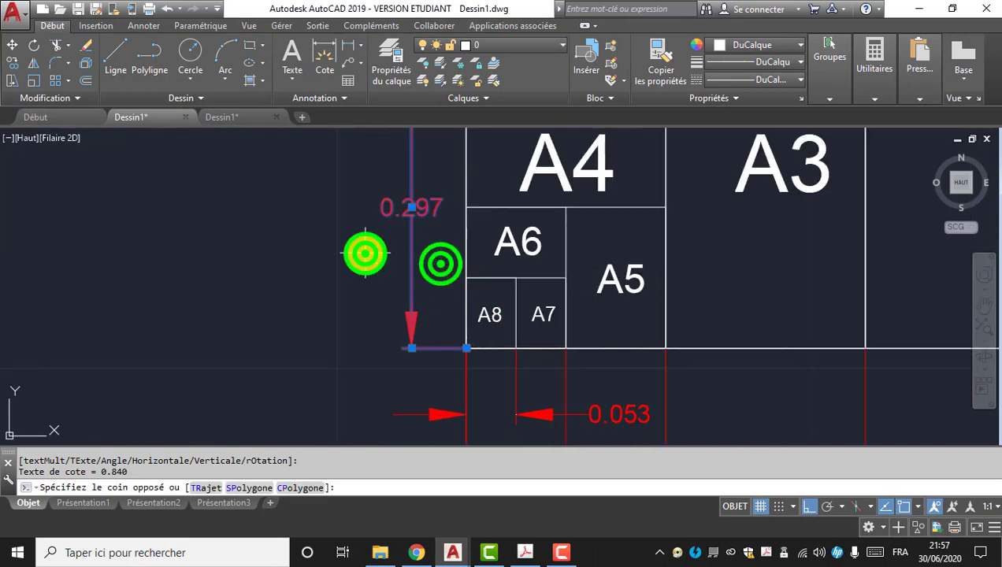
{"action": "key", "text": "Delete"}
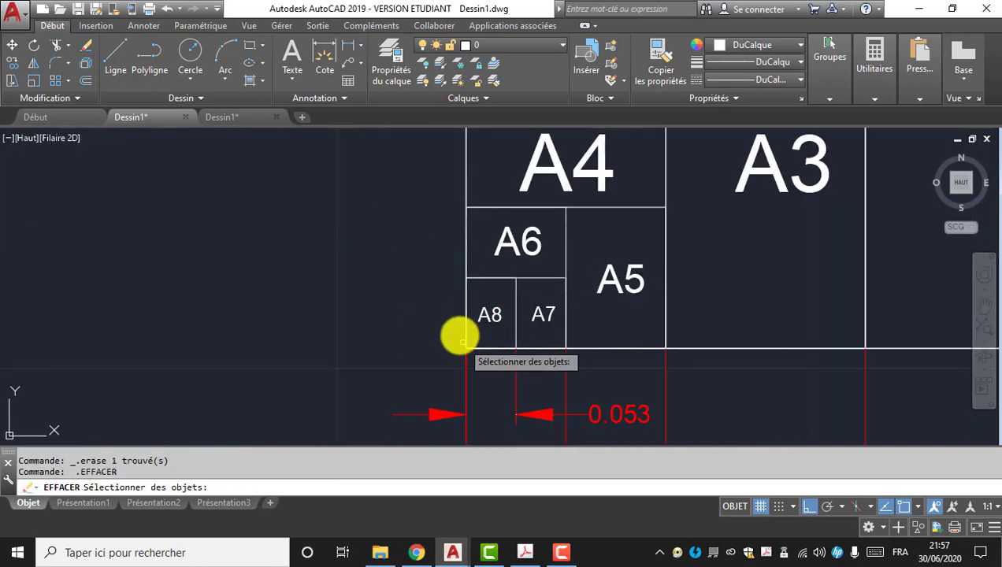
{"action": "key", "text": "Escape"}
- Add a vertical linear dimension for the height of the A8 rectangle, placed to the left of it
{"action": "left_click", "coordinate": [342, 41]}
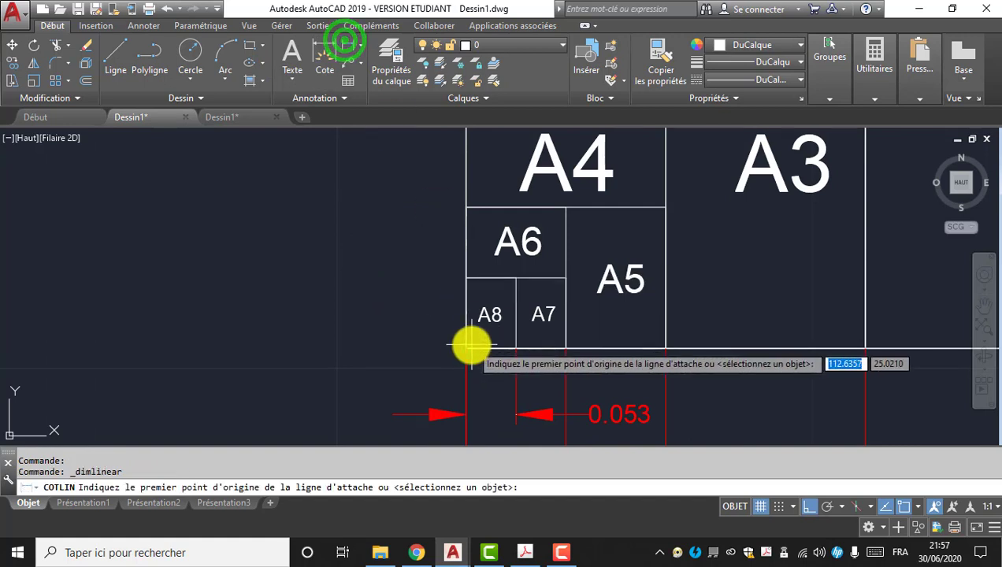
{"action": "left_click", "coordinate": [465, 347]}
{"action": "left_click", "coordinate": [467, 280]}
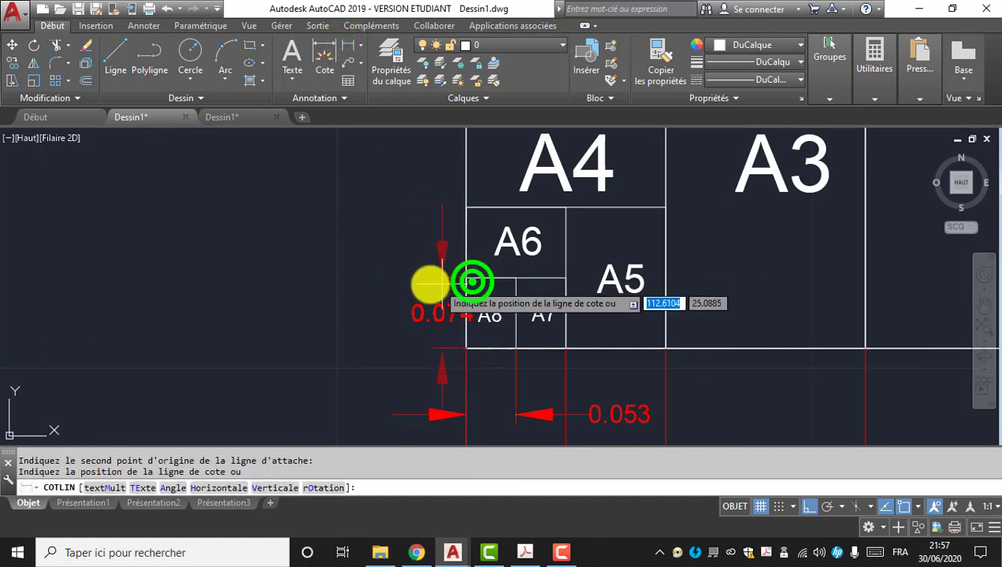
{"action": "left_click", "coordinate": [398, 284]}
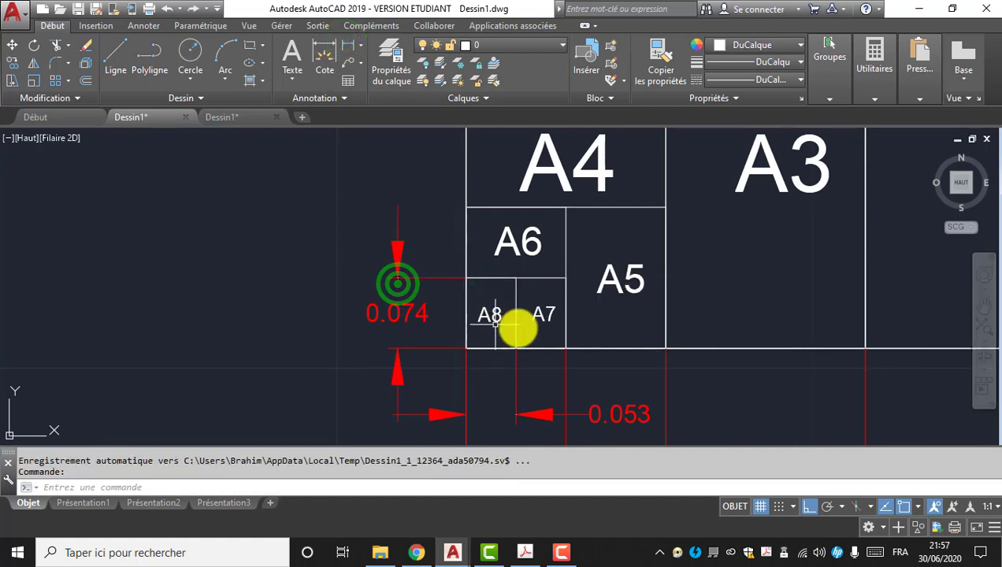
- Dimension the height from A8's lower-left corner to the top of A6, placed outside the A8 height dimension
{"action": "key", "text": "Return"}
{"action": "left_click", "coordinate": [464, 348]}
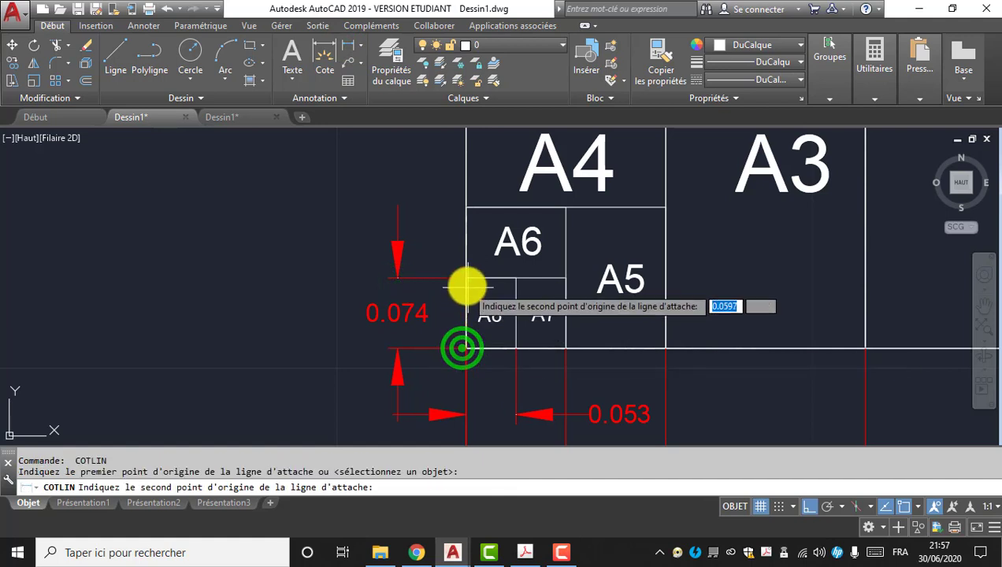
{"action": "left_click", "coordinate": [468, 207]}
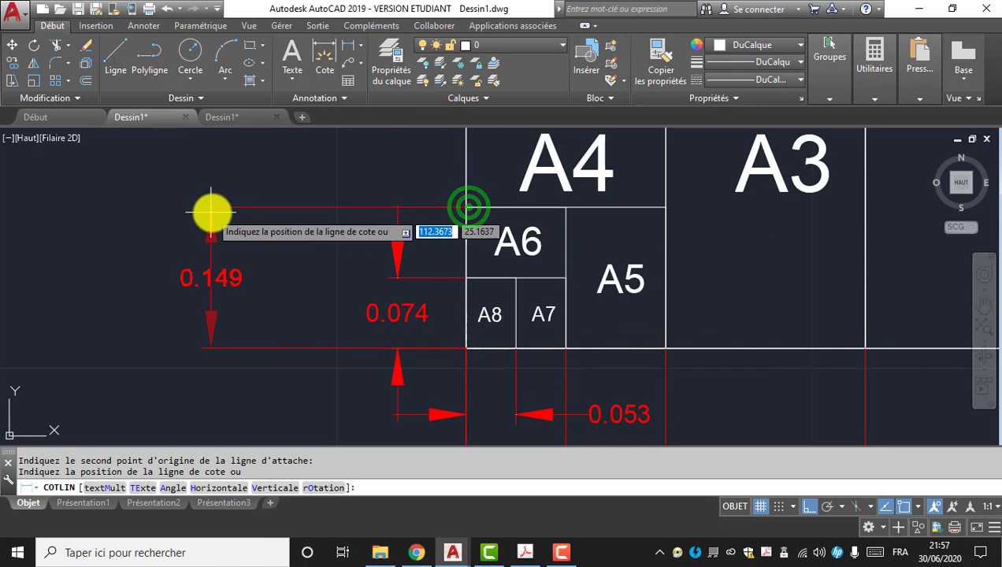
{"action": "left_click", "coordinate": [214, 211]}
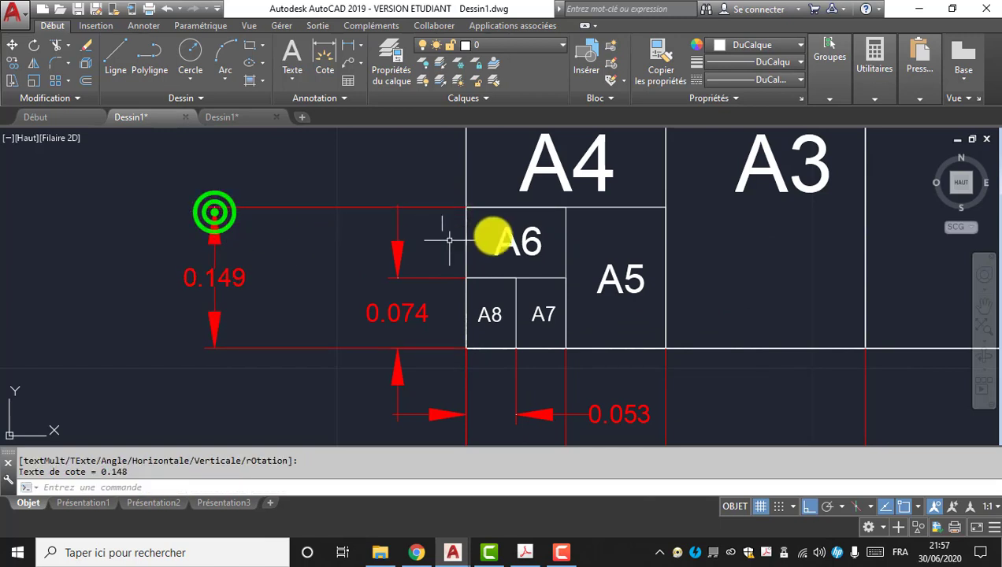
- Dimension the height from A8's lower-left corner to the top of A4, placed just outside the A6 height dimension
{"action": "key", "text": "Return"}
{"action": "left_click", "coordinate": [465, 352]}
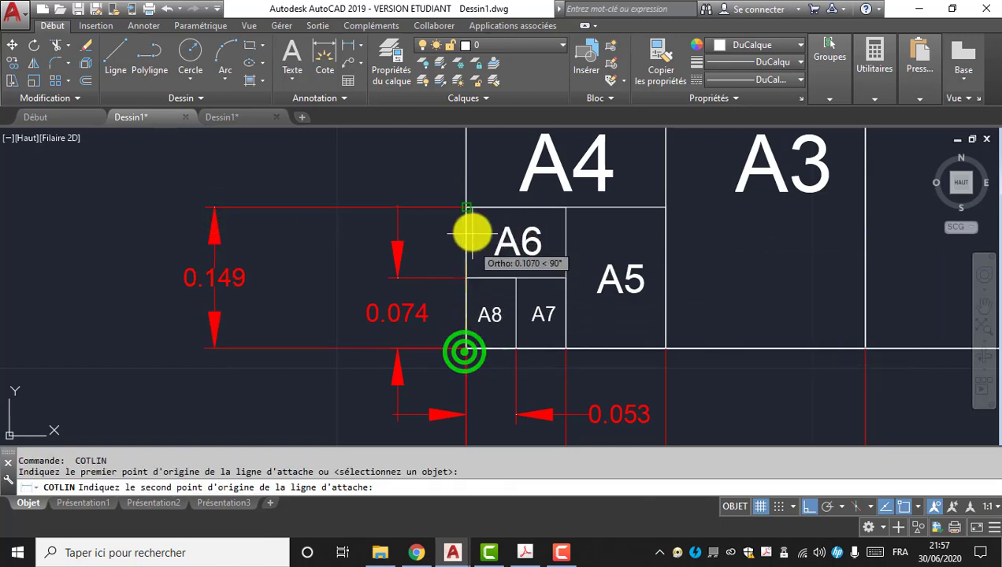
{"action": "middle_click_drag", "start_coordinate": [470, 230], "coordinate": [469, 309]}
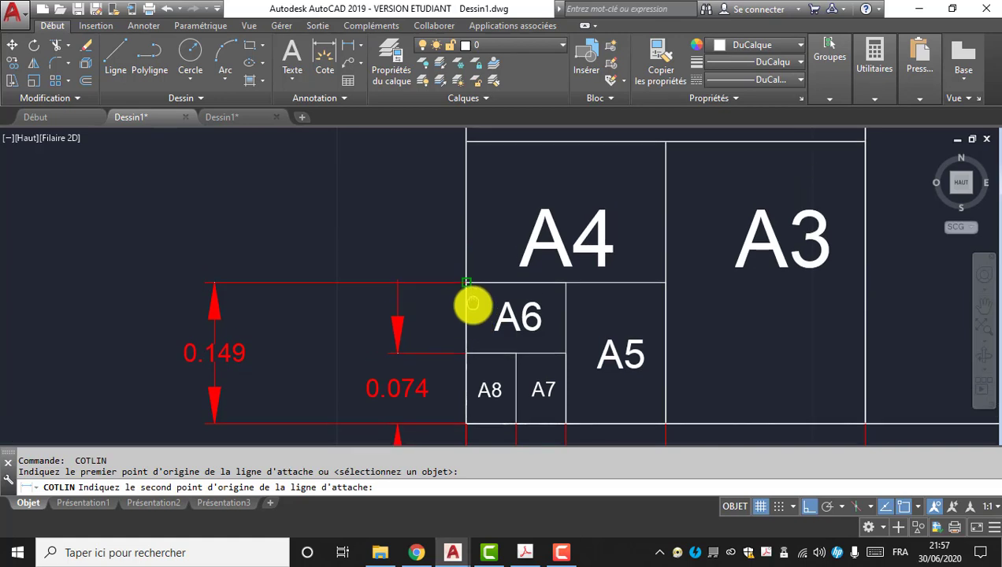
{"action": "left_click", "coordinate": [467, 149]}
{"action": "left_click", "coordinate": [203, 200]}
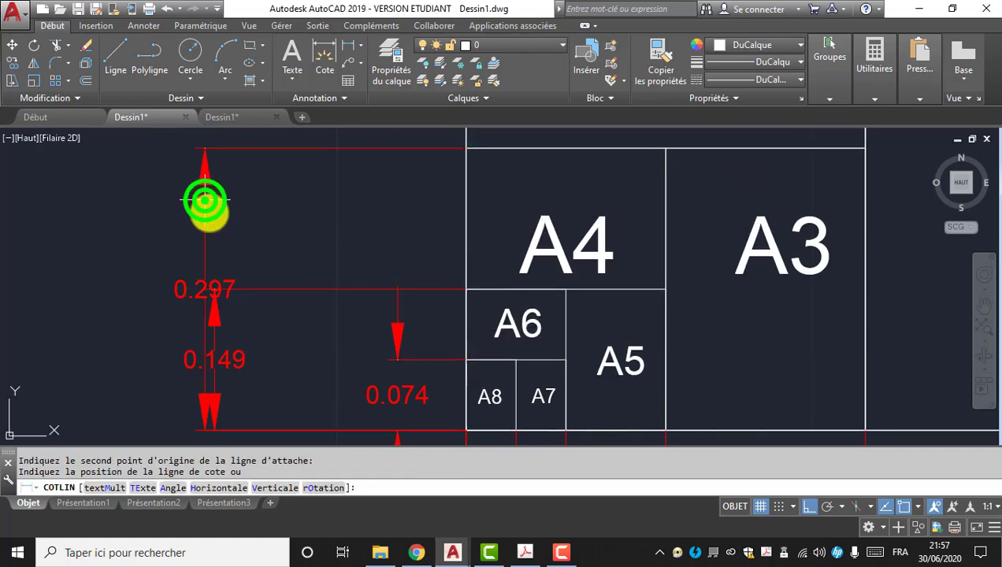
- Move the A6 height dimension line closer to the rectangles, between the A8 and A4 height dimensions
{"action": "left_click", "coordinate": [235, 367]}
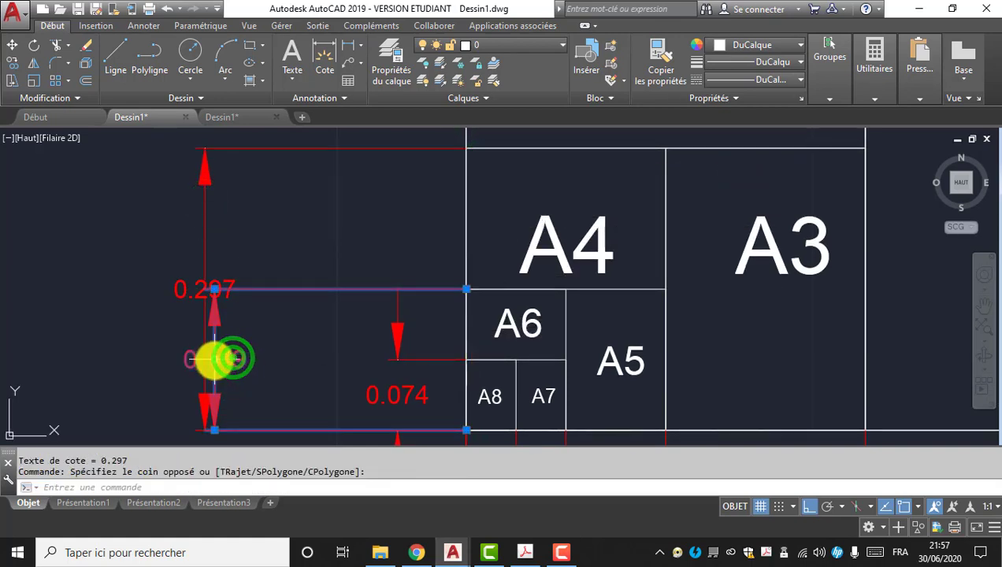
{"action": "left_click", "coordinate": [214, 359]}
{"action": "left_click", "coordinate": [291, 362]}
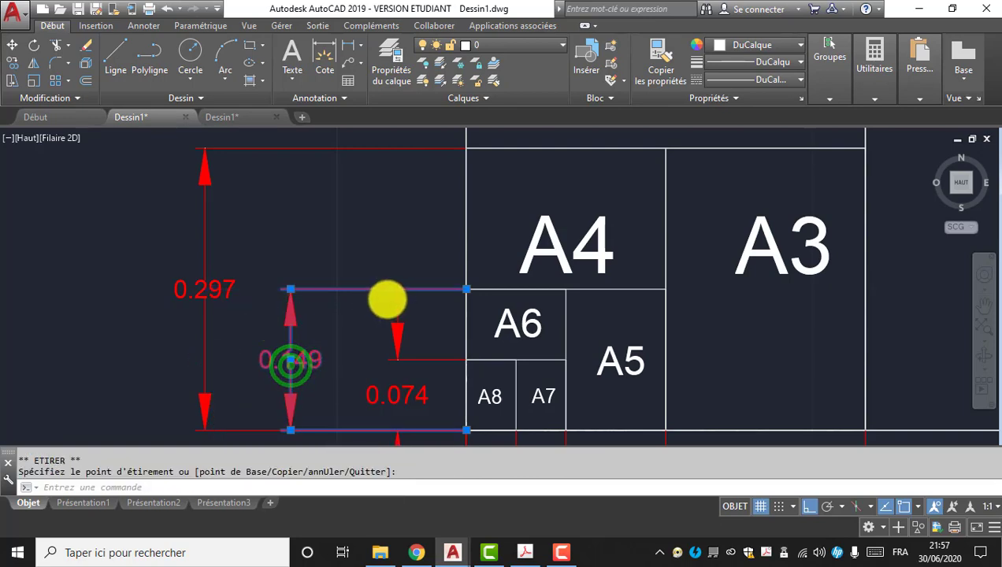
{"action": "scroll", "coordinate": [386, 299], "scroll_direction": "down", "scroll_amount": 4}
{"action": "key", "text": "Escape"}
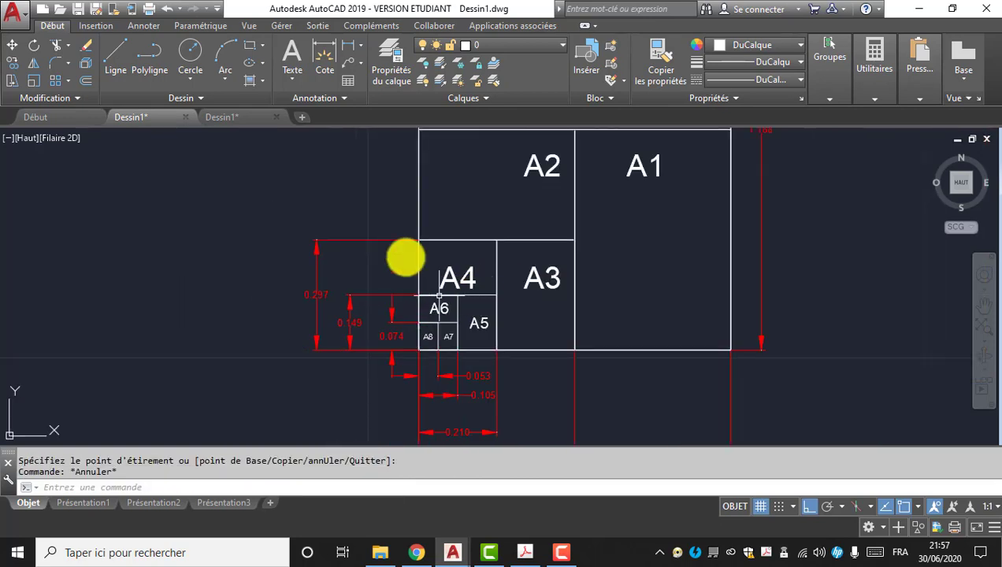
- Dimension the height from A8's lower-left corner to the top of A2, placed outside the A4 height dimension
{"action": "left_click", "coordinate": [347, 47]}
{"action": "left_click", "coordinate": [411, 352]}
{"action": "middle_click_drag", "start_coordinate": [447, 237], "coordinate": [449, 292]}
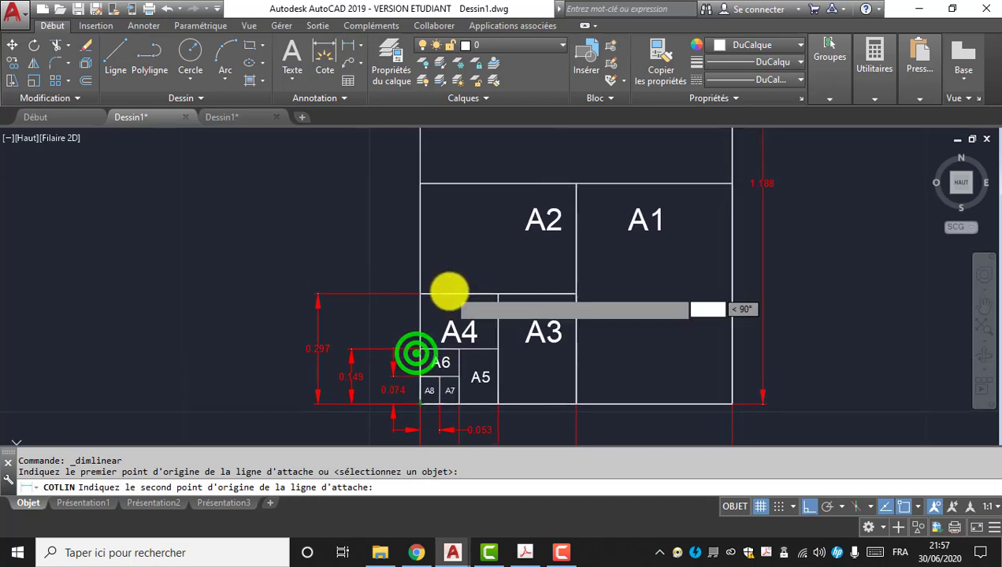
{"action": "left_click", "coordinate": [419, 185]}
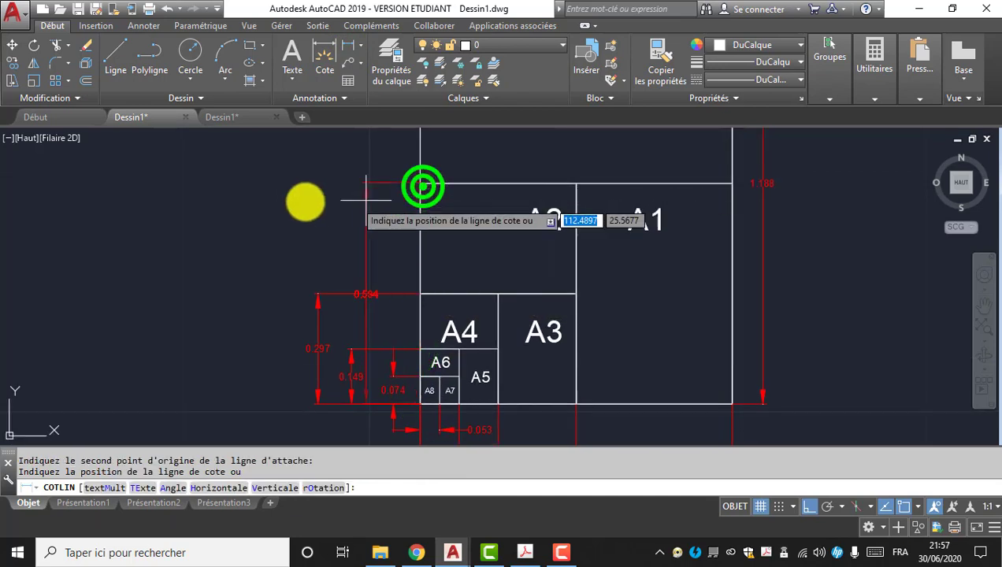
{"action": "left_click", "coordinate": [282, 202]}
- Dimension the full height from A8's lower-left corner to A0's top-left corner, placed outside the A2 height dimension
{"action": "key", "text": "Return"}
{"action": "left_click", "coordinate": [420, 404]}
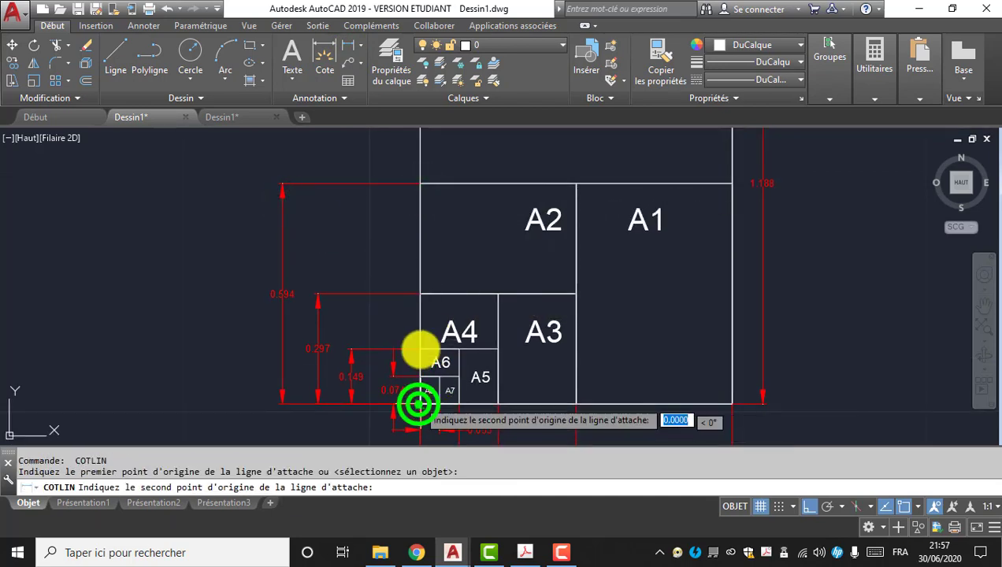
{"action": "scroll", "coordinate": [430, 268], "scroll_direction": "down", "scroll_amount": 4}
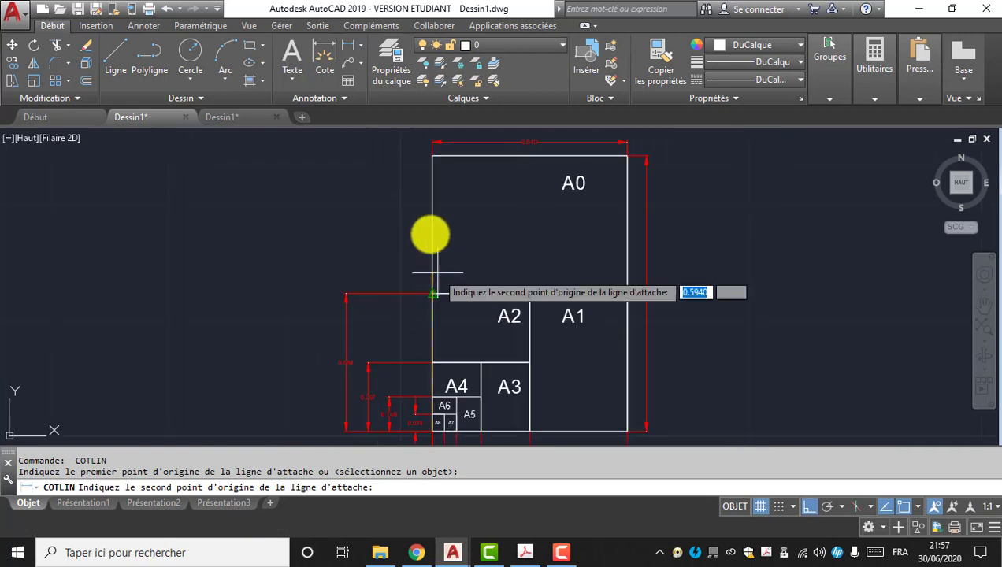
{"action": "middle_click_drag", "start_coordinate": [427, 185], "coordinate": [441, 233]}
{"action": "left_click", "coordinate": [445, 206]}
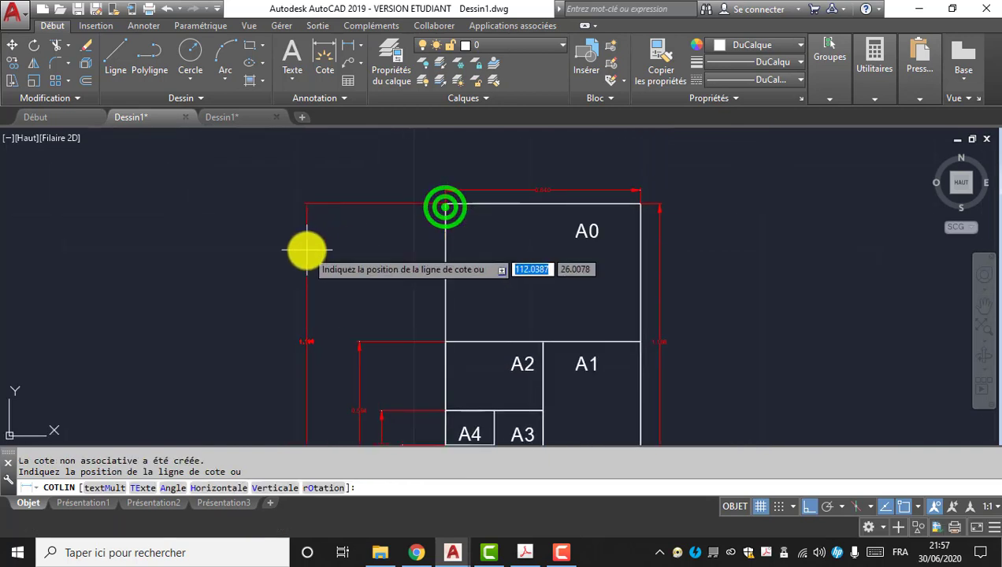
{"action": "left_click", "coordinate": [306, 260]}
- Add a new layout following Présentation3 and open it
{"action": "scroll", "coordinate": [306, 354], "scroll_direction": "up", "scroll_amount": 5}
{"action": "scroll", "coordinate": [293, 296], "scroll_direction": "down", "scroll_amount": 6}
{"action": "scroll", "coordinate": [401, 328], "scroll_direction": "up", "scroll_amount": 4}
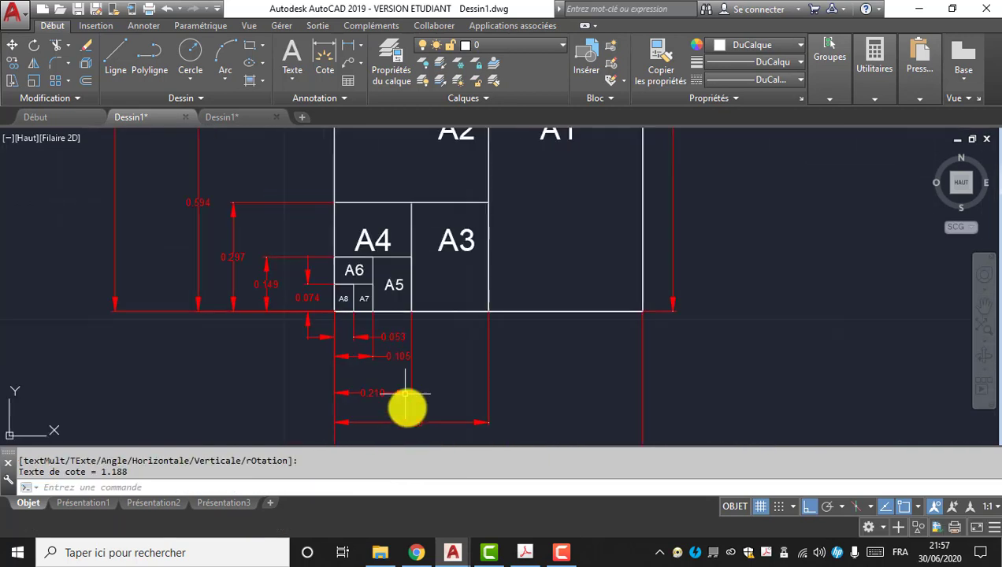
{"action": "scroll", "coordinate": [406, 393], "scroll_direction": "down", "scroll_amount": 3}
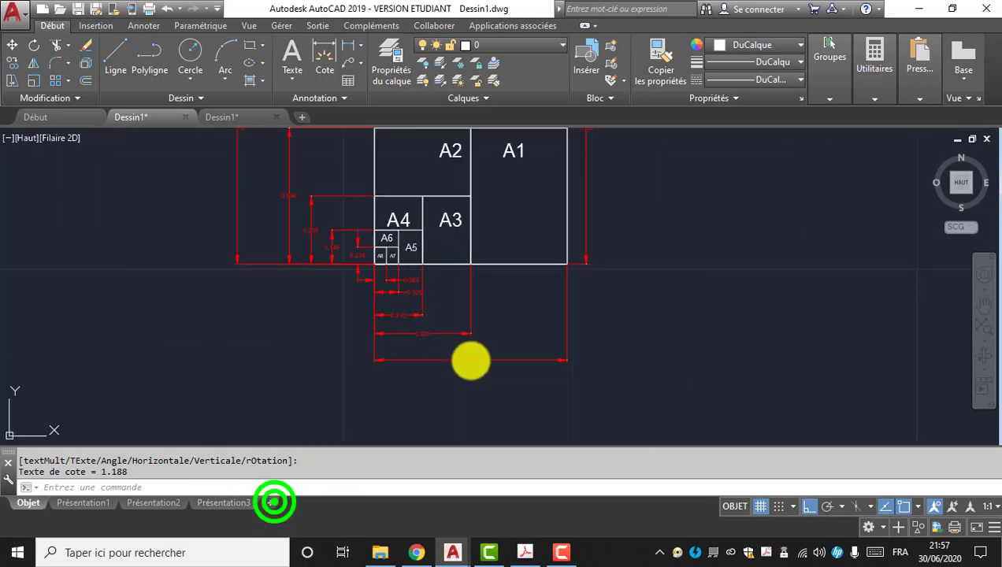
{"action": "left_click", "coordinate": [271, 502]}
{"action": "left_click", "coordinate": [306, 507]}
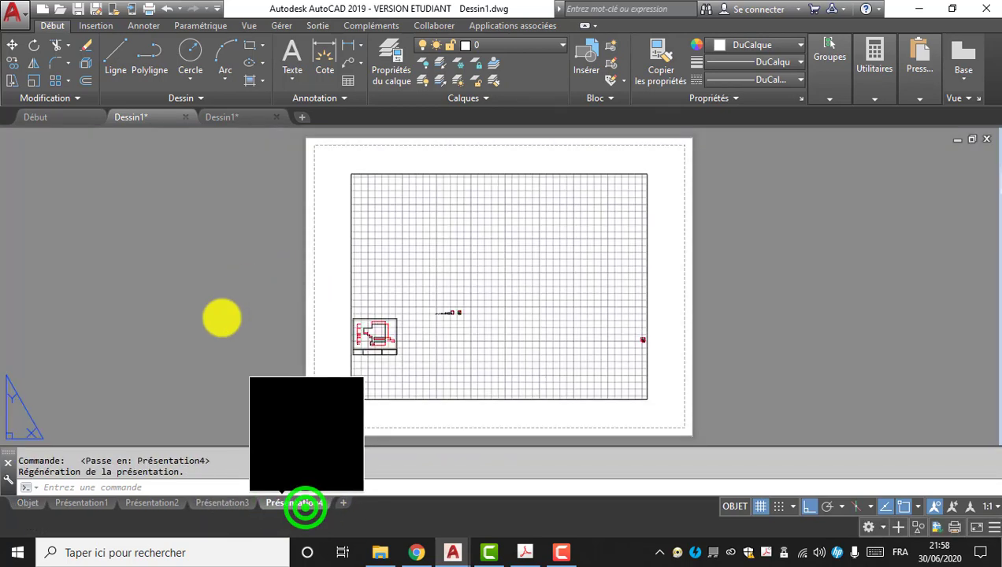
- Activate the viewport of the Présentation4 layout and enlarge the nested paper formats inside it
{"action": "scroll", "coordinate": [488, 346], "scroll_direction": "up", "scroll_amount": 2}
{"action": "middle_click_drag", "start_coordinate": [646, 362], "coordinate": [442, 335]}
{"action": "scroll", "coordinate": [520, 315], "scroll_direction": "up", "scroll_amount": 3}
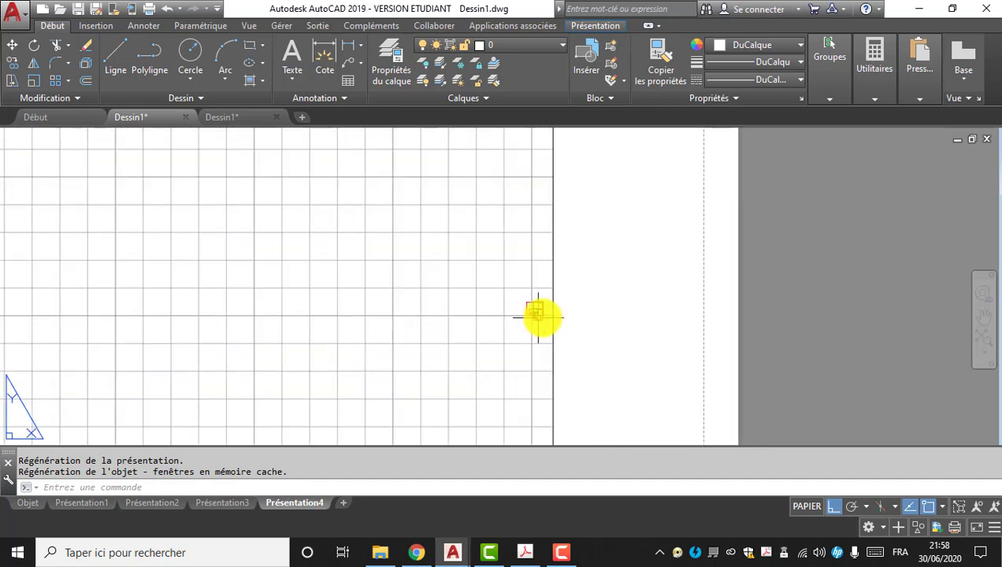
{"action": "double_click", "coordinate": [537, 314]}
{"action": "middle_click_drag", "start_coordinate": [538, 313], "coordinate": [393, 335]}
{"action": "scroll", "coordinate": [283, 315], "scroll_direction": "up", "scroll_amount": 5}
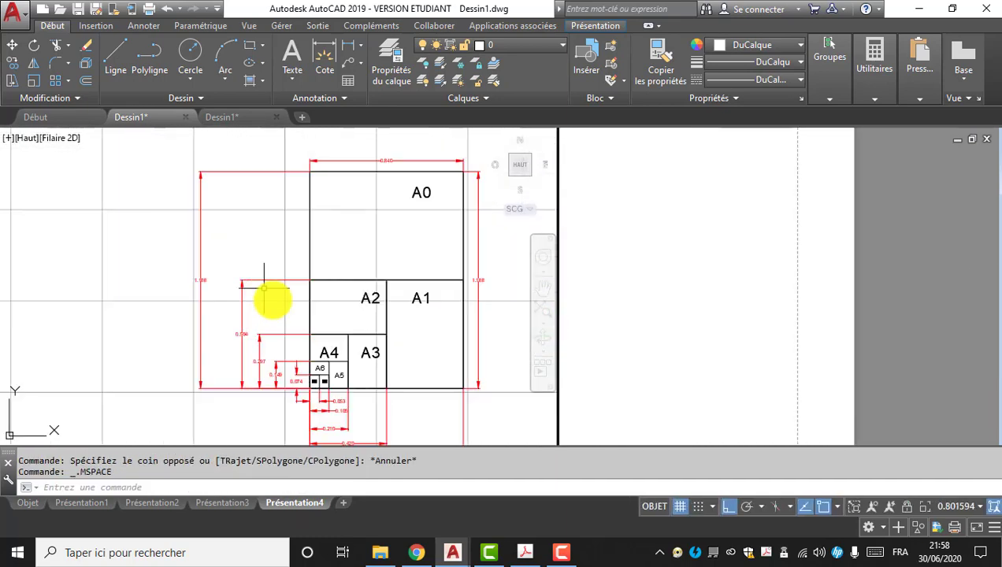
- Fit the dimensioned formats to the viewport with a zoom window around them, and return to paper space
{"action": "scroll", "coordinate": [260, 283], "scroll_direction": "down", "scroll_amount": 3}
{"action": "type", "text": "z"}
{"action": "key", "text": "Return"}
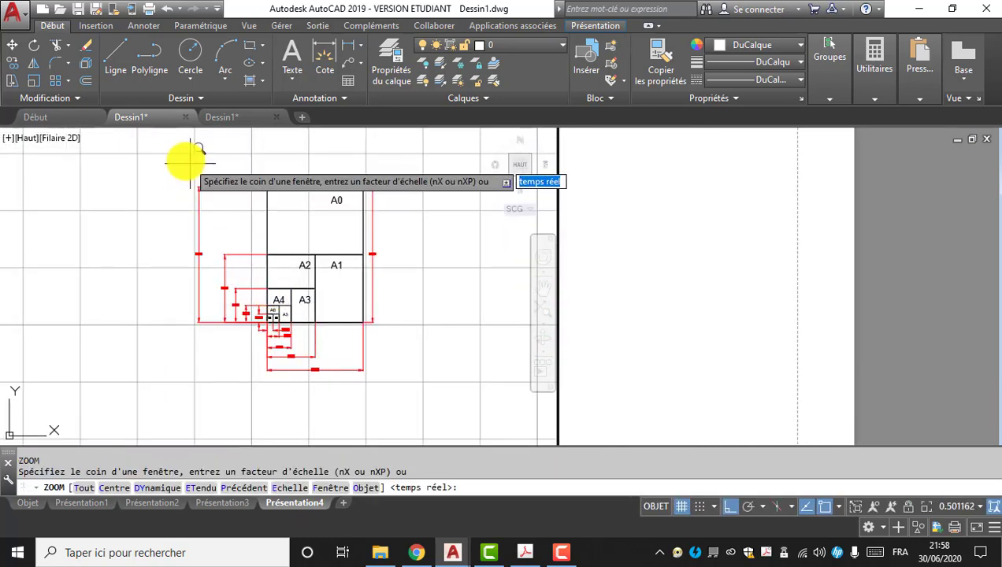
{"action": "left_click", "coordinate": [183, 160]}
{"action": "left_click", "coordinate": [393, 380]}
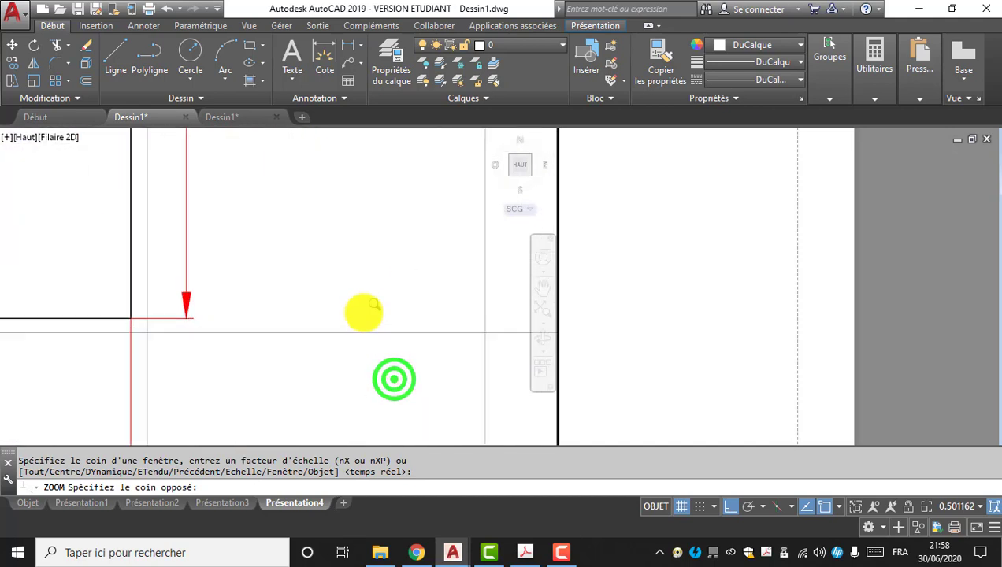
{"action": "double_click", "coordinate": [890, 269]}
- Examine the format labels and the width and height dimensions in the layout, from A8 up to A0
{"action": "middle_click_drag", "start_coordinate": [405, 227], "coordinate": [512, 329]}
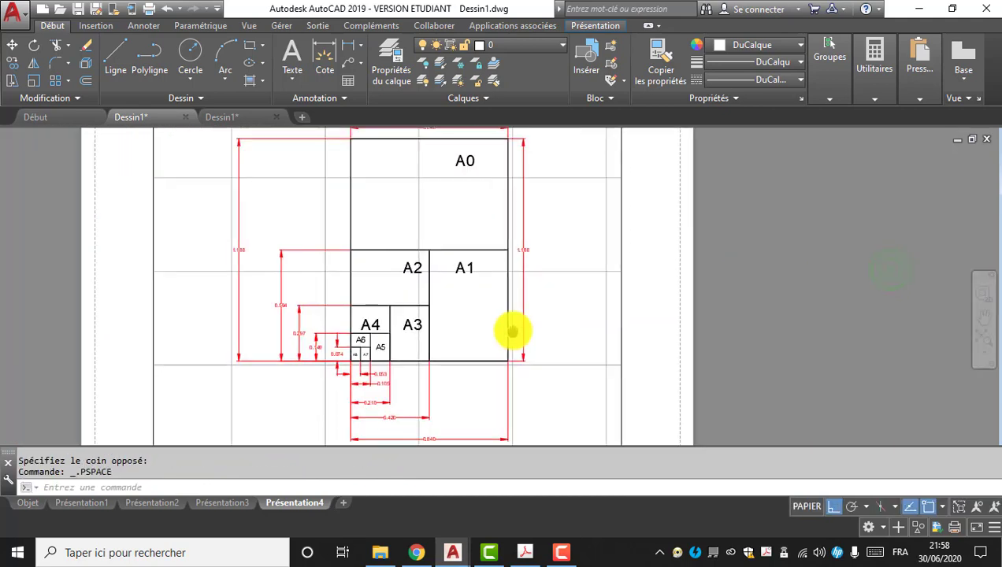
{"action": "scroll", "coordinate": [489, 288], "scroll_direction": "down", "scroll_amount": 2}
{"action": "scroll", "coordinate": [444, 286], "scroll_direction": "up", "scroll_amount": 2}
{"action": "middle_click_drag", "start_coordinate": [459, 384], "coordinate": [465, 317]}
{"action": "scroll", "coordinate": [385, 321], "scroll_direction": "up", "scroll_amount": 4}
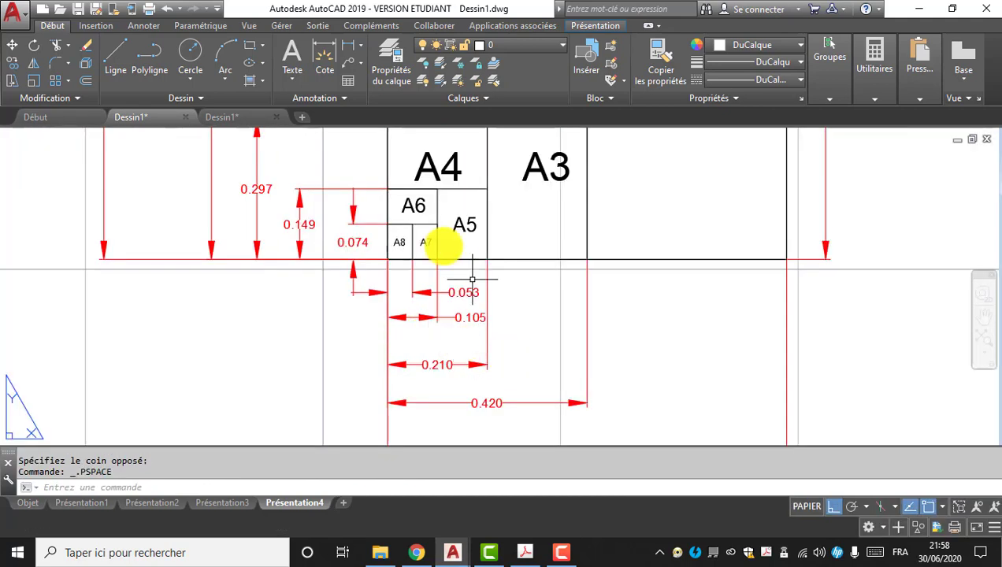
{"action": "scroll", "coordinate": [438, 244], "scroll_direction": "down", "scroll_amount": 4}
{"action": "middle_click_drag", "start_coordinate": [450, 217], "coordinate": [467, 304]}
{"action": "scroll", "coordinate": [487, 251], "scroll_direction": "up", "scroll_amount": 3}
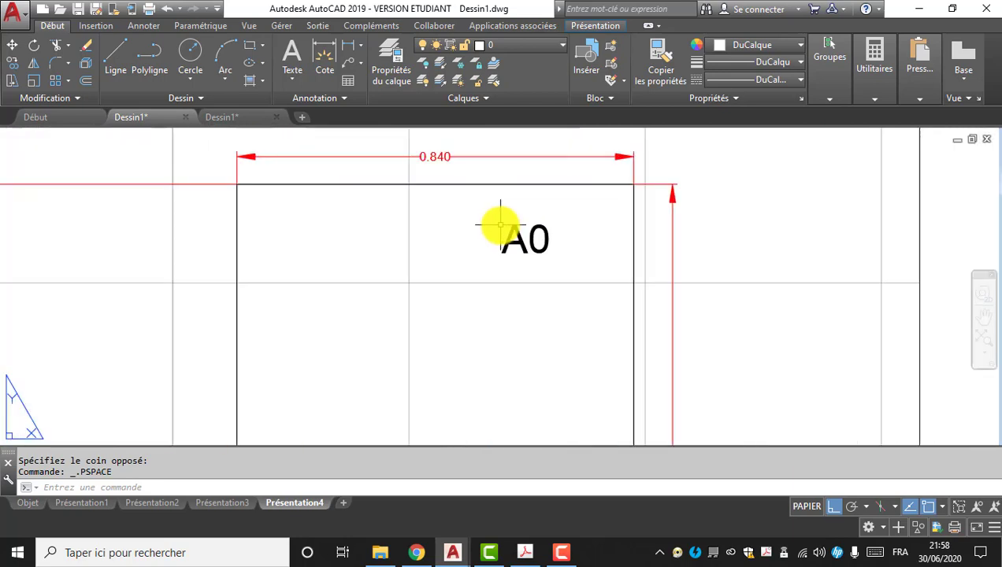
- Check the coloured fills of the formats in EP2.pdf in Adobe Acrobat, and return to the AutoCAD drawing
{"action": "scroll", "coordinate": [496, 224], "scroll_direction": "down", "scroll_amount": 5}
{"action": "left_click", "coordinate": [525, 552]}
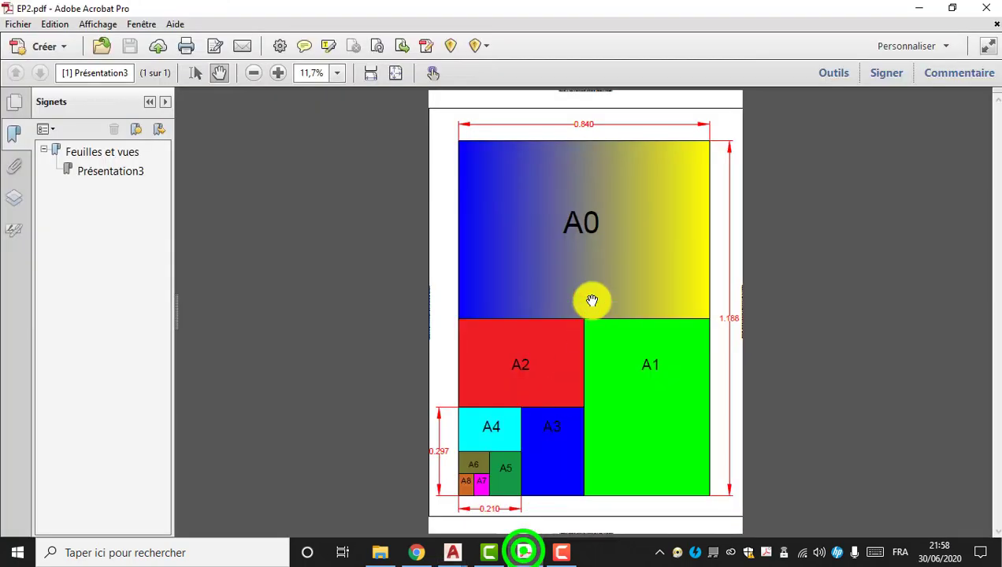
{"action": "left_click", "coordinate": [518, 553]}
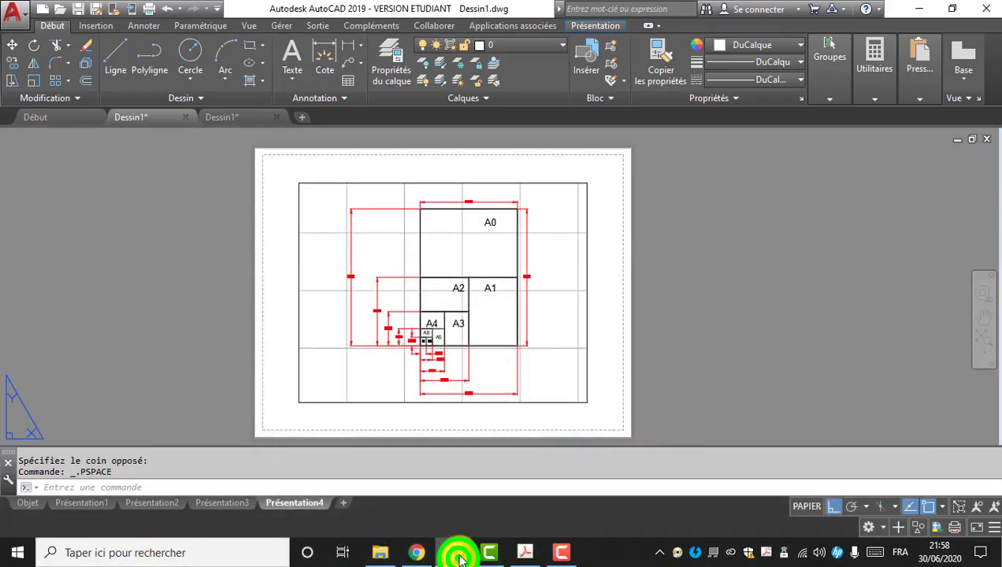
{"action": "left_click", "coordinate": [460, 557]}
- Leave the Présentation4 layout and open model space (Objet) at the A8 and A7 formats
{"action": "left_click", "coordinate": [369, 489]}
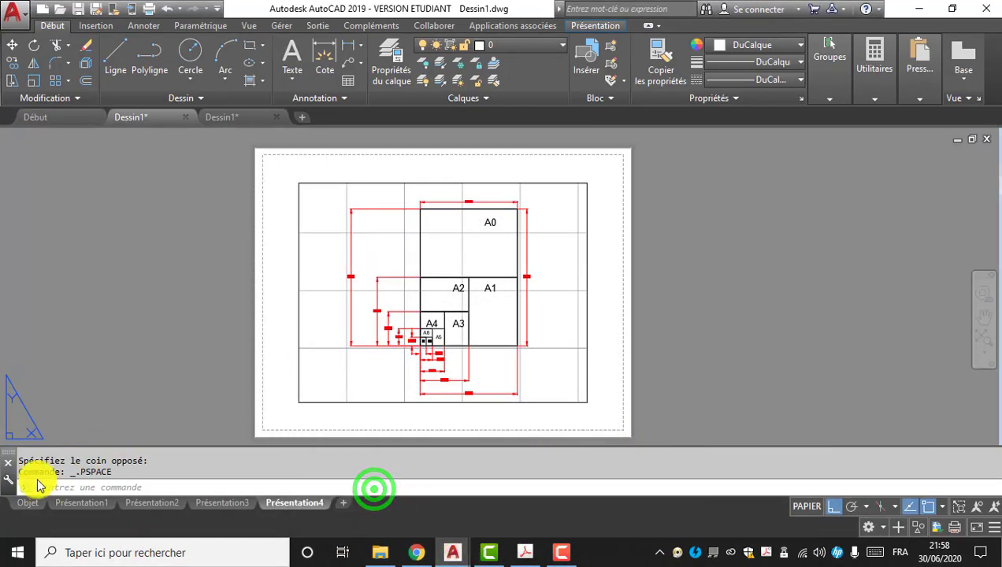
{"action": "left_click", "coordinate": [27, 502]}
{"action": "scroll", "coordinate": [472, 234], "scroll_direction": "down", "scroll_amount": 2}
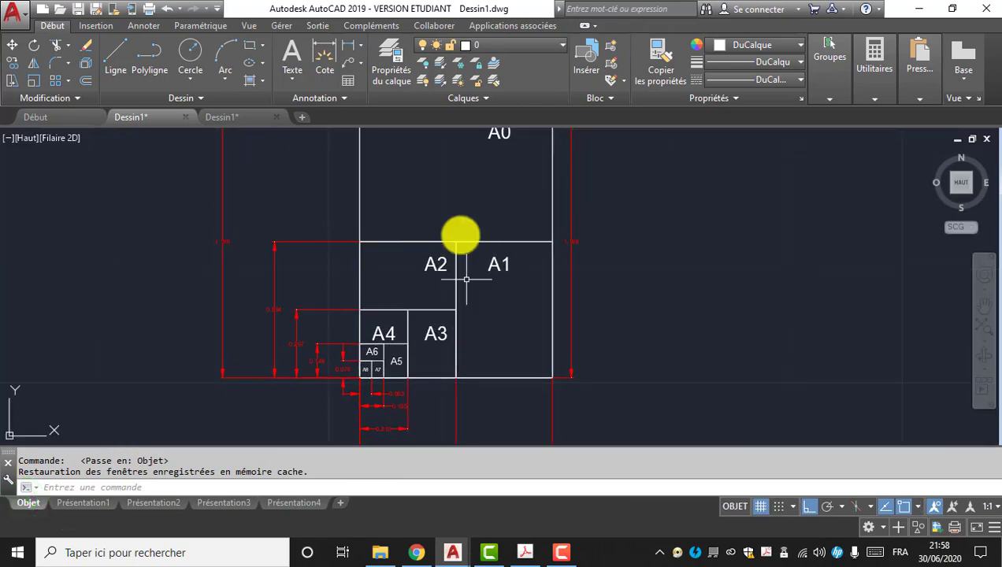
{"action": "scroll", "coordinate": [398, 306], "scroll_direction": "up", "scroll_amount": 8}
{"action": "middle_click_drag", "start_coordinate": [330, 341], "coordinate": [383, 297]}
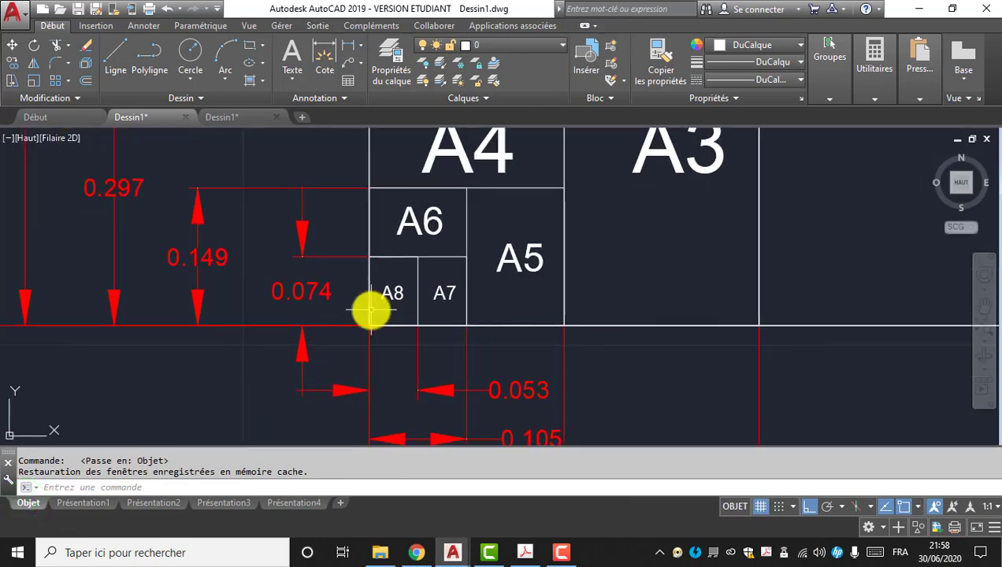
{"action": "scroll", "coordinate": [382, 294], "scroll_direction": "up", "scroll_amount": 2}
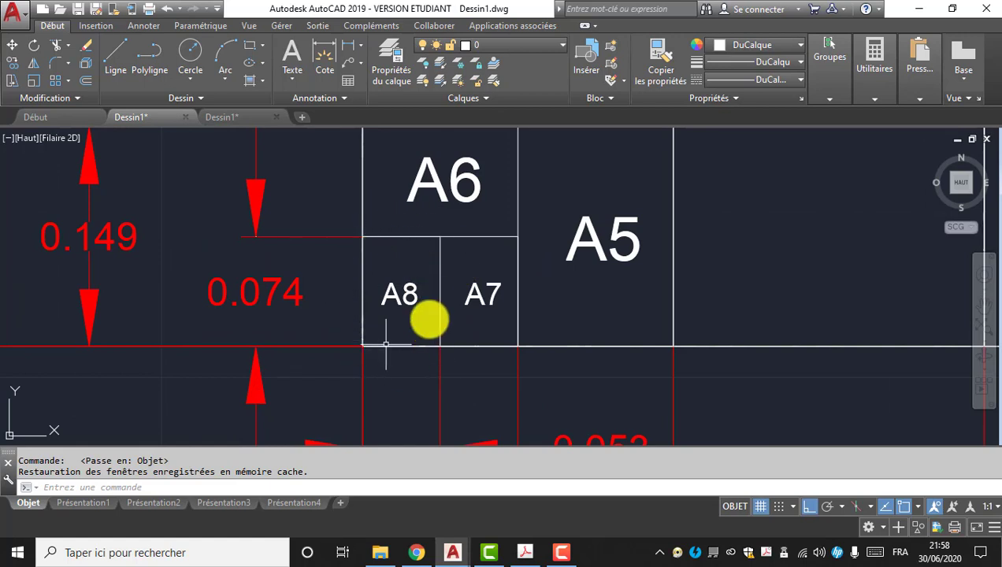
- Try filling the A8 rectangle with a GR_LINEAIRE gradient from Cyan to Vert, and undo the fill
{"action": "left_click", "coordinate": [408, 236]}
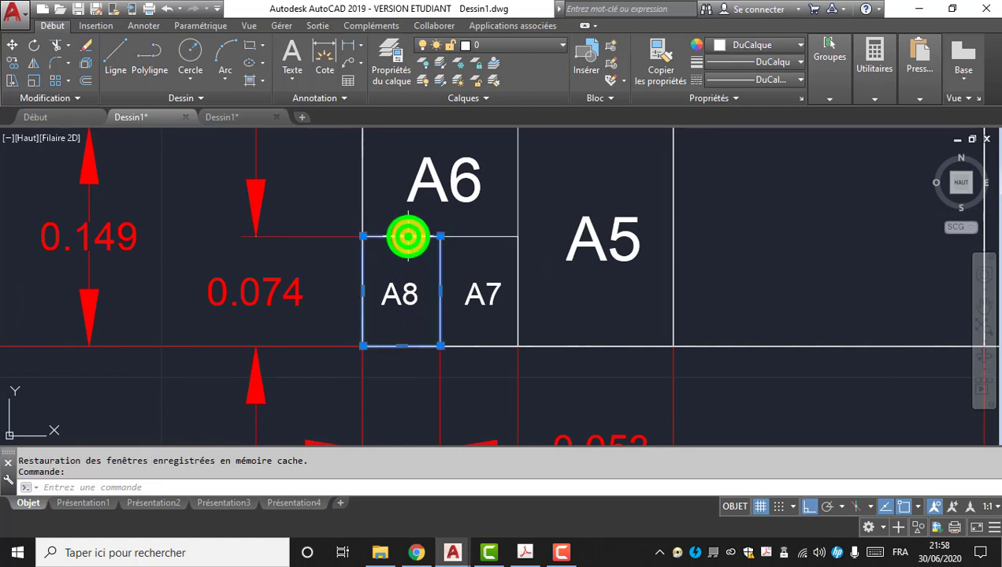
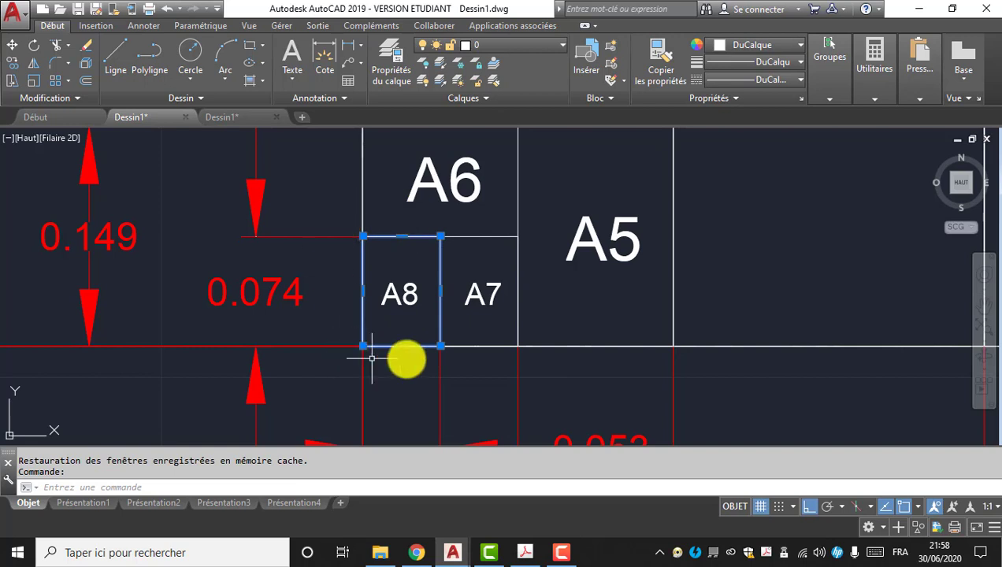
{"action": "left_click", "coordinate": [251, 79]}
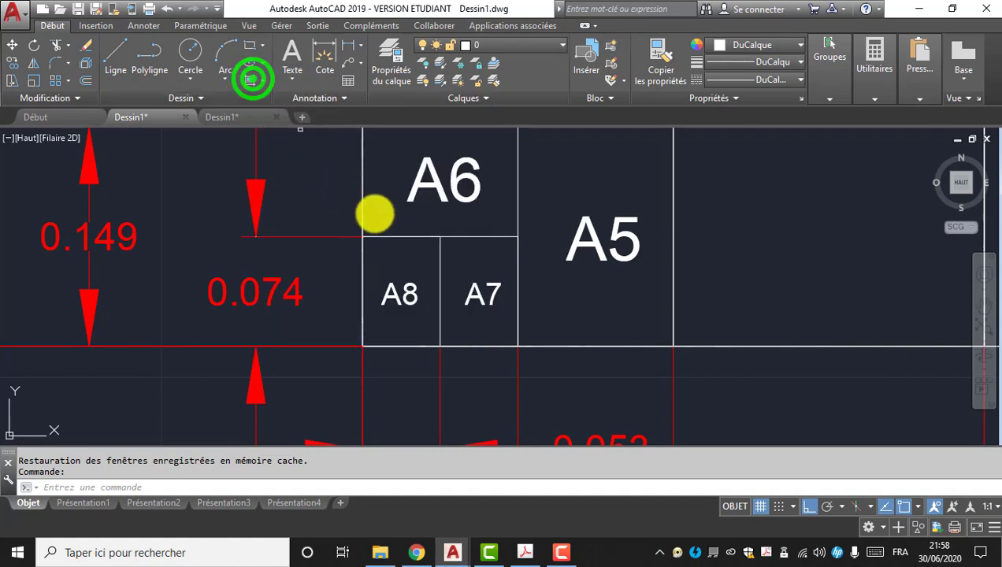
{"action": "left_click", "coordinate": [399, 237]}
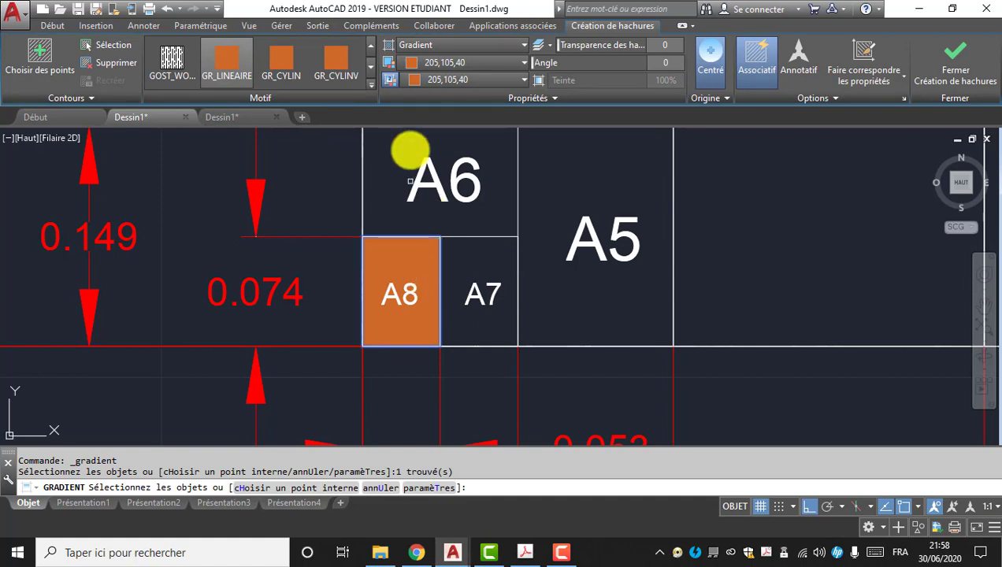
{"action": "left_click", "coordinate": [460, 62]}
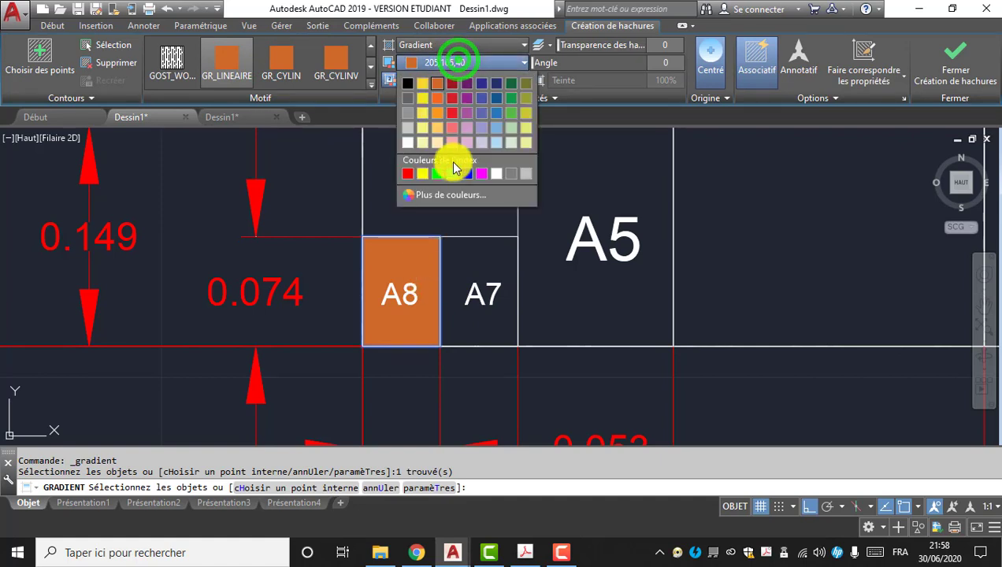
{"action": "left_click", "coordinate": [451, 171]}
{"action": "left_click", "coordinate": [480, 80]}
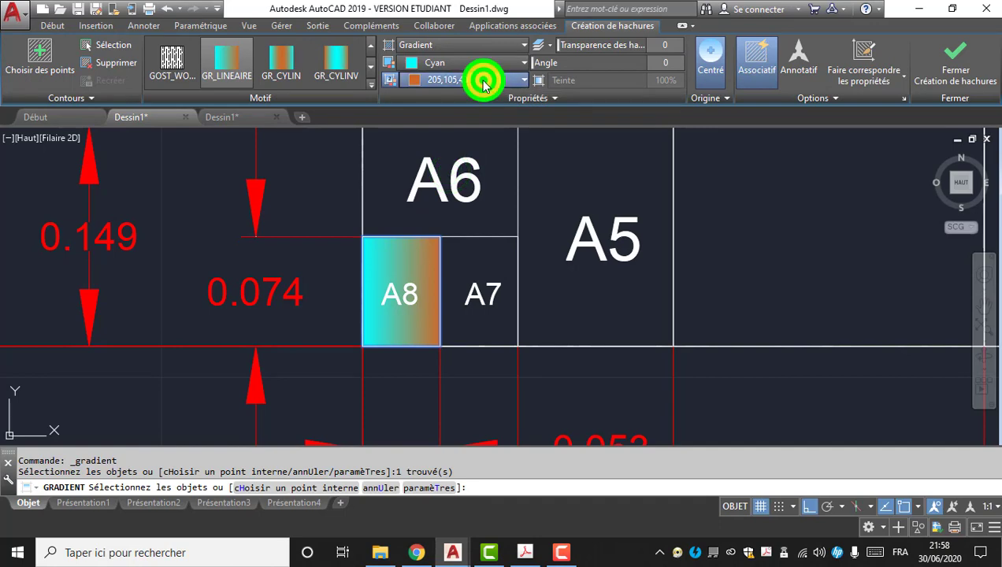
{"action": "left_click", "coordinate": [441, 190]}
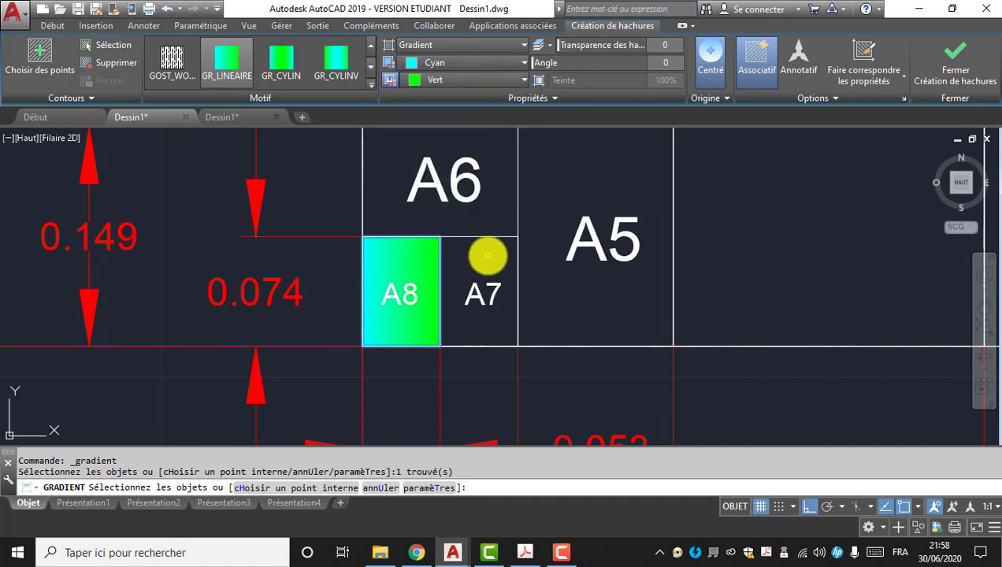
{"action": "key", "text": "Escape"}
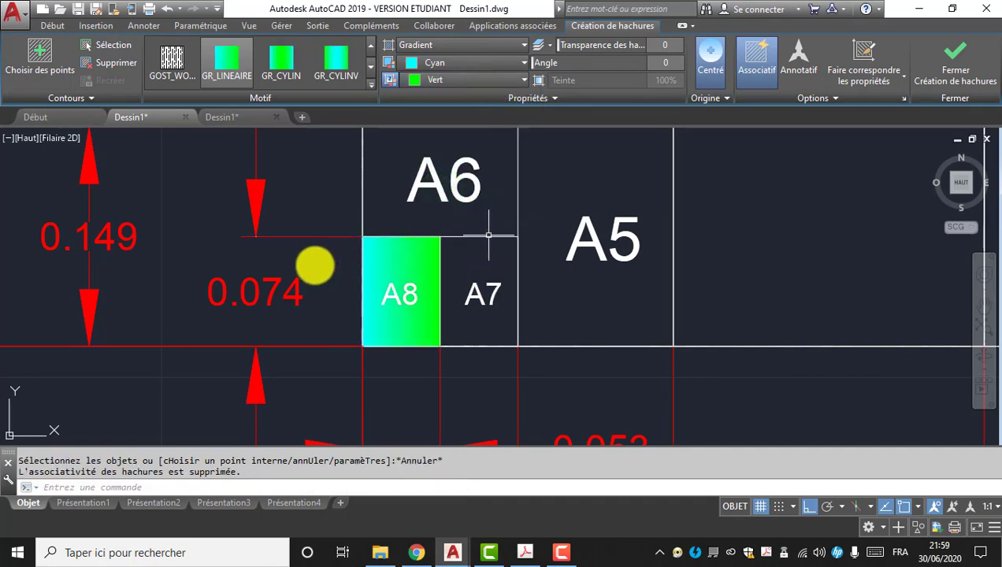
{"action": "left_click", "coordinate": [392, 257]}
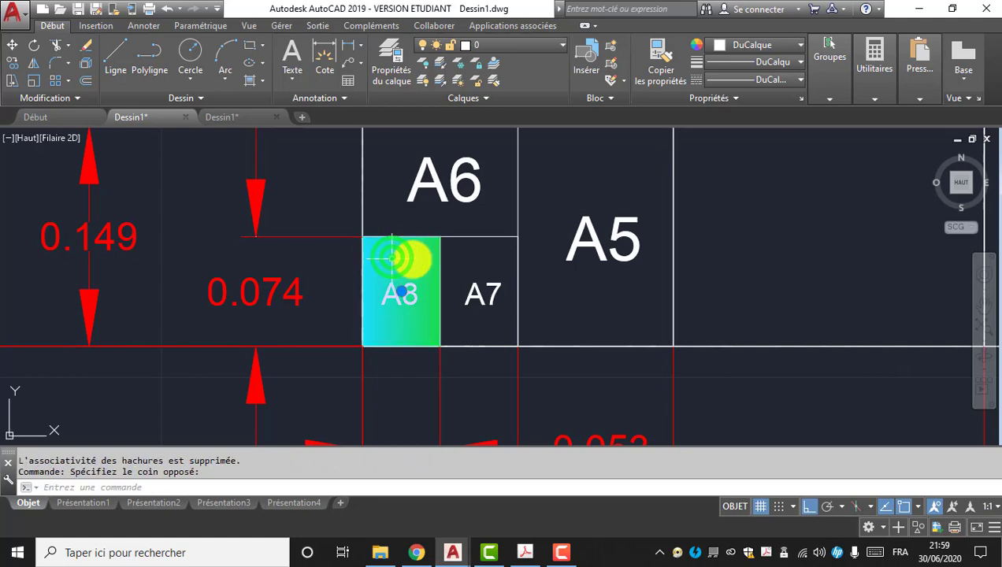
{"action": "key", "text": "ctrl+z"}
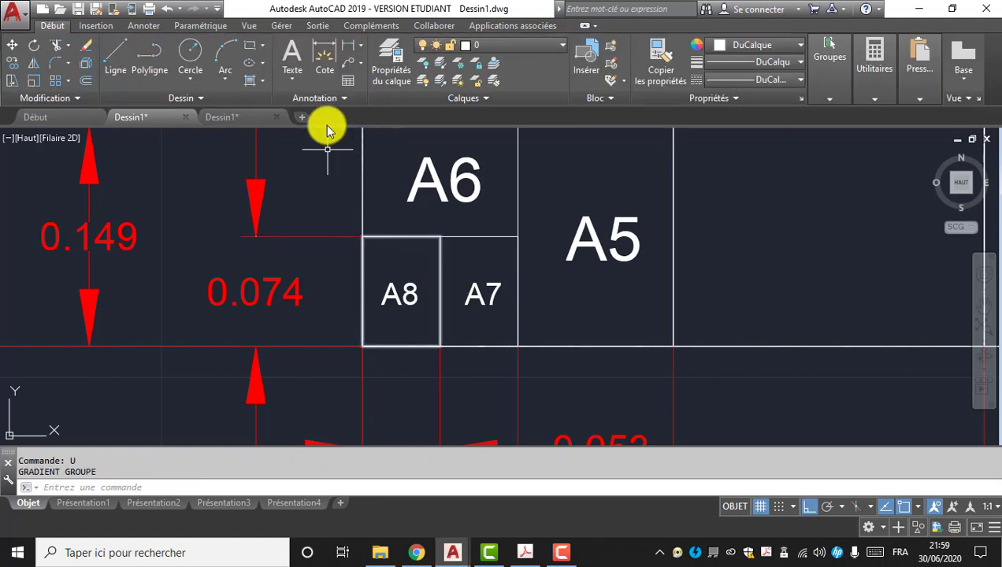
- Gradient-fill the A8 rectangle with 205,105,40 for both colours, and the A7 format with Magenta for both colours
{"action": "left_click", "coordinate": [362, 280]}
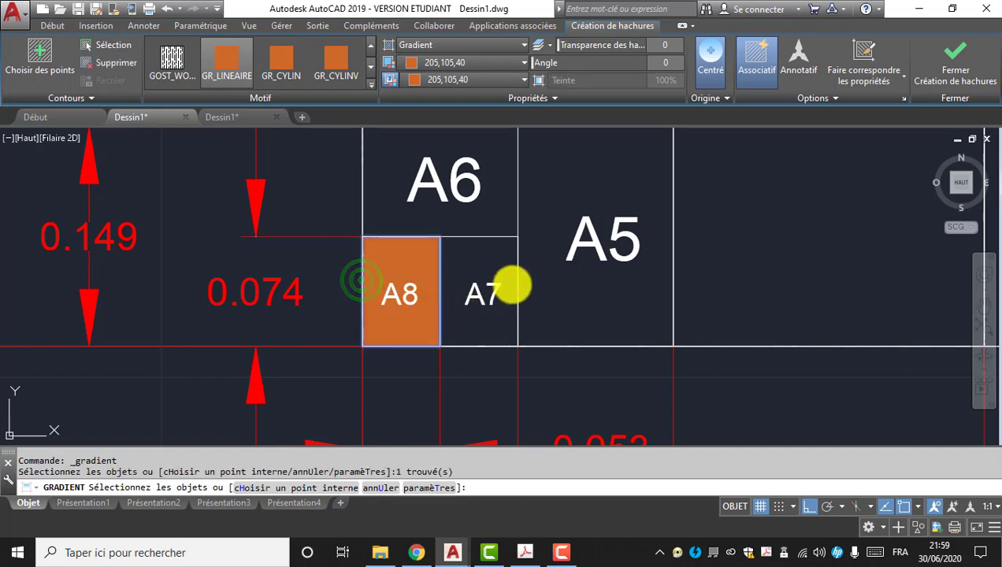
{"action": "key", "text": "Return"}
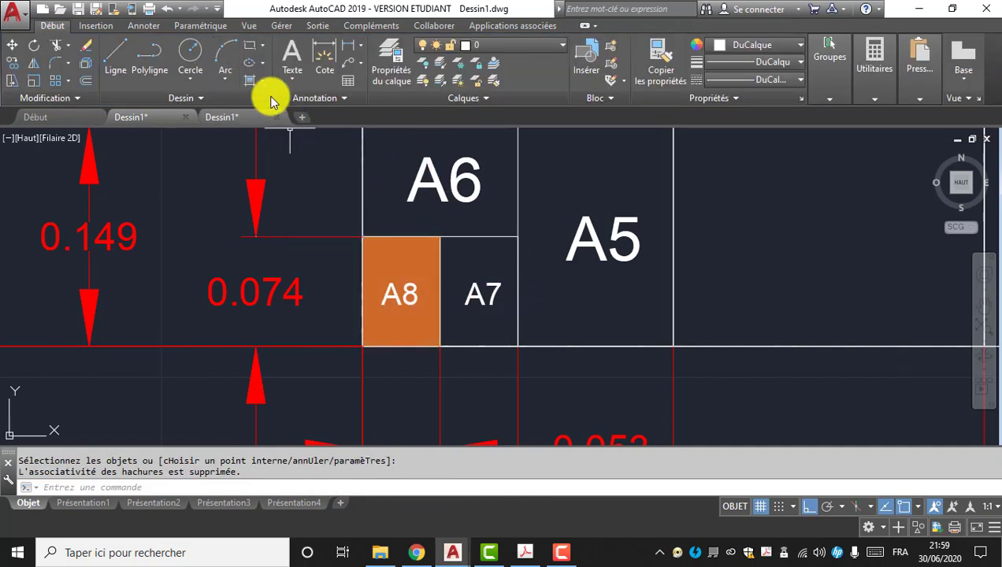
{"action": "key", "text": "Return"}
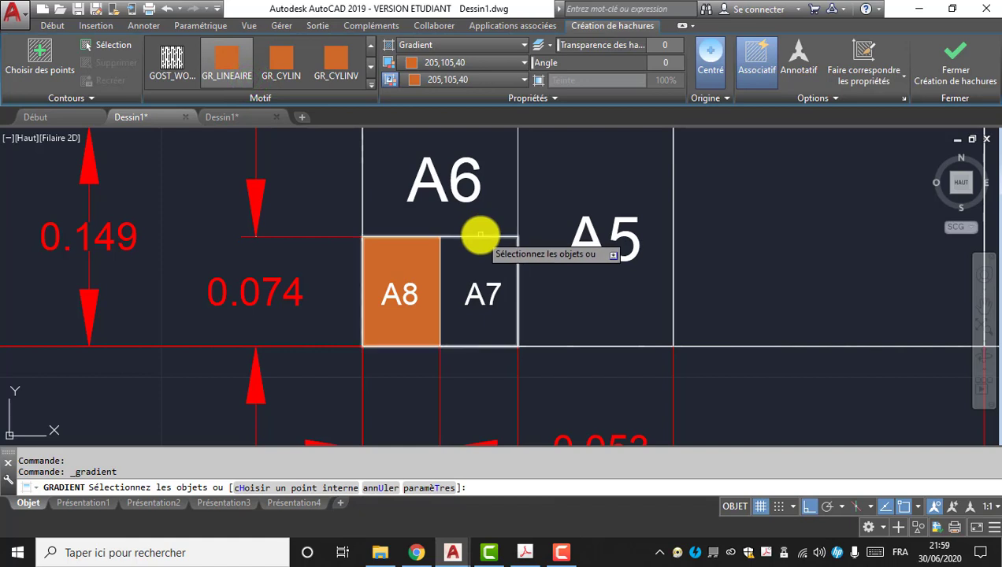
{"action": "left_click", "coordinate": [481, 235]}
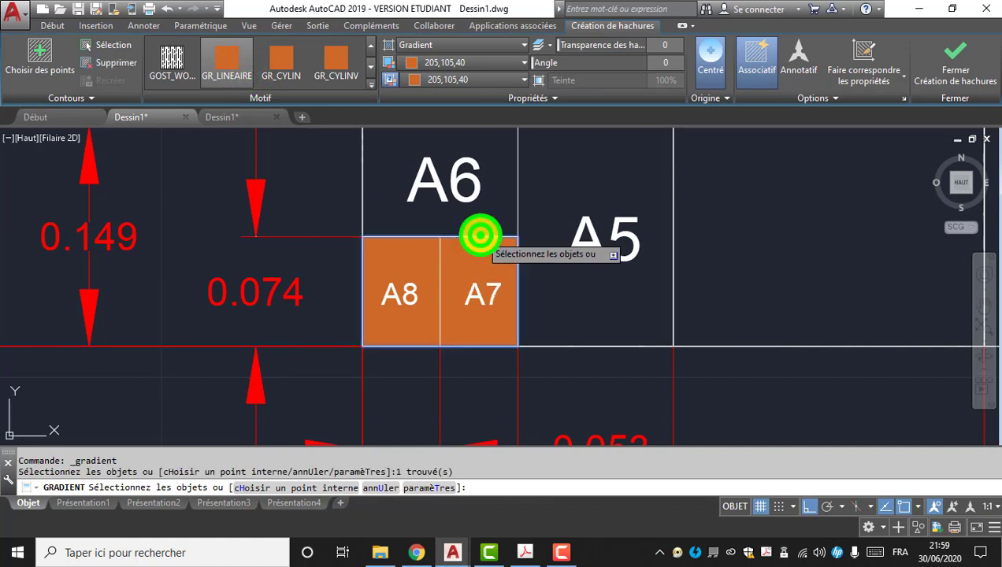
{"action": "left_click", "coordinate": [470, 63]}
{"action": "left_click", "coordinate": [449, 173]}
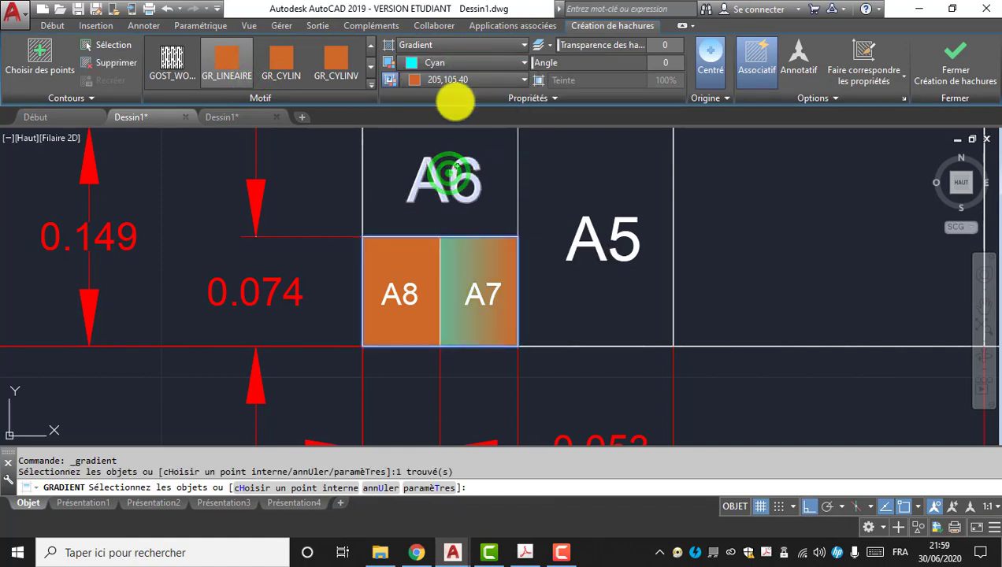
{"action": "left_click", "coordinate": [482, 192]}
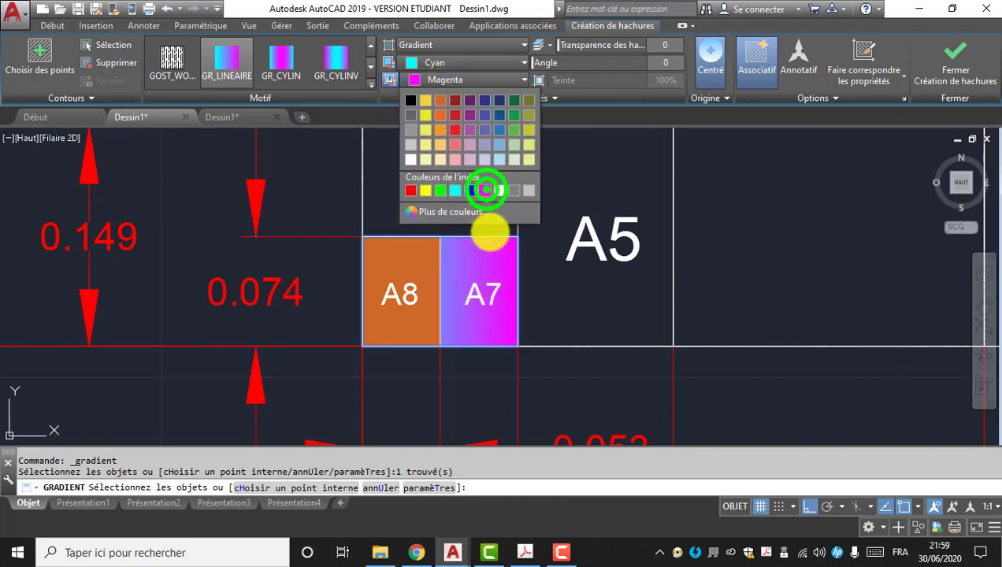
{"action": "left_click", "coordinate": [453, 70]}
{"action": "left_click", "coordinate": [485, 176]}
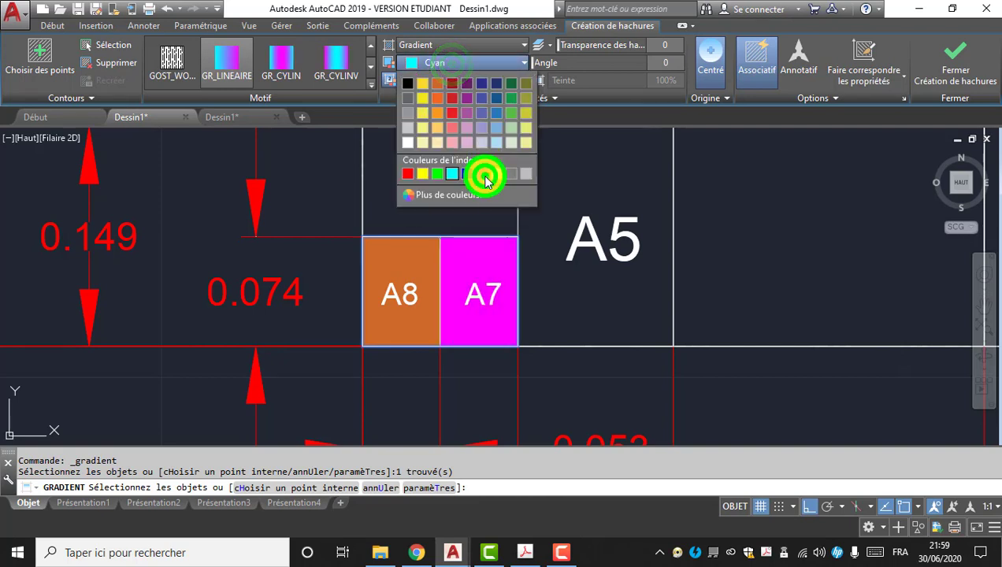
{"action": "key", "text": "Return"}
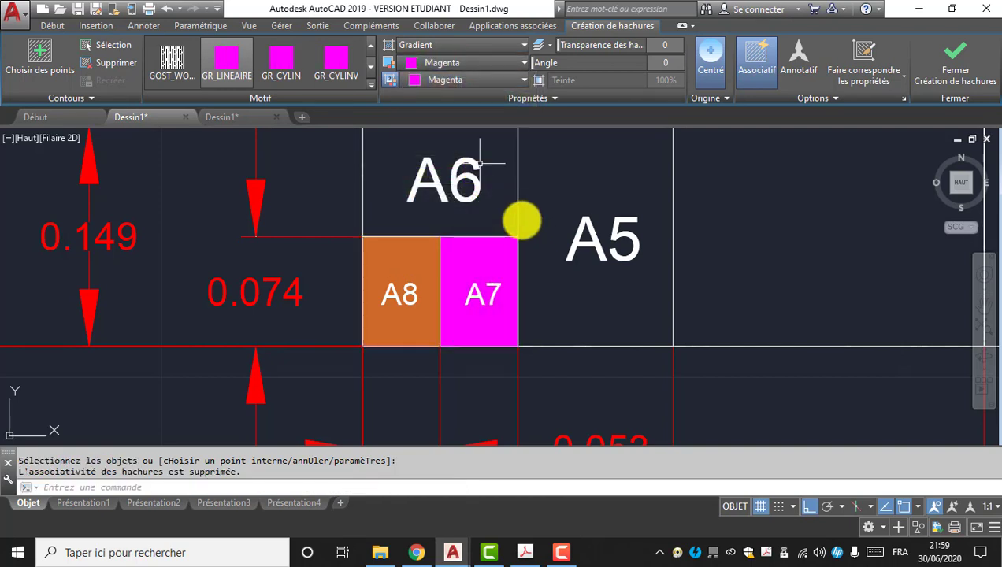
- Fill the A6 format with a GR_LINEAIRE gradient using Bleu for both colours
{"action": "middle_click_drag", "start_coordinate": [522, 222], "coordinate": [447, 306]}
{"action": "middle_click_drag", "start_coordinate": [498, 324], "coordinate": [508, 267]}
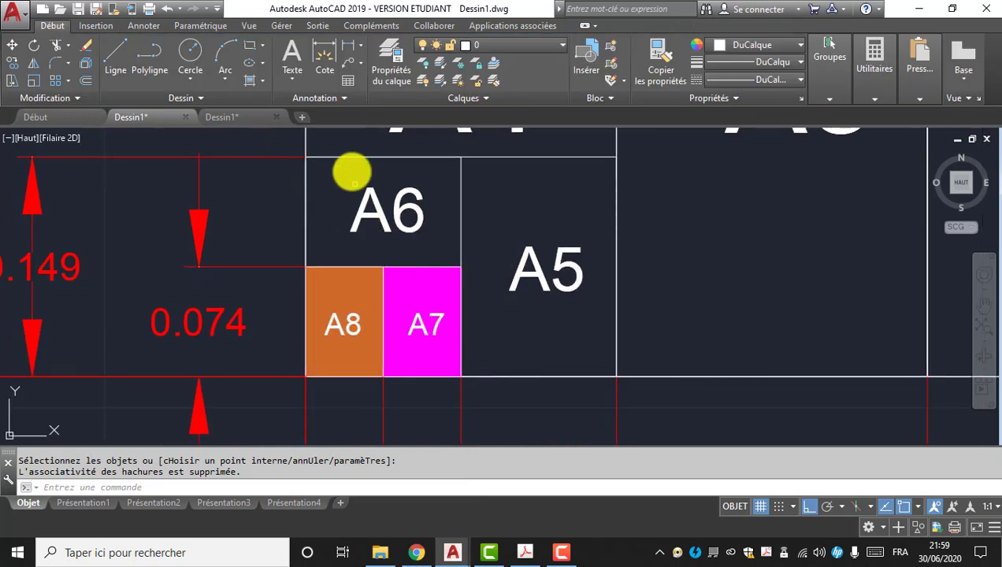
{"action": "key", "text": "Return"}
{"action": "left_click", "coordinate": [345, 157]}
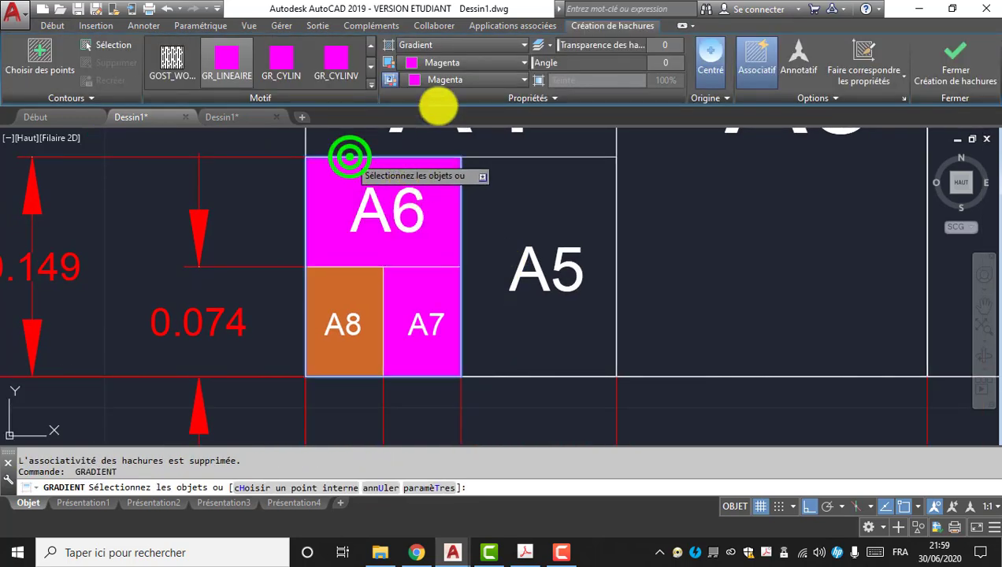
{"action": "left_click", "coordinate": [500, 68]}
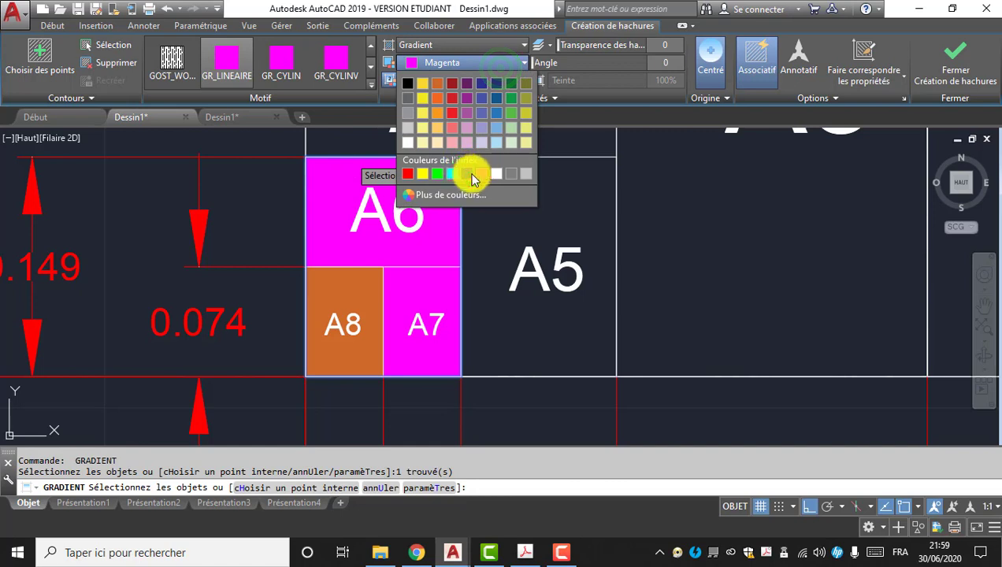
{"action": "left_click", "coordinate": [472, 175]}
{"action": "left_click", "coordinate": [444, 88]}
{"action": "left_click", "coordinate": [454, 85]}
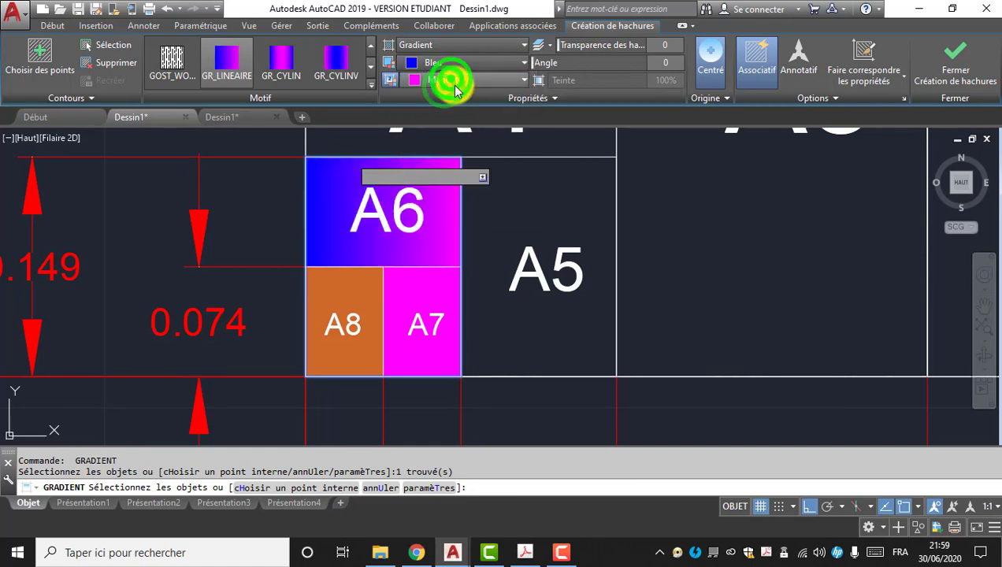
{"action": "left_click", "coordinate": [469, 191]}
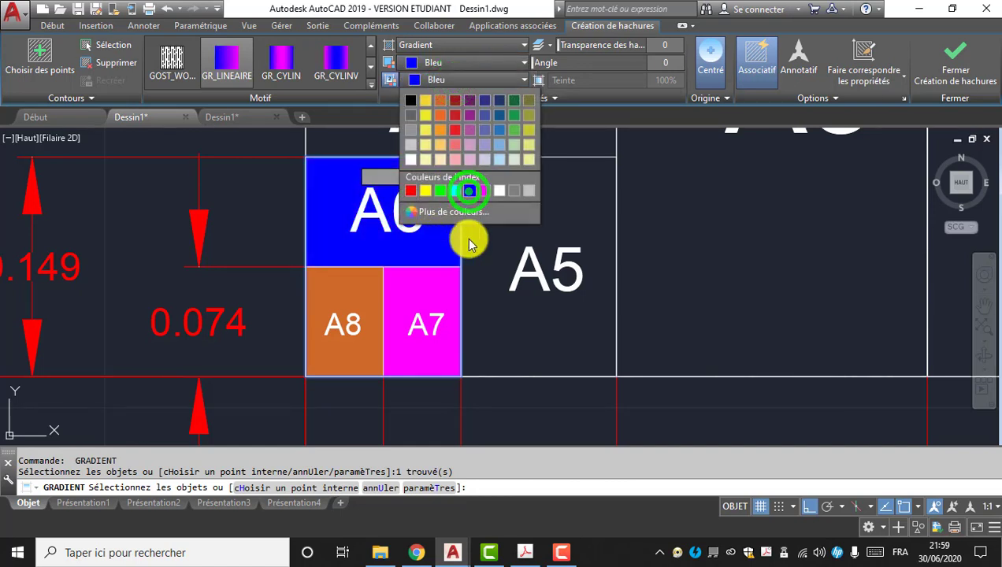
{"action": "key", "text": "Return"}
- Fill the A5 format with a GR_LINEAIRE gradient using Cyan for both colours
{"action": "key", "text": "Return"}
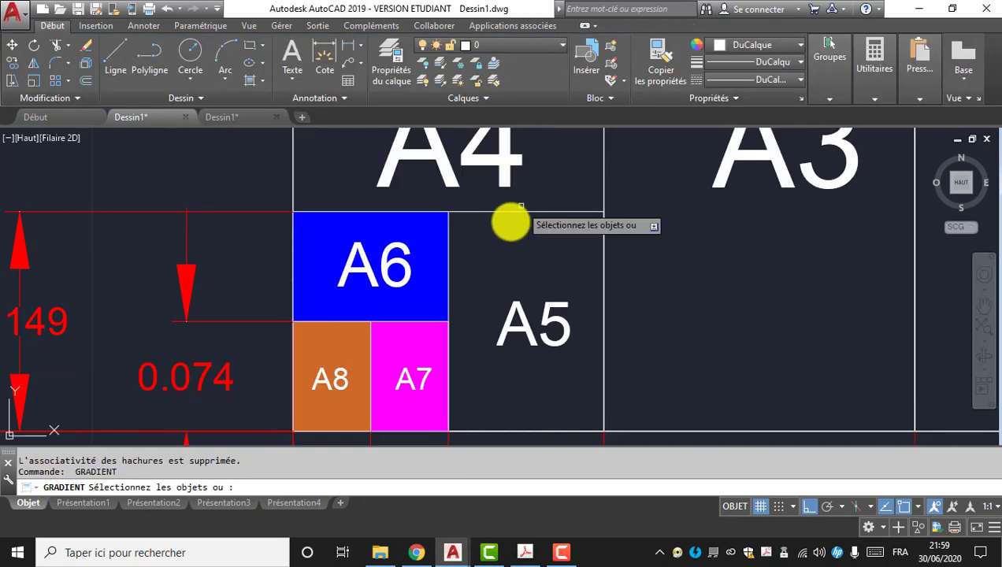
{"action": "left_click", "coordinate": [513, 212]}
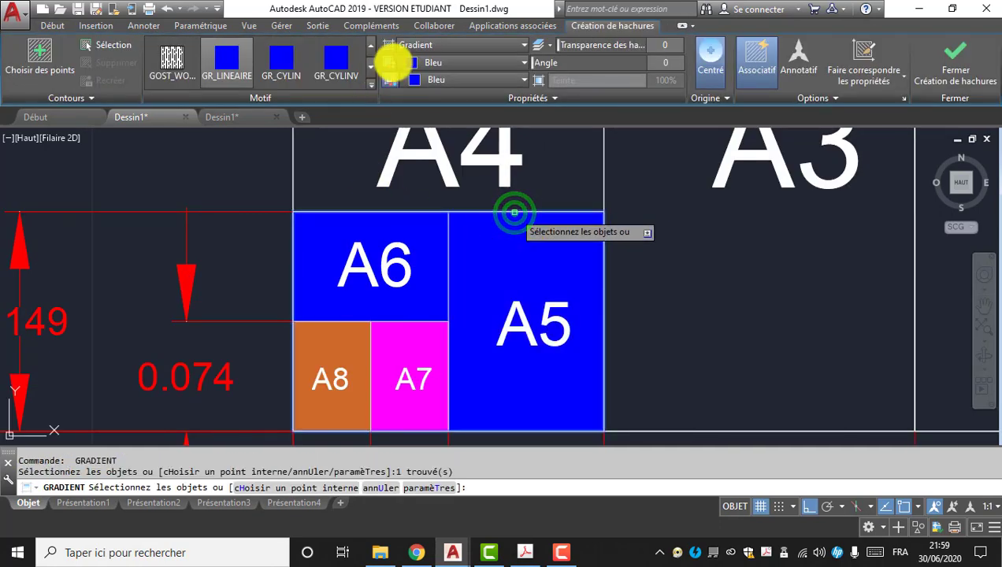
{"action": "left_click", "coordinate": [450, 63]}
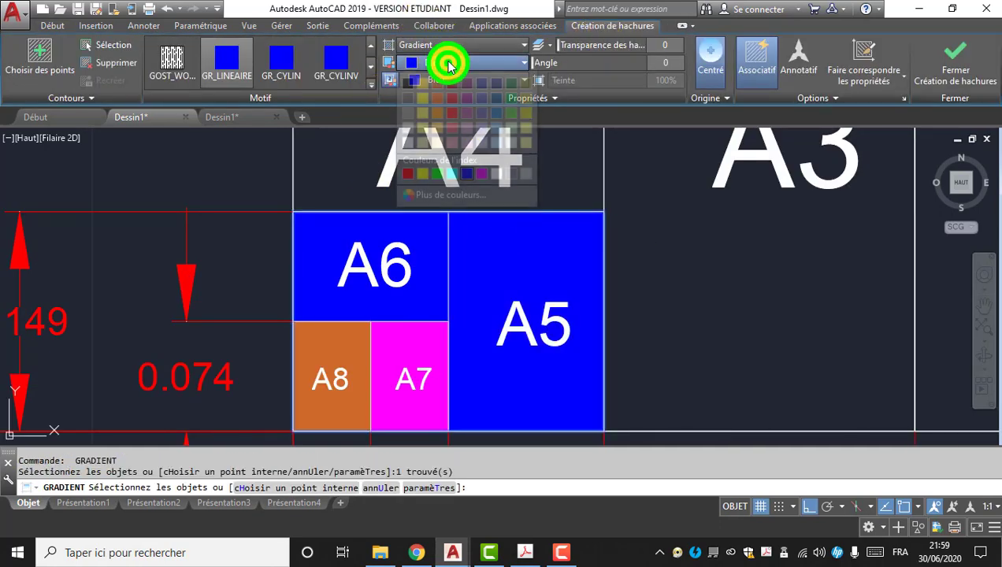
{"action": "left_click", "coordinate": [448, 172]}
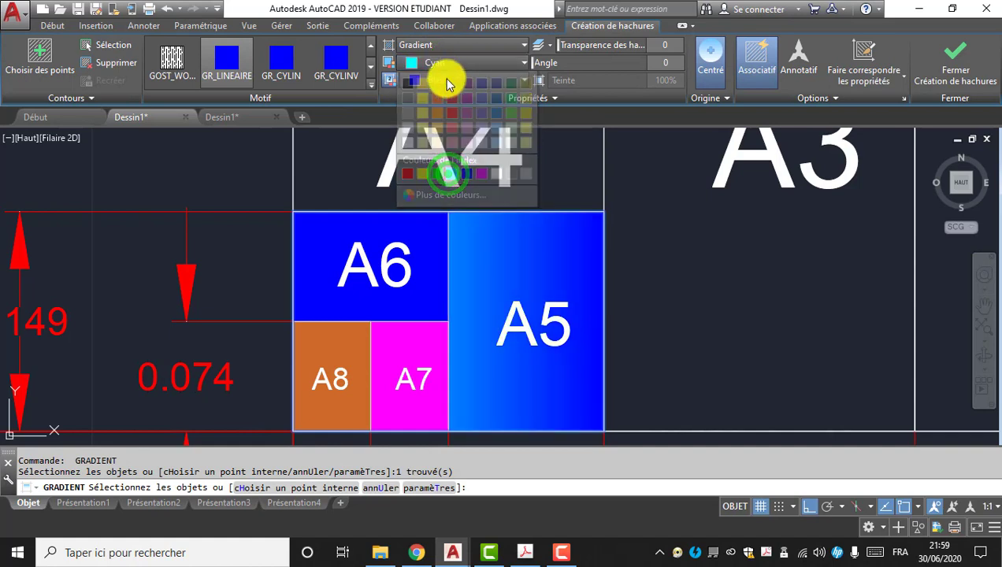
{"action": "left_click", "coordinate": [446, 81]}
{"action": "left_click", "coordinate": [457, 190]}
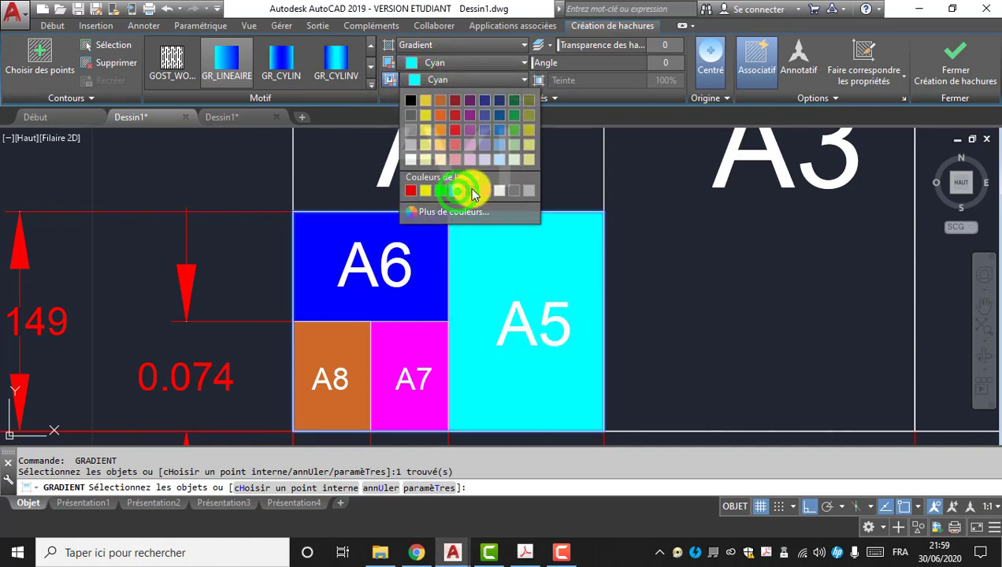
{"action": "scroll", "coordinate": [521, 273], "scroll_direction": "down", "scroll_amount": 2}
{"action": "middle_click_drag", "start_coordinate": [522, 273], "coordinate": [534, 365]}
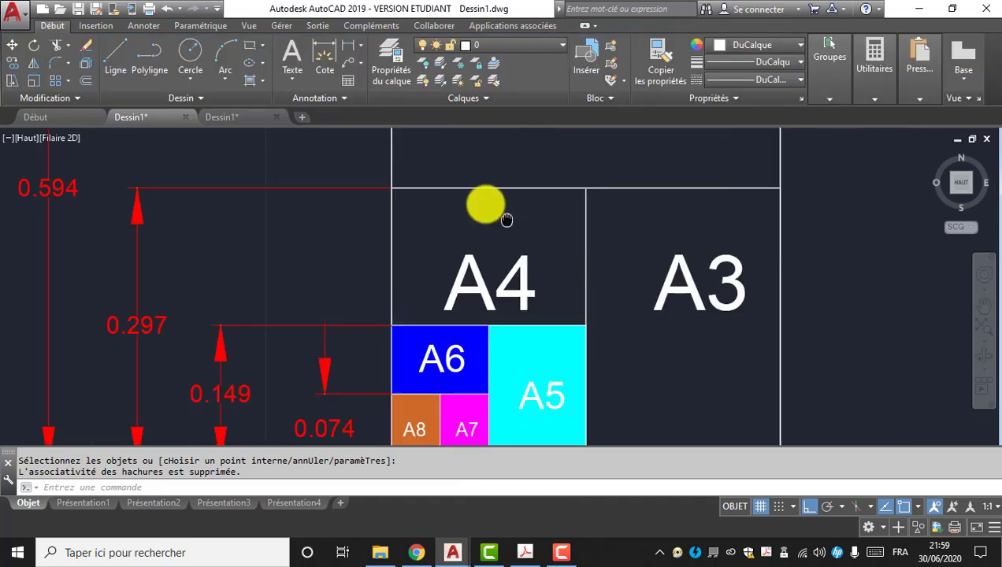
- Try filling the A3 rectangle with a GR_LINEAIRE gradient using Cyan for both colours, and undo the fill
{"action": "scroll", "coordinate": [486, 206], "scroll_direction": "down", "scroll_amount": 2}
{"action": "middle_click_drag", "start_coordinate": [488, 252], "coordinate": [456, 231]}
{"action": "key", "text": "Return"}
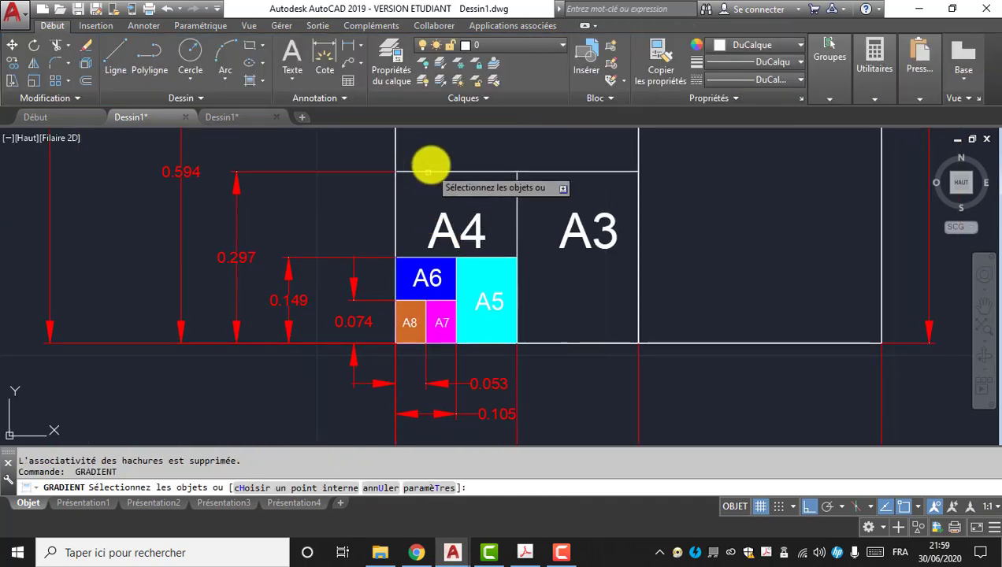
{"action": "left_click", "coordinate": [428, 165]}
{"action": "left_click", "coordinate": [476, 147]}
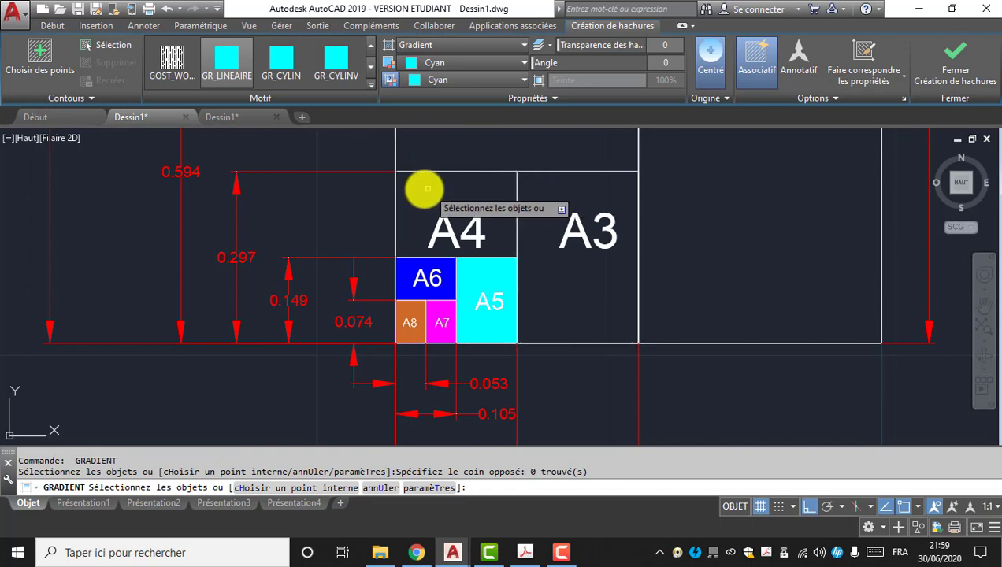
{"action": "left_click", "coordinate": [517, 186]}
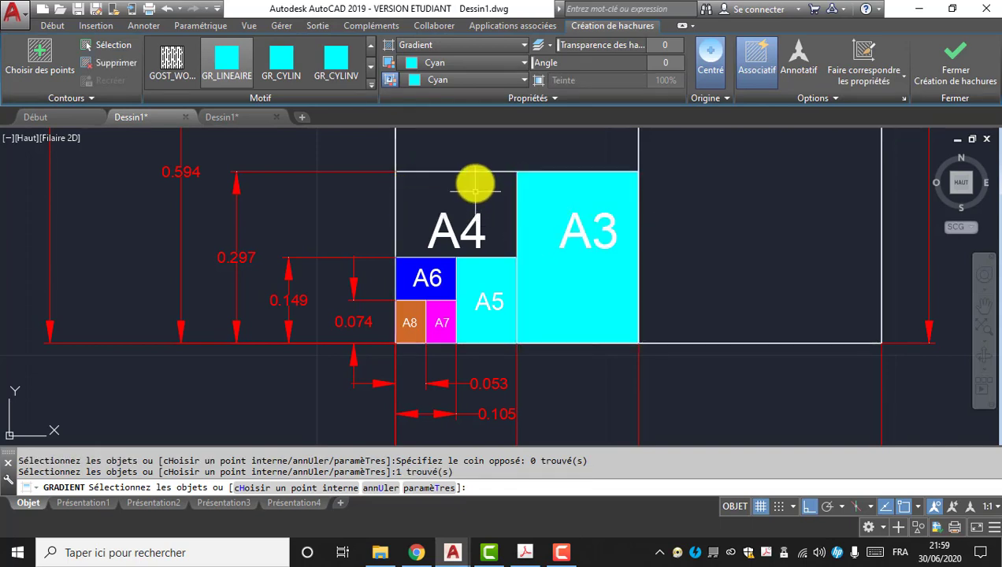
{"action": "key", "text": "Escape"}
{"action": "key", "text": "Escape"}
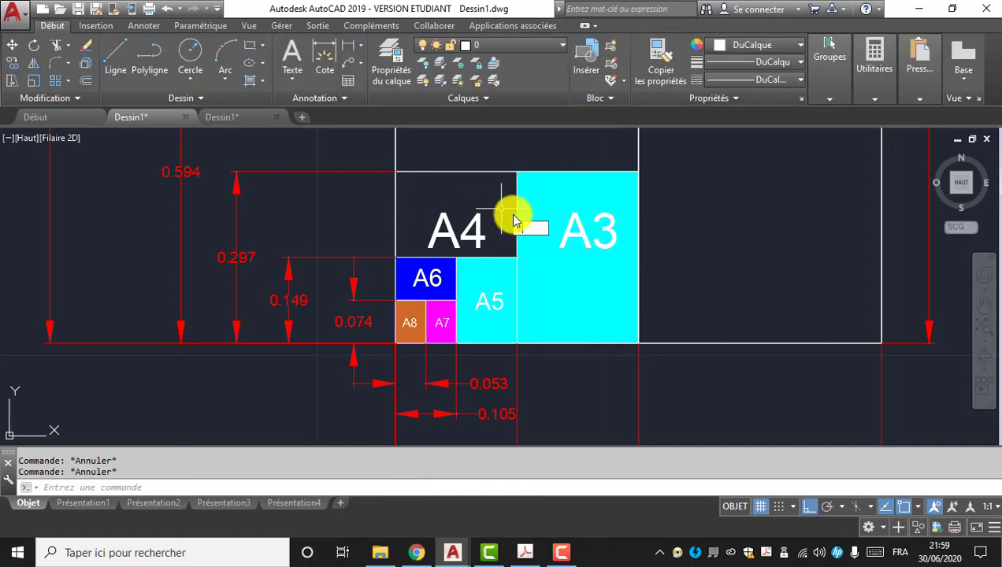
{"action": "type", "text": "U"}
{"action": "key", "text": "Return"}
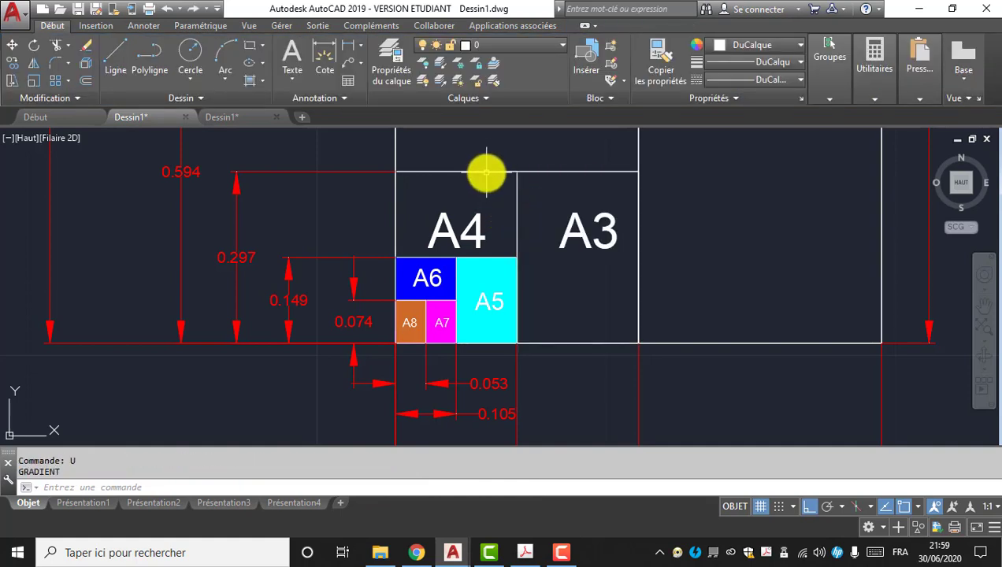
{"action": "key", "text": "Escape"}
{"action": "left_click", "coordinate": [512, 195]}
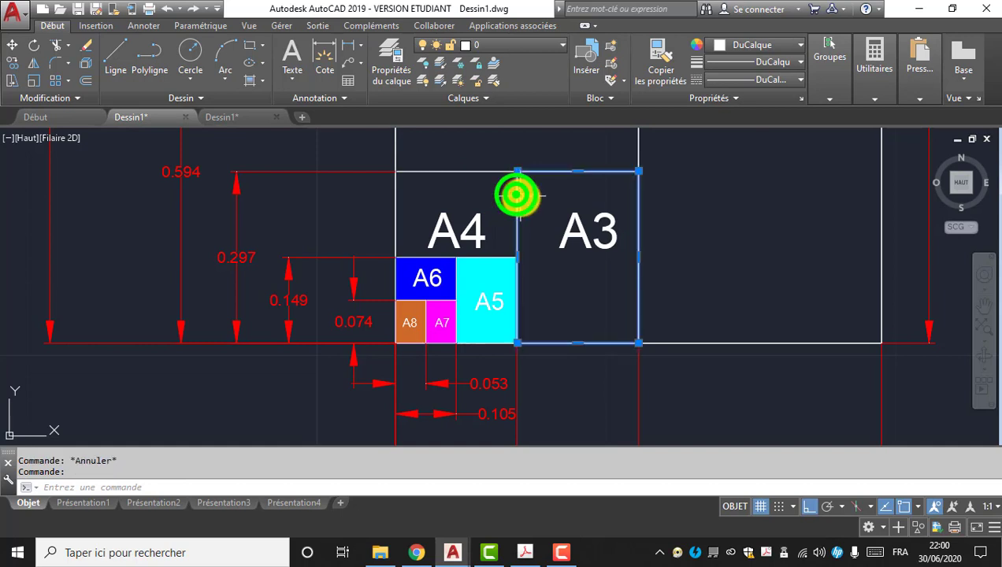
{"action": "key", "text": "Escape"}
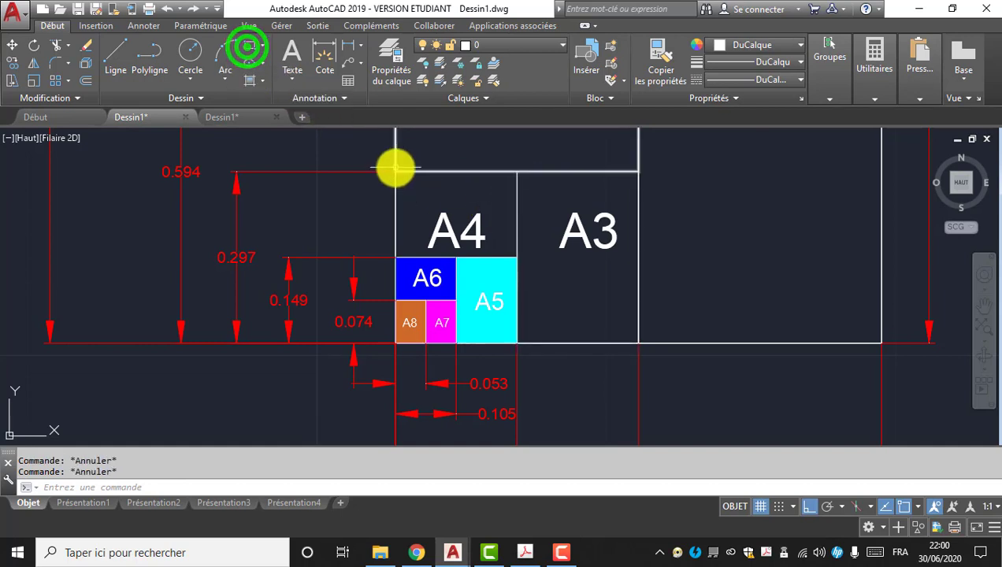
- Draw a rectangle around the full A4 format, from its upper-left corner to the lower-left corner of the A3 format
{"action": "left_click", "coordinate": [252, 44]}
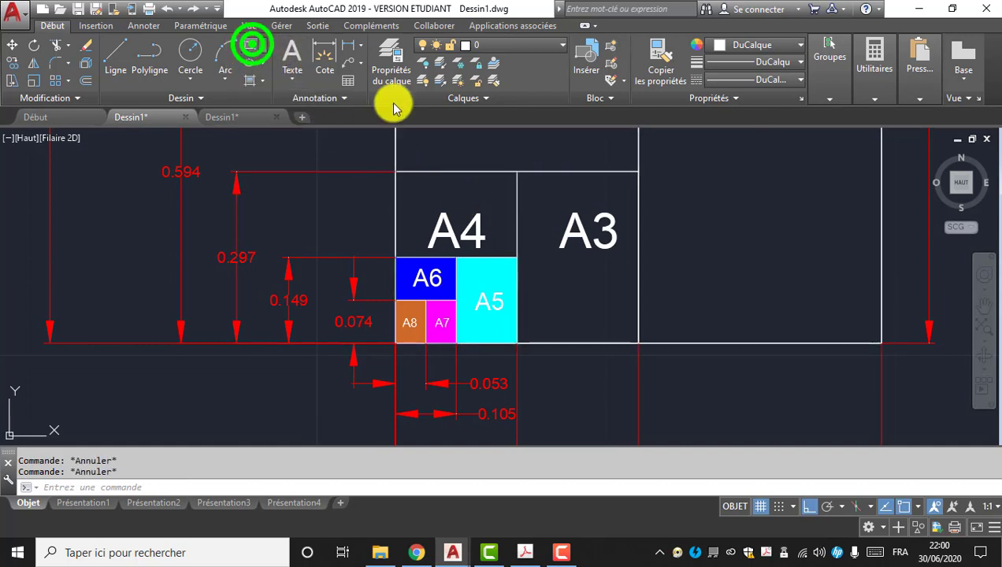
{"action": "left_click", "coordinate": [394, 166]}
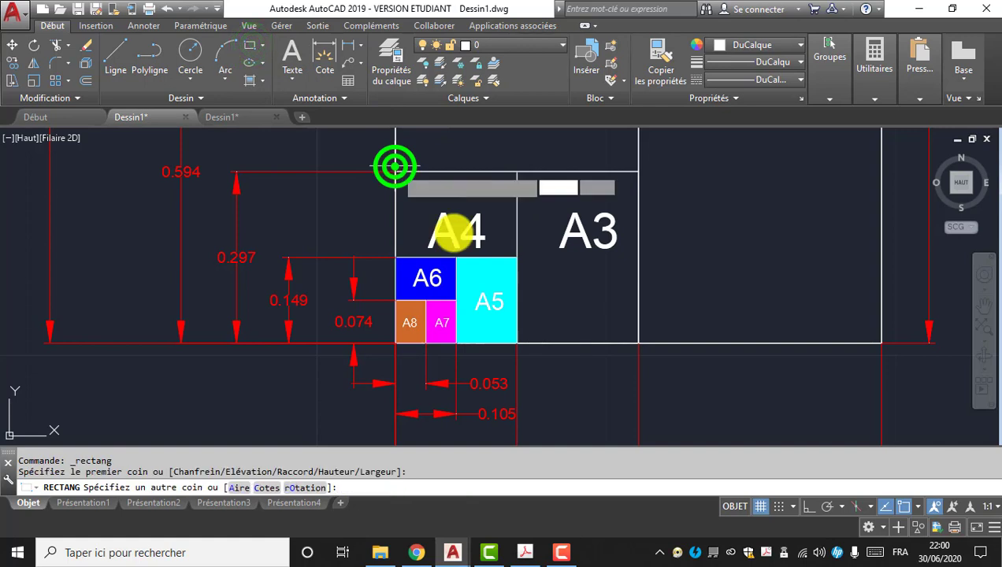
{"action": "left_click", "coordinate": [516, 342]}
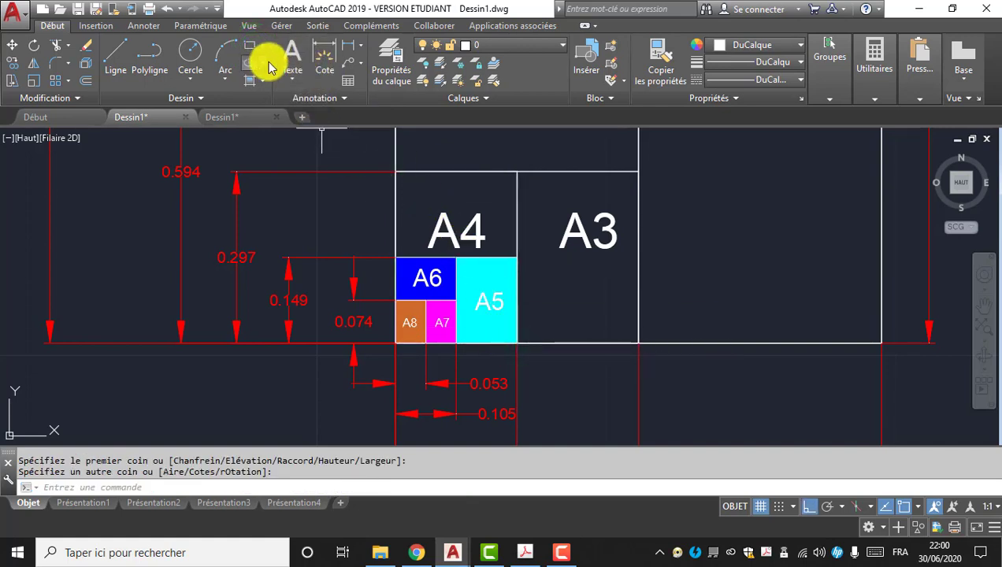
- Fill the new A4 rectangle with a GR_LINEAIRE gradient using Vert for both colours
{"action": "left_click", "coordinate": [247, 81]}
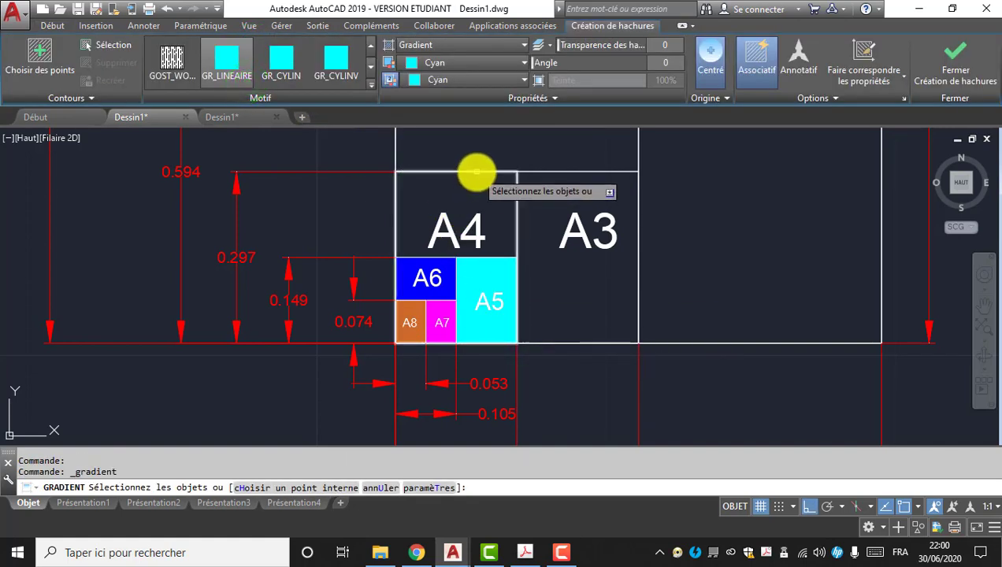
{"action": "left_click", "coordinate": [476, 173]}
{"action": "left_click", "coordinate": [441, 80]}
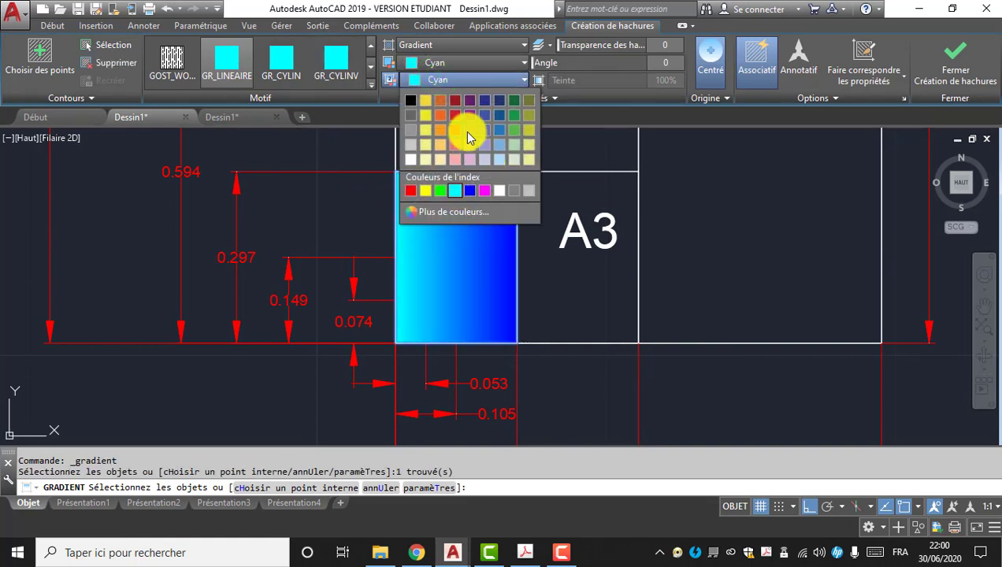
{"action": "left_click", "coordinate": [438, 190]}
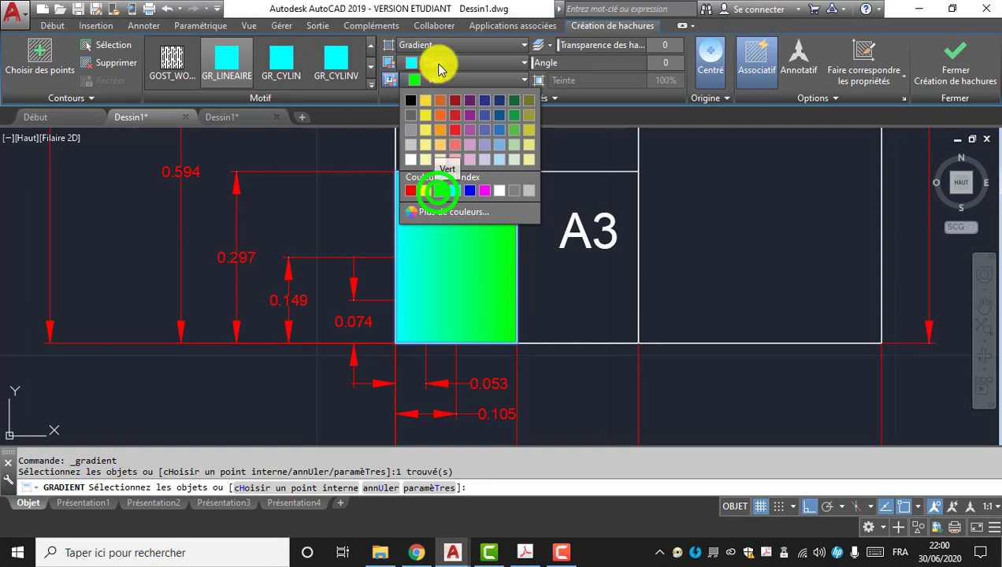
{"action": "left_click", "coordinate": [439, 64]}
{"action": "left_click", "coordinate": [438, 190]}
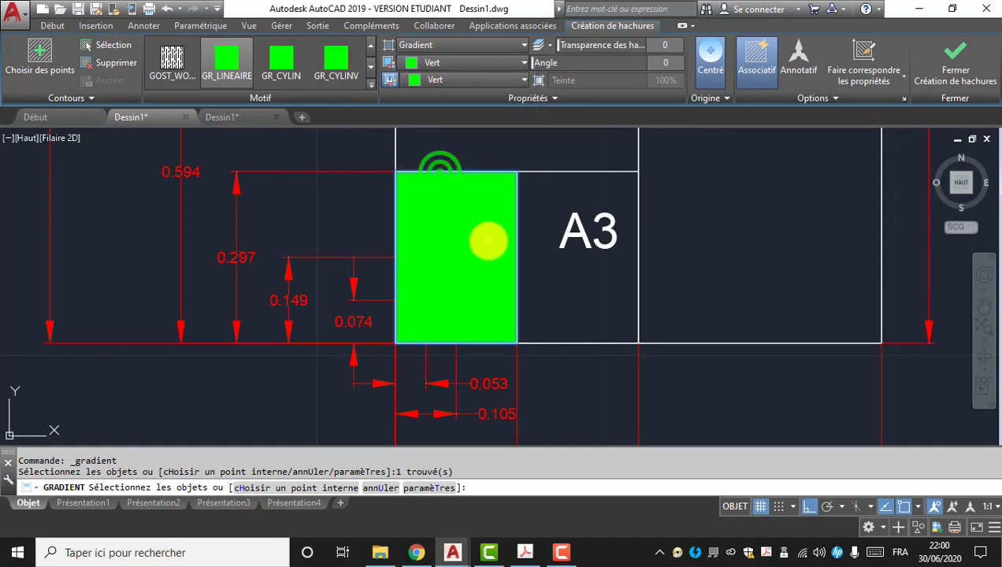
{"action": "key", "text": "Return"}
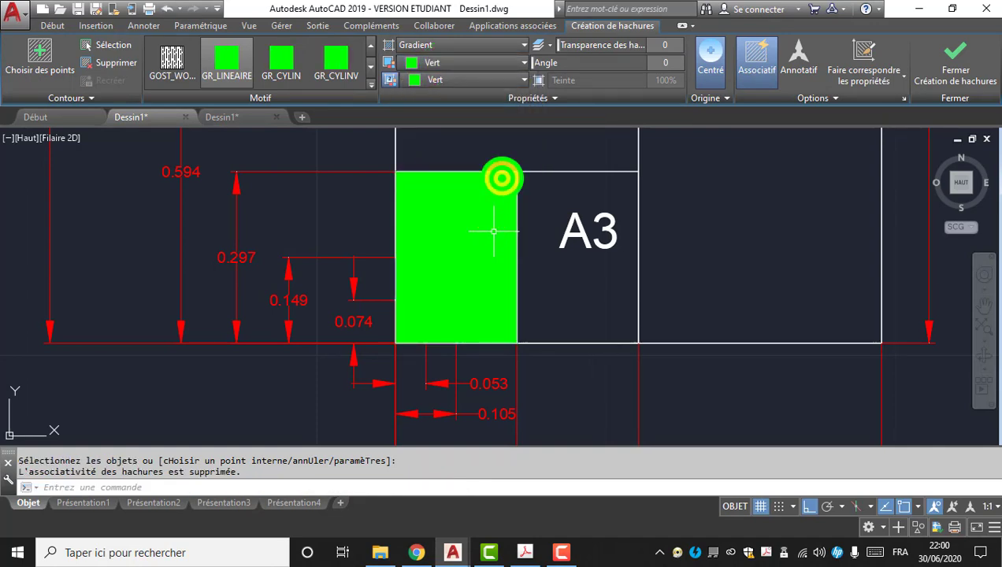
- Send the green A4 gradient fill to the back of the draw order
{"action": "left_click", "coordinate": [502, 179]}
{"action": "right_click", "coordinate": [522, 206]}
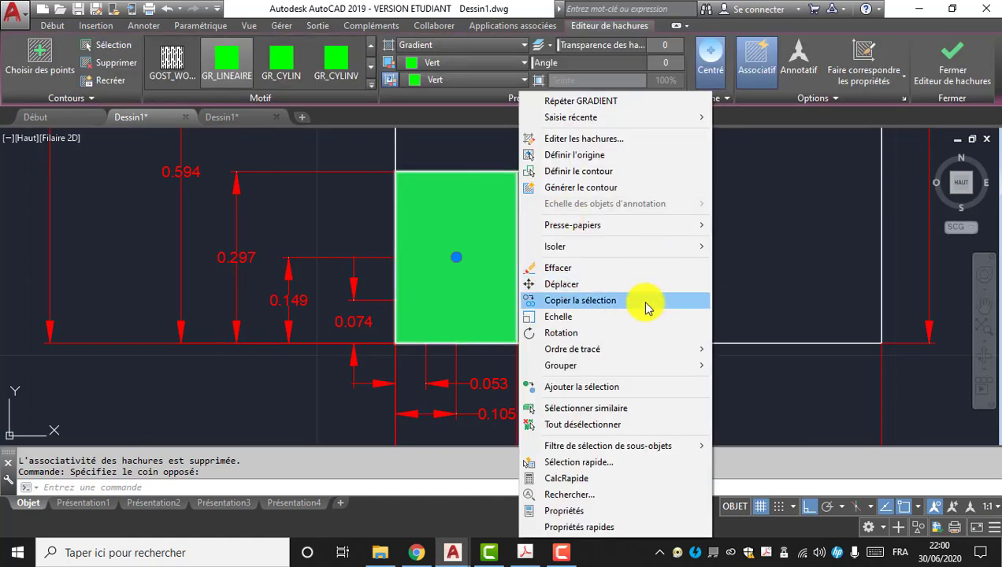
{"action": "mouse_move", "coordinate": [596, 356]}
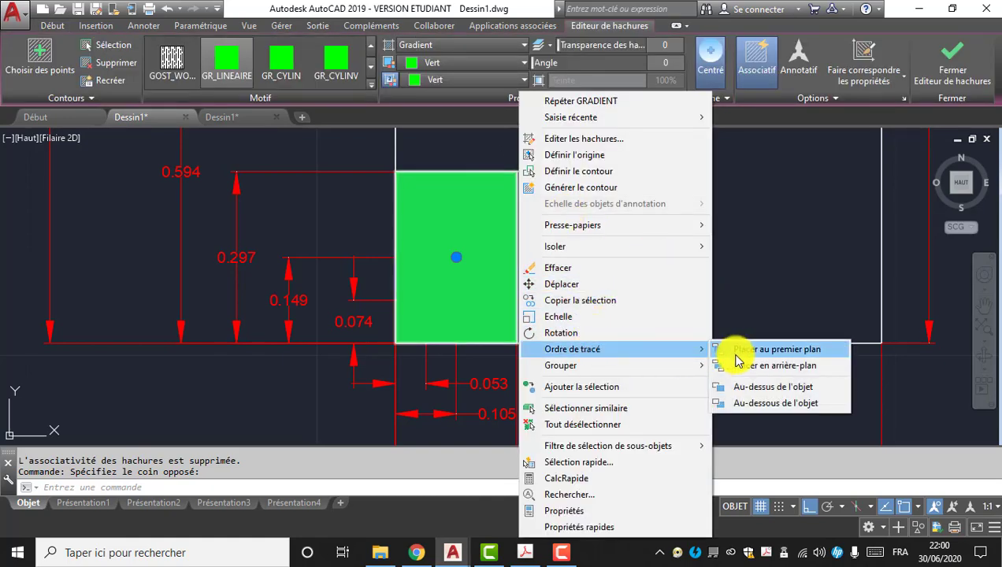
{"action": "left_click", "coordinate": [779, 366]}
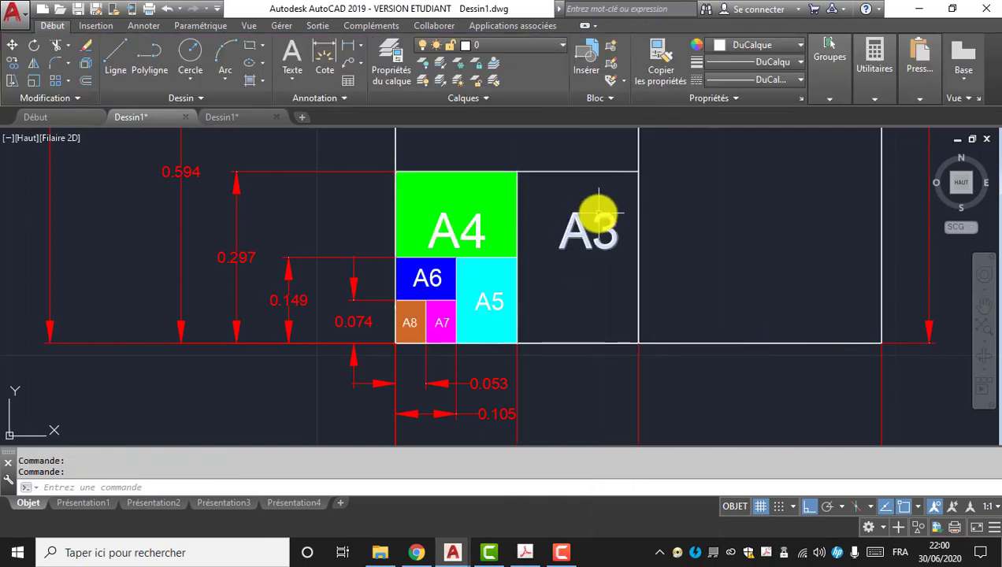
- Fill the A2 format with a GR_LINEAIRE gradient using 100,33,101 for both colours
{"action": "scroll", "coordinate": [475, 252], "scroll_direction": "down", "scroll_amount": 3}
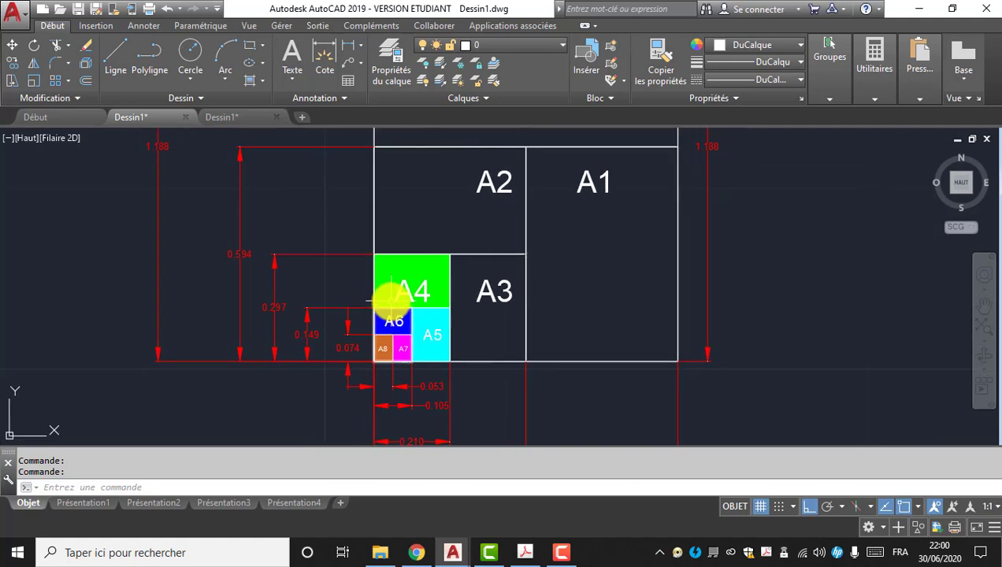
{"action": "middle_click_drag", "start_coordinate": [452, 277], "coordinate": [425, 293]}
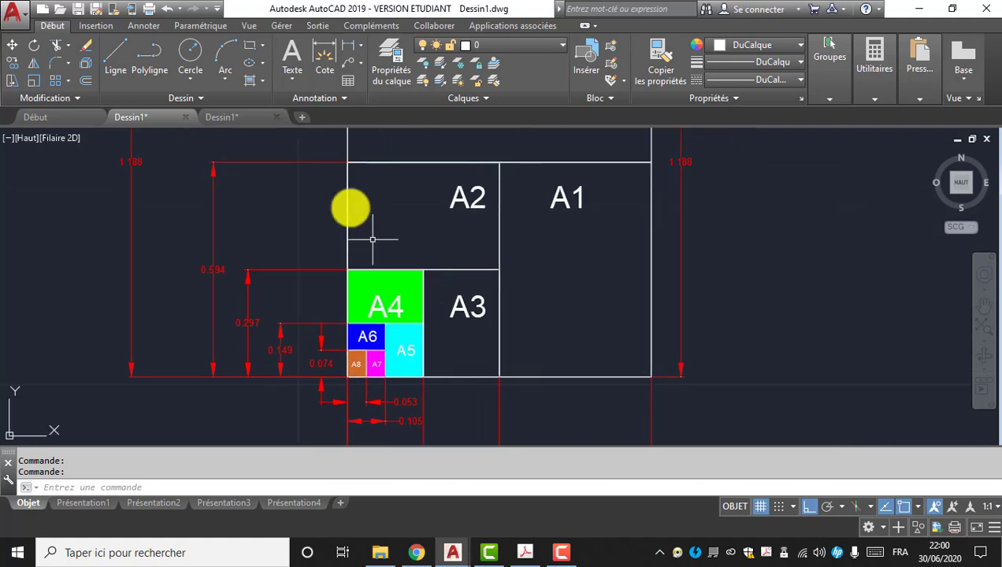
{"action": "left_click", "coordinate": [245, 85]}
{"action": "left_click", "coordinate": [480, 268]}
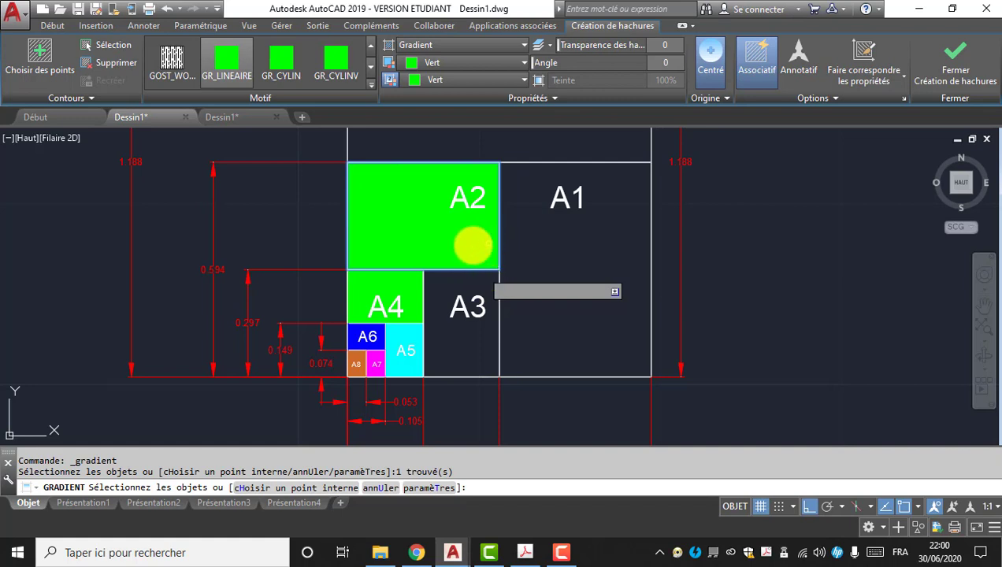
{"action": "left_click", "coordinate": [440, 62]}
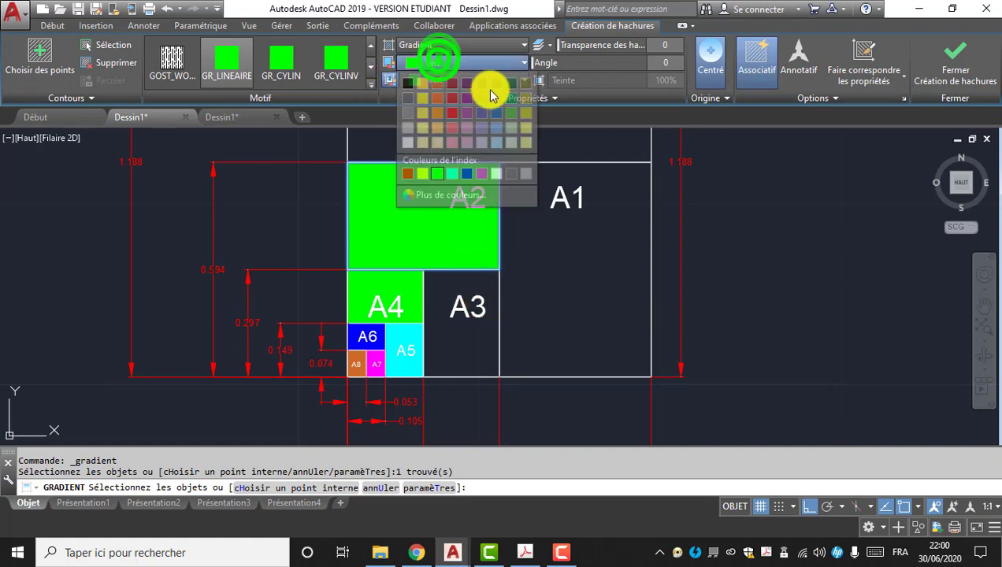
{"action": "left_click", "coordinate": [467, 173]}
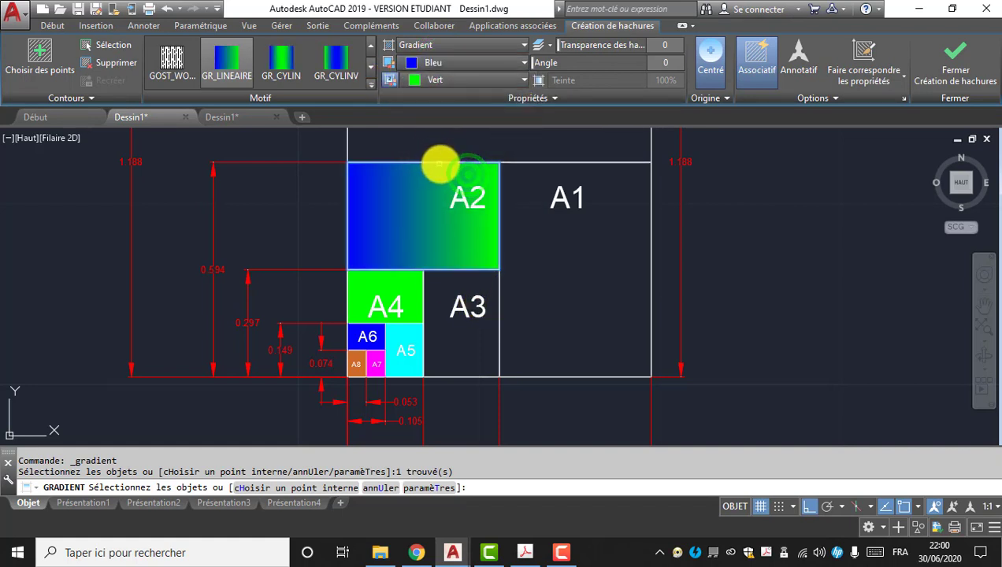
{"action": "left_click", "coordinate": [450, 62]}
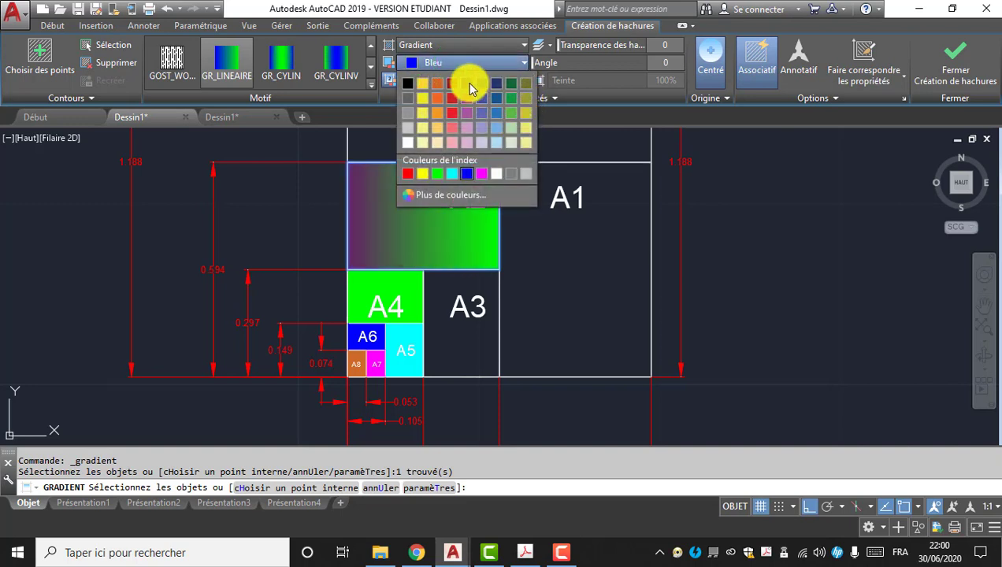
{"action": "left_click", "coordinate": [467, 83]}
{"action": "left_click", "coordinate": [447, 81]}
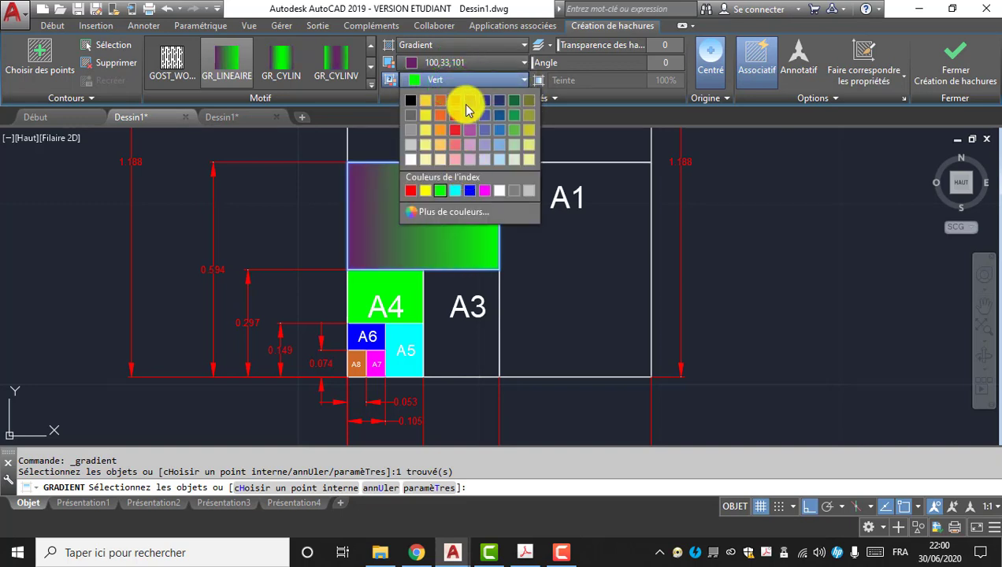
{"action": "left_click", "coordinate": [466, 100]}
{"action": "key", "text": "Return"}
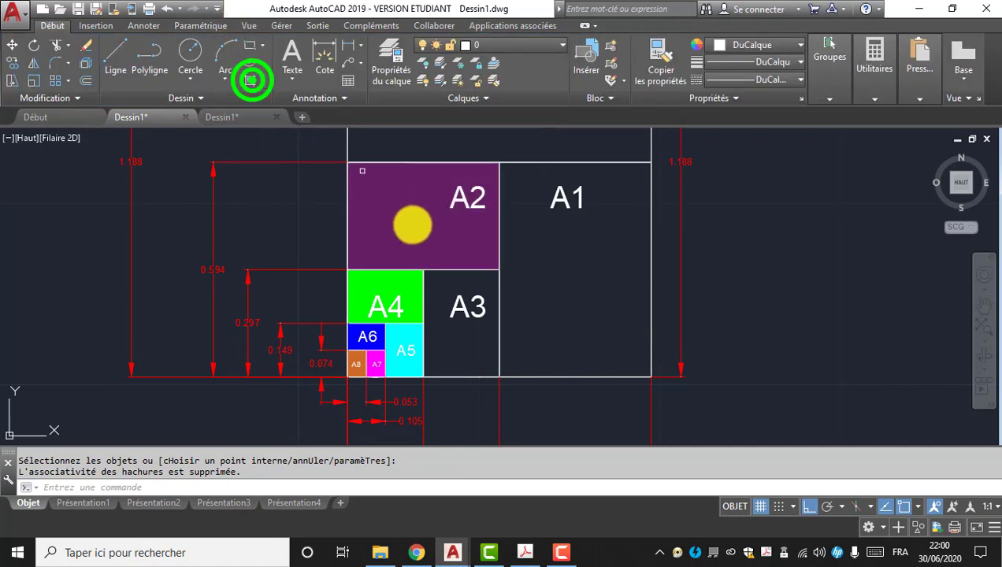
- Fill the A1 format with a GR_LINEAIRE gradient using 88,186,72 for both colours
{"action": "left_click", "coordinate": [251, 79]}
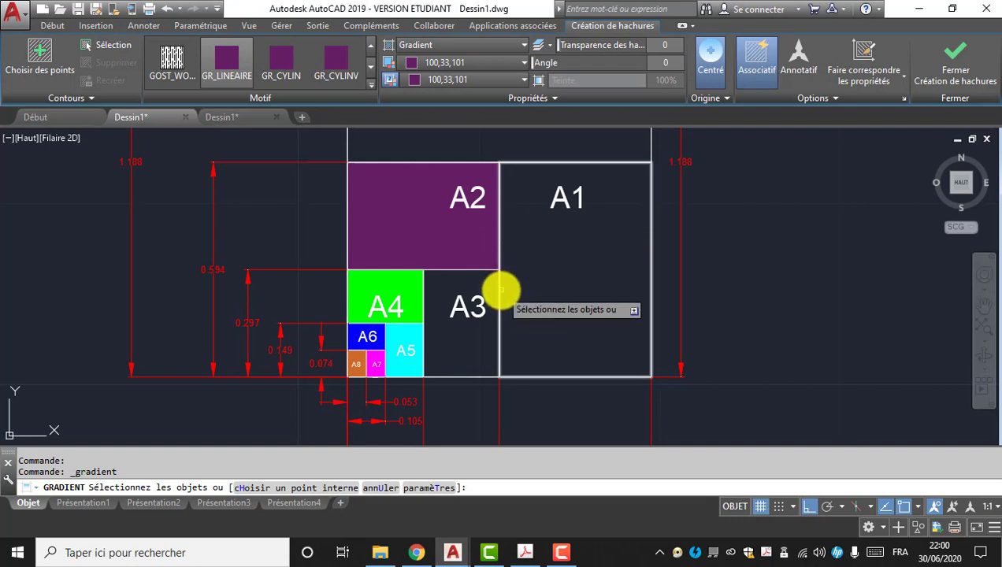
{"action": "left_click", "coordinate": [501, 292]}
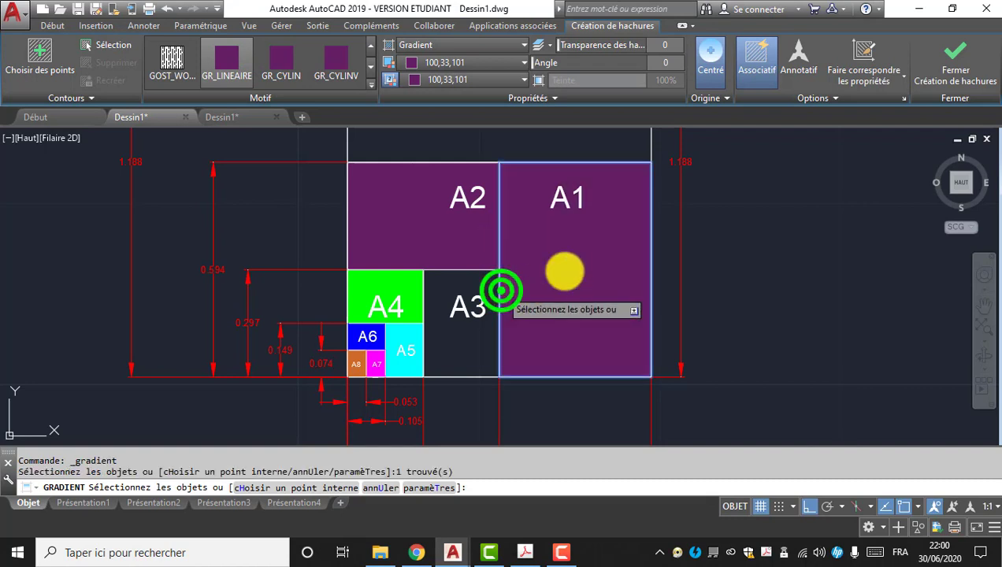
{"action": "left_click", "coordinate": [473, 63]}
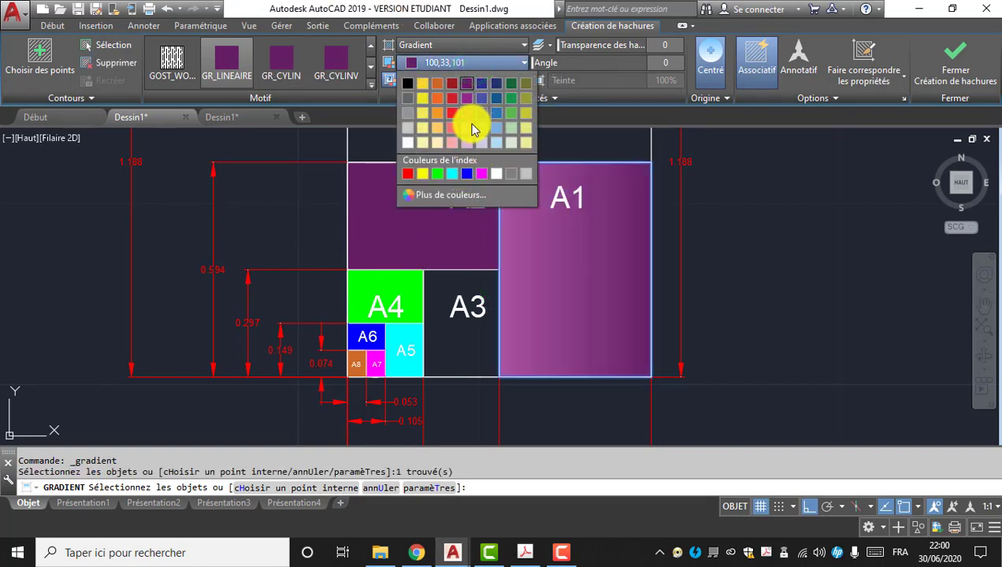
{"action": "left_click", "coordinate": [512, 113]}
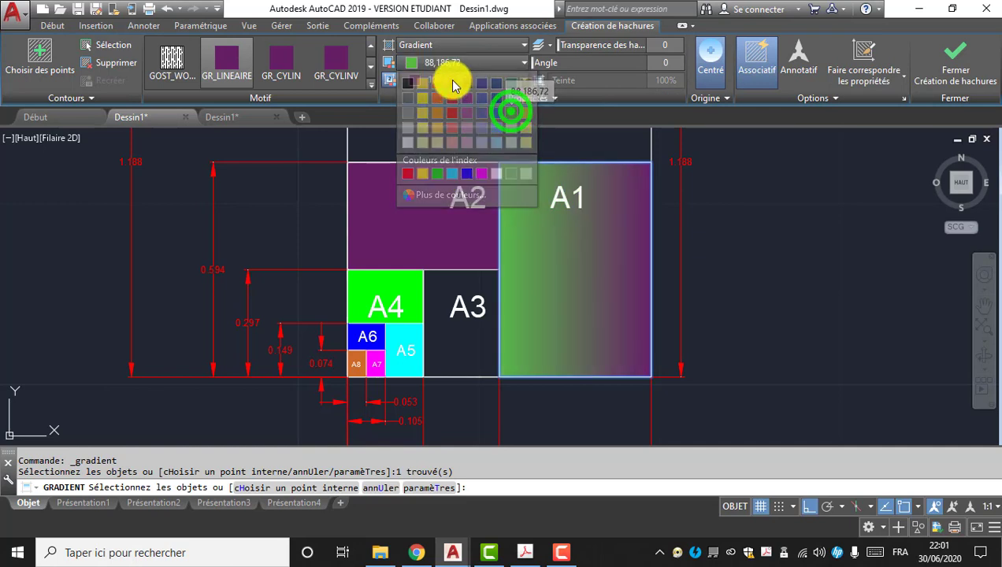
{"action": "left_click", "coordinate": [446, 79]}
{"action": "left_click", "coordinate": [513, 131]}
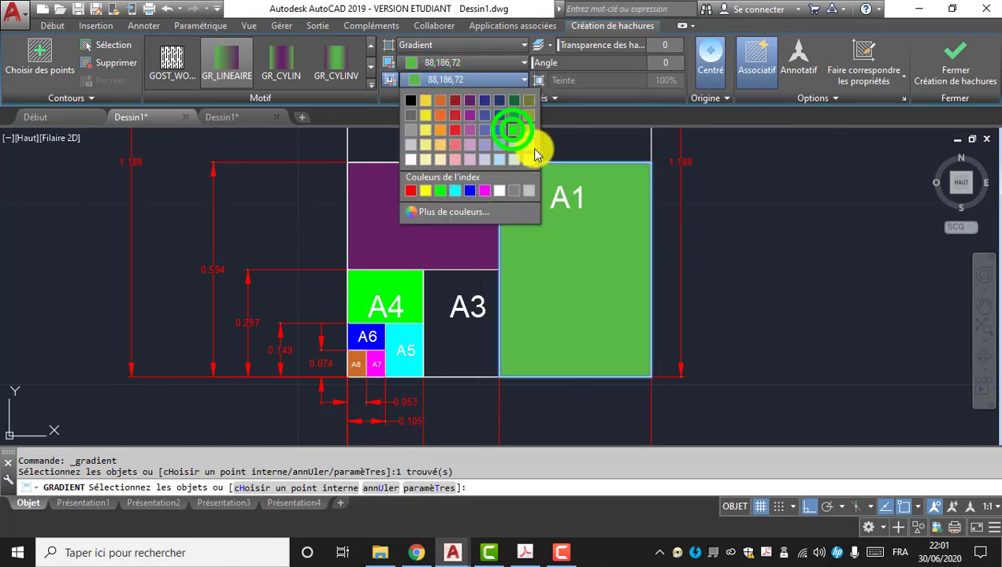
{"action": "key", "text": "Return"}
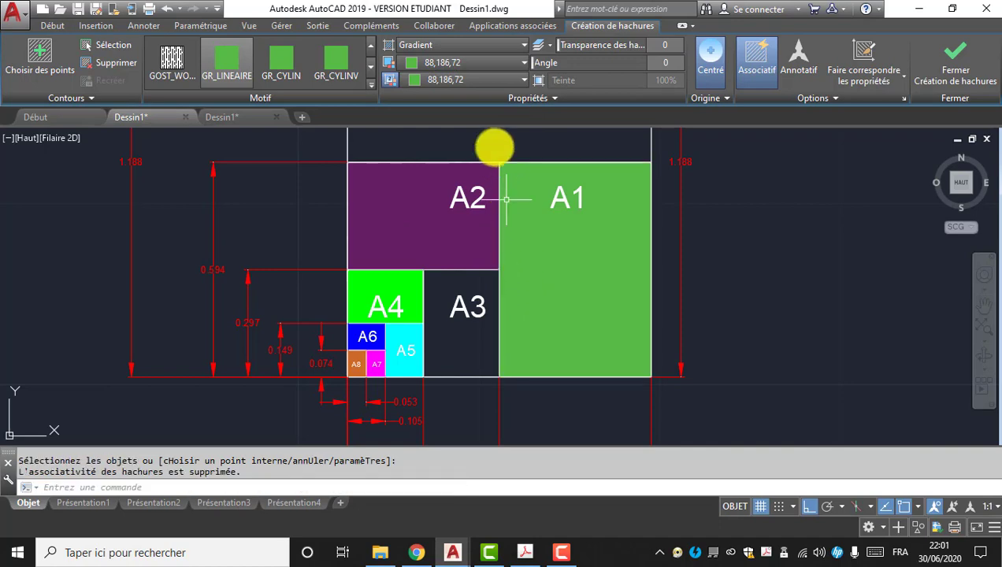
- Fill the A0 format with a GR_LINEAIRE gradient using 248,153,30 for both colours
{"action": "key", "text": "Return"}
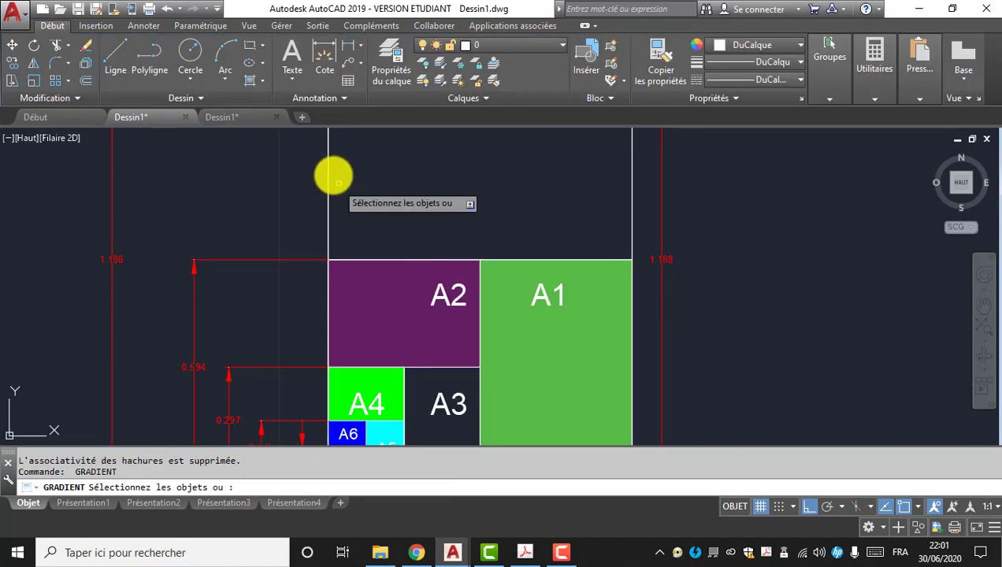
{"action": "left_click", "coordinate": [327, 172]}
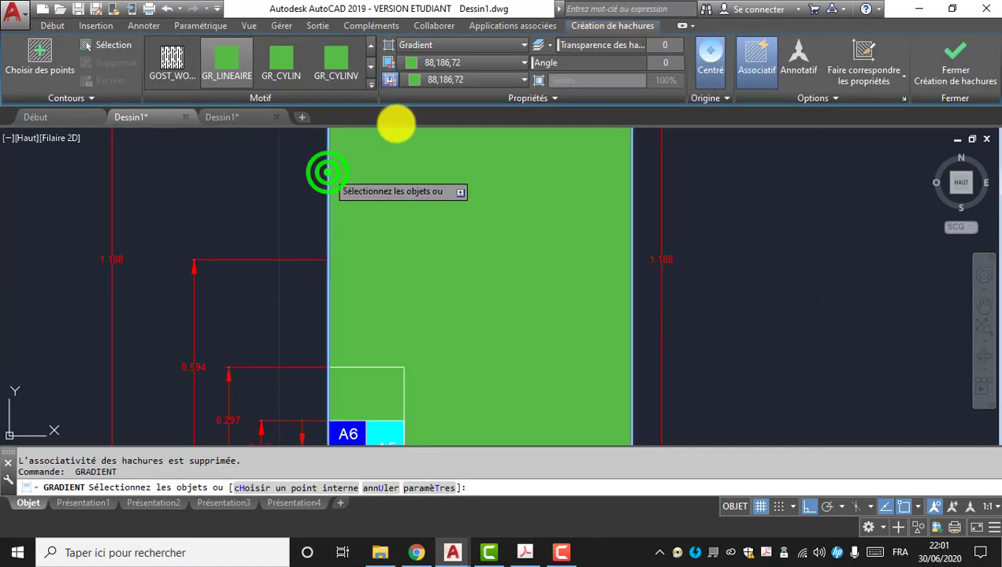
{"action": "left_click", "coordinate": [457, 63]}
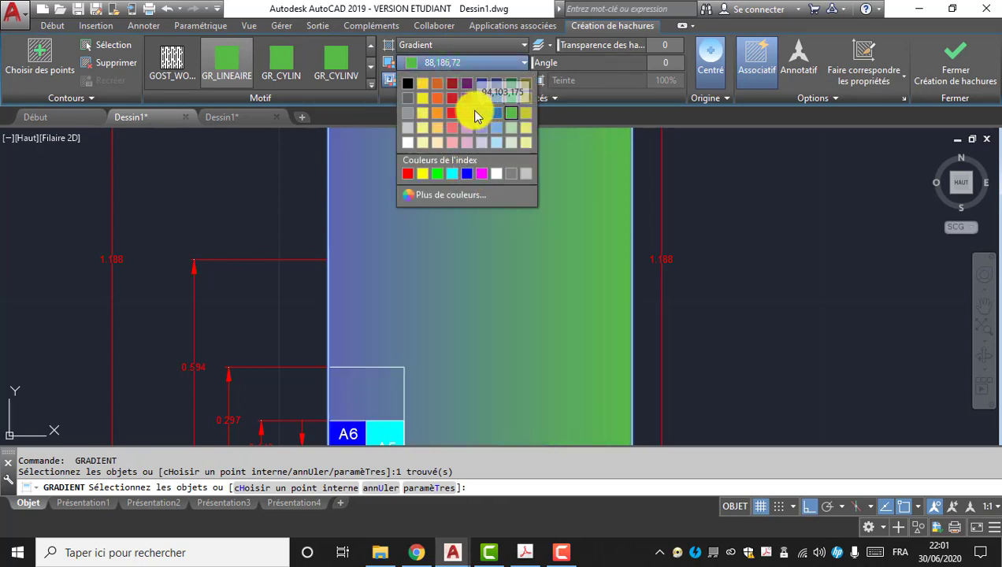
{"action": "left_click", "coordinate": [438, 112]}
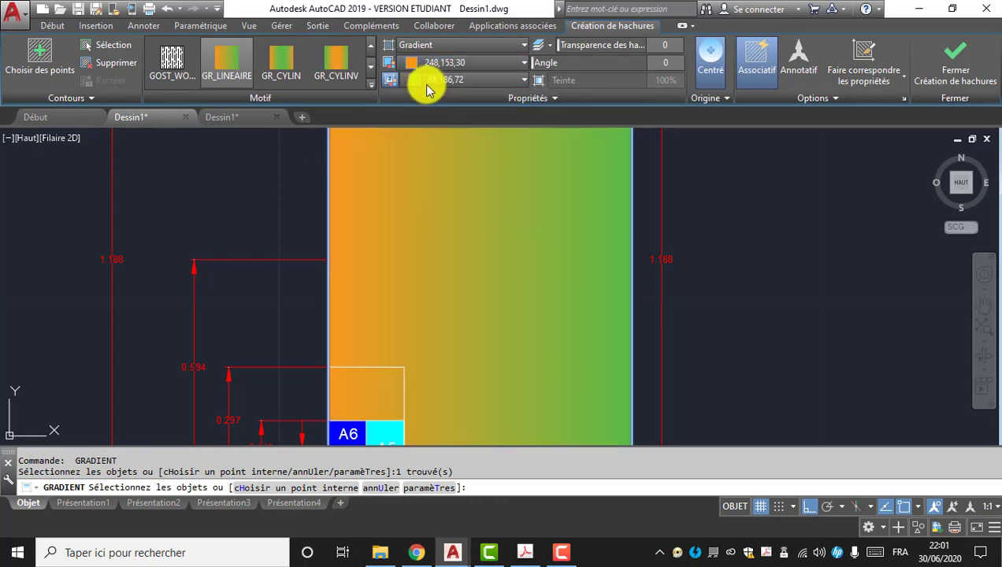
{"action": "left_click", "coordinate": [429, 81]}
{"action": "left_click", "coordinate": [439, 129]}
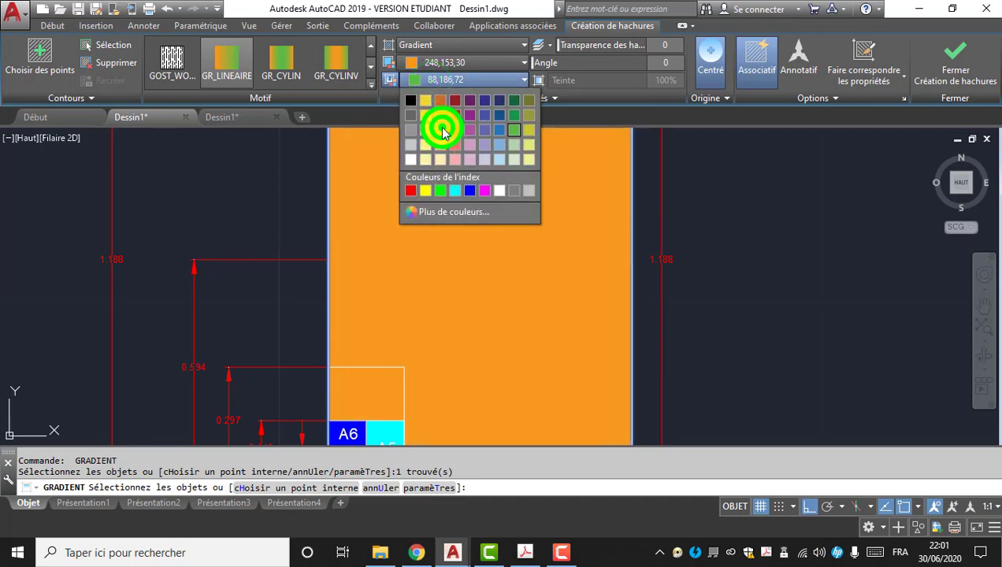
- Send the orange A0 gradient fill to the back of the draw order and clear the selection
{"action": "left_click", "coordinate": [541, 172]}
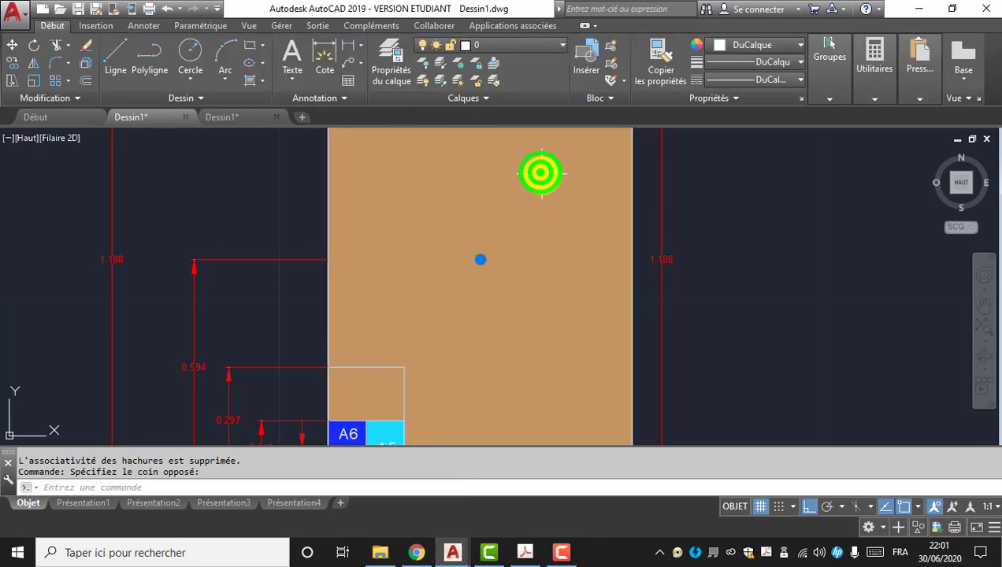
{"action": "right_click", "coordinate": [564, 313]}
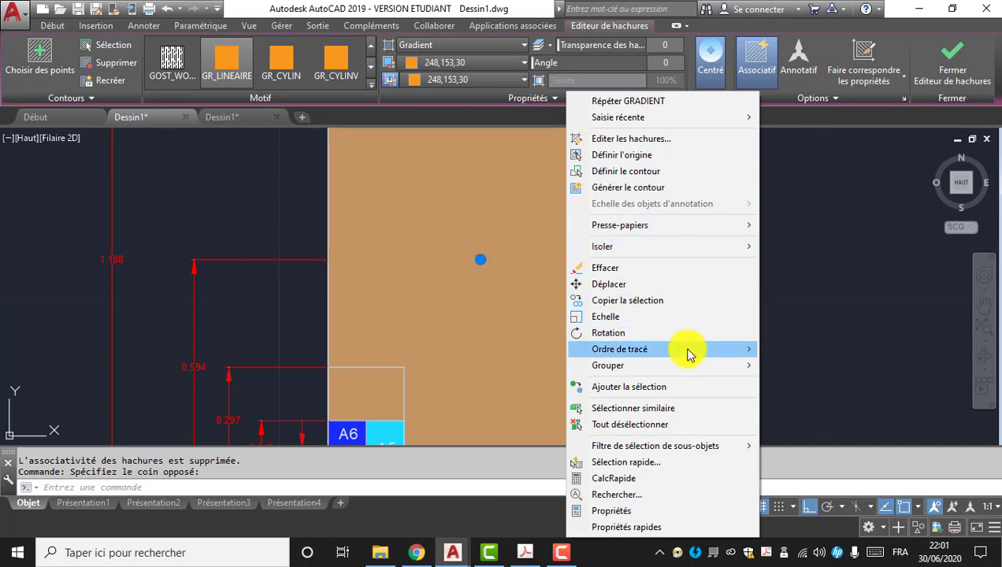
{"action": "mouse_move", "coordinate": [688, 354]}
{"action": "left_click", "coordinate": [752, 364]}
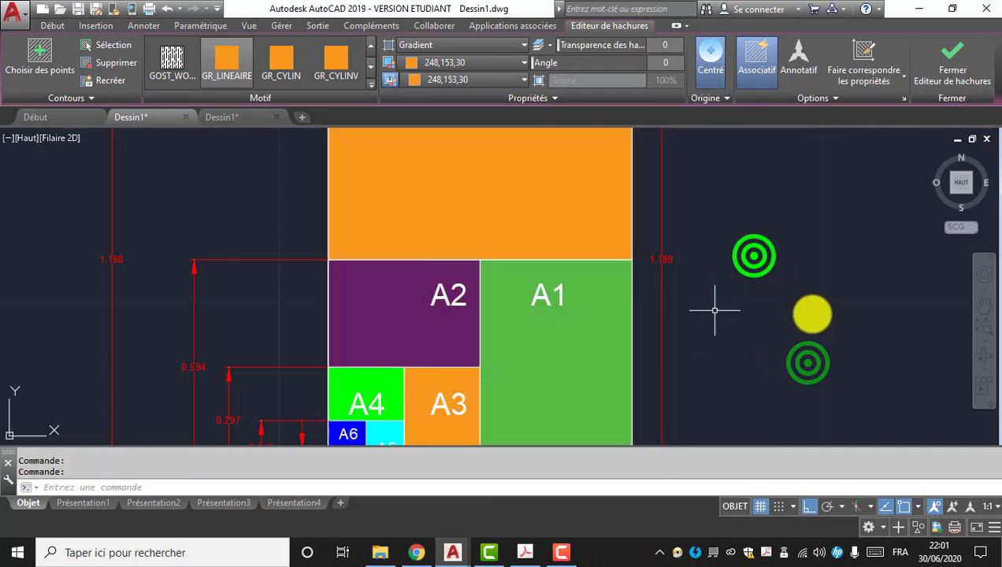
{"action": "scroll", "coordinate": [581, 275], "scroll_direction": "down", "scroll_amount": 4}
{"action": "key", "text": "Escape"}
{"action": "left_click", "coordinate": [754, 257]}
{"action": "key", "text": "Escape"}
- Examine the coloured A0 to A8 formats and their dimensions in model space
{"action": "scroll", "coordinate": [574, 313], "scroll_direction": "up", "scroll_amount": 4}
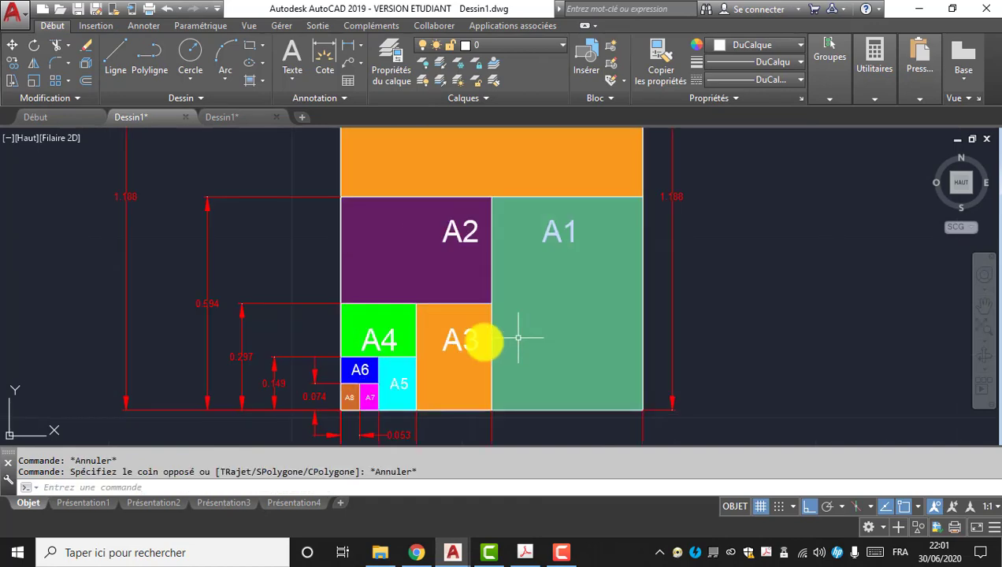
{"action": "middle_click_drag", "start_coordinate": [498, 337], "coordinate": [427, 329]}
{"action": "scroll", "coordinate": [442, 252], "scroll_direction": "down", "scroll_amount": 2}
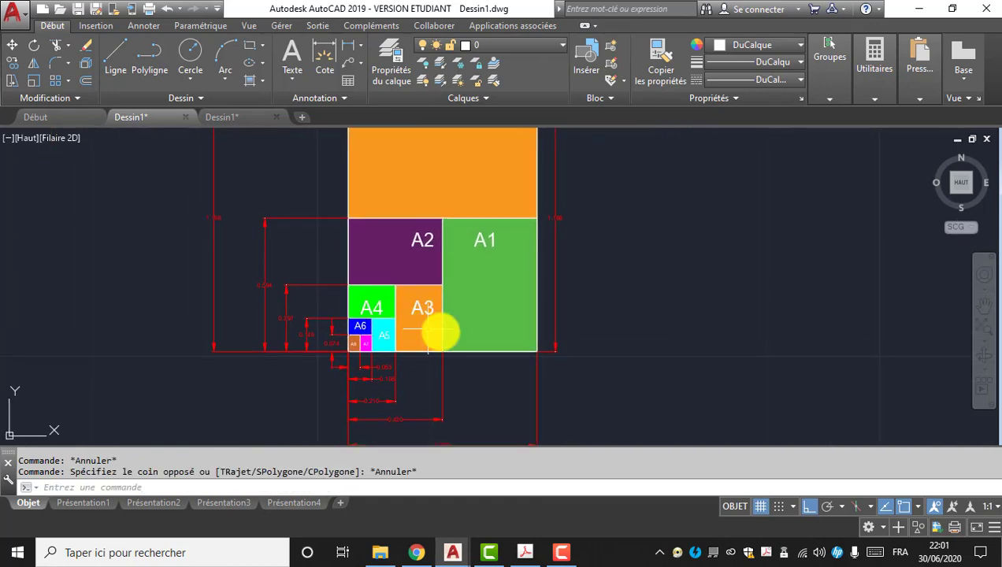
{"action": "scroll", "coordinate": [432, 330], "scroll_direction": "up", "scroll_amount": 2}
{"action": "scroll", "coordinate": [443, 250], "scroll_direction": "down", "scroll_amount": 2}
{"action": "middle_click_drag", "start_coordinate": [443, 251], "coordinate": [445, 301]}
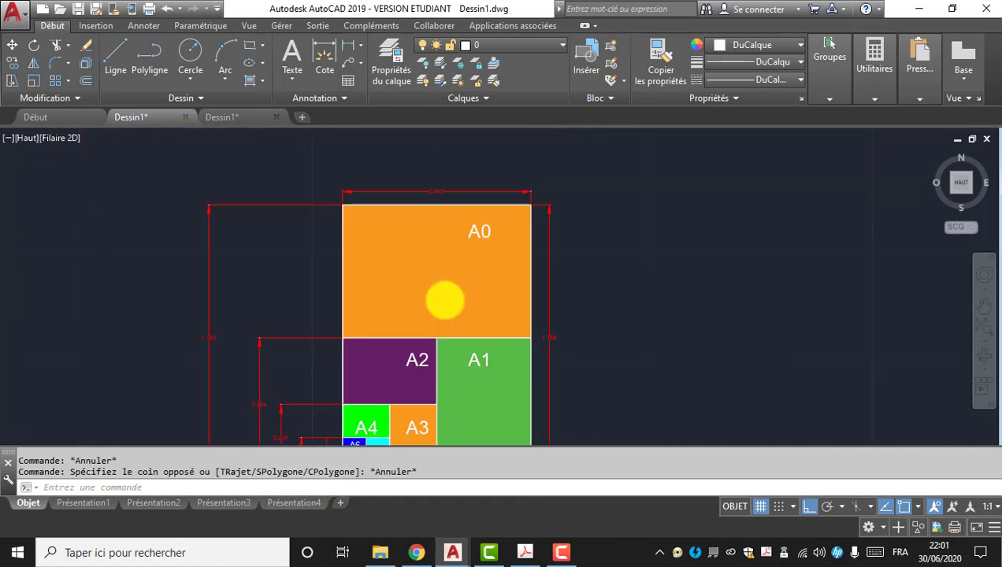
{"action": "scroll", "coordinate": [445, 301], "scroll_direction": "down", "scroll_amount": 2}
{"action": "middle_click_drag", "start_coordinate": [447, 340], "coordinate": [453, 253]}
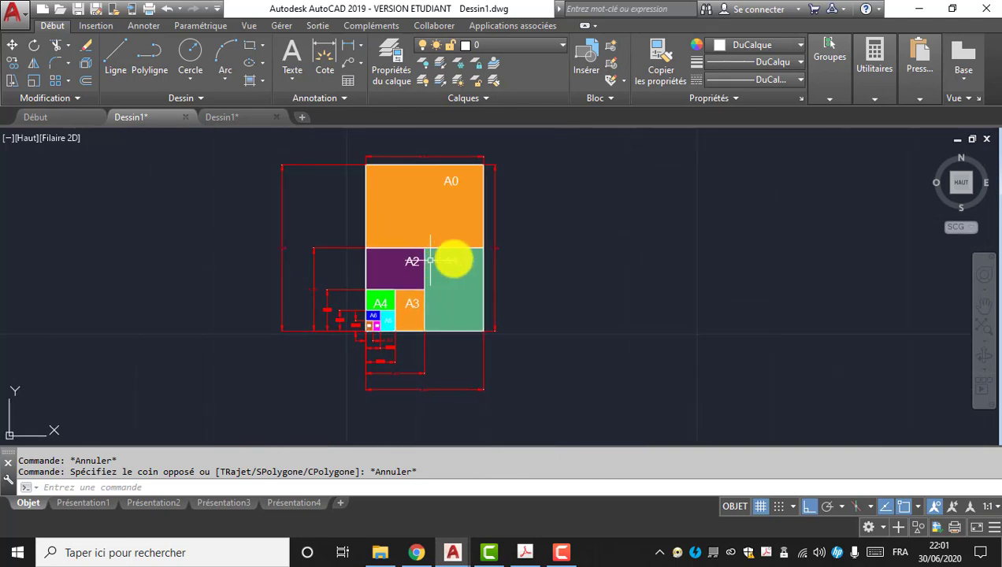
- Open the Présentation4 layout and view the coloured formats on the sheet
{"action": "left_click", "coordinate": [306, 505]}
{"action": "scroll", "coordinate": [525, 286], "scroll_direction": "up", "scroll_amount": 2}
{"action": "middle_click_drag", "start_coordinate": [502, 312], "coordinate": [505, 271]}
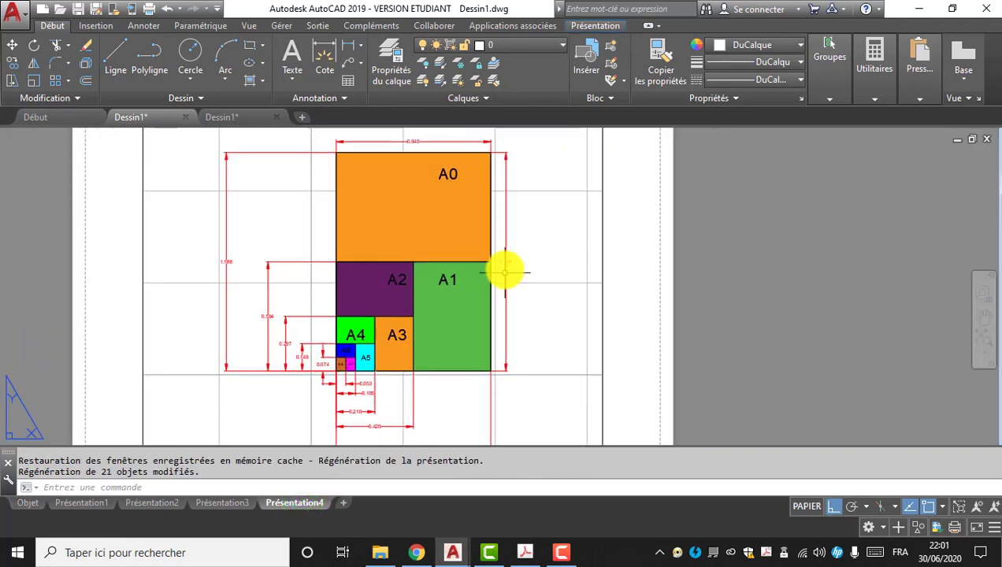
- Try to stretch the layout viewport from its upper-right corner
{"action": "scroll", "coordinate": [530, 208], "scroll_direction": "down", "scroll_amount": 4}
{"action": "left_click", "coordinate": [536, 202]}
{"action": "left_click", "coordinate": [530, 210]}
{"action": "scroll", "coordinate": [528, 213], "scroll_direction": "up", "scroll_amount": 2}
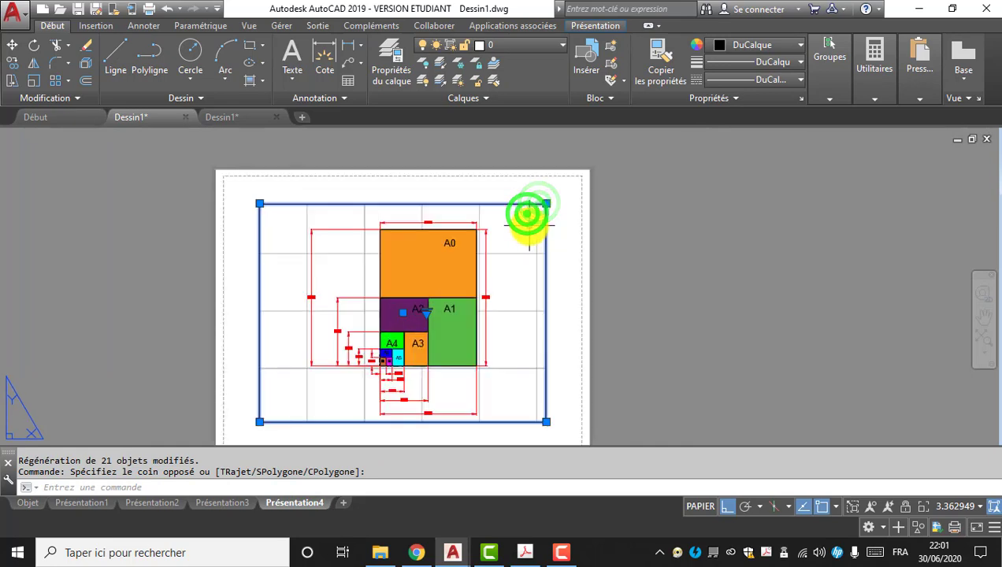
{"action": "left_click", "coordinate": [547, 204]}
{"action": "left_click", "coordinate": [493, 207]}
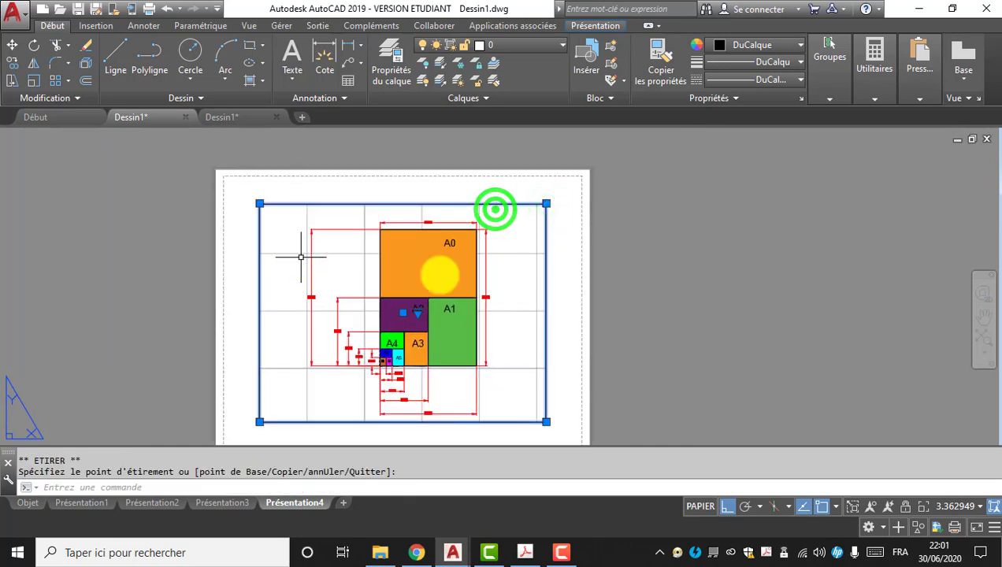
{"action": "key", "text": "Escape"}
- Inspect the coloured formats, labels and dimensions on the Présentation4 sheet, from the whole page down to A8
{"action": "scroll", "coordinate": [465, 262], "scroll_direction": "down", "scroll_amount": 2}
{"action": "scroll", "coordinate": [471, 325], "scroll_direction": "up", "scroll_amount": 4}
{"action": "mouse_move", "coordinate": [472, 324]}
{"action": "middle_mouse_down"}
{"action": "mouse_move", "coordinate": [472, 280]}
{"action": "mouse_move", "coordinate": [515, 271]}
{"action": "middle_mouse_up"}
{"action": "scroll", "coordinate": [466, 309], "scroll_direction": "down", "scroll_amount": 2}
{"action": "scroll", "coordinate": [413, 336], "scroll_direction": "up", "scroll_amount": 5}
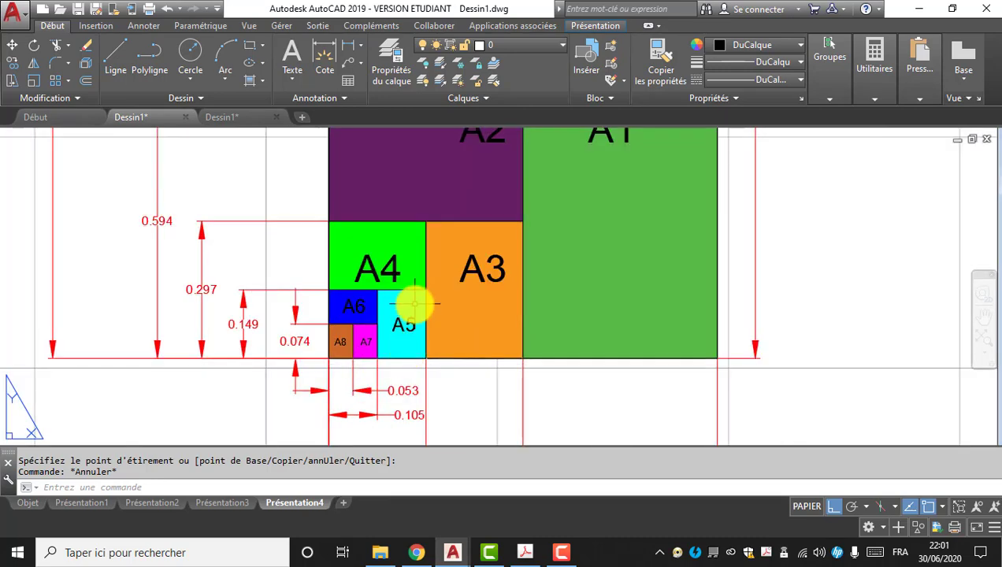
{"action": "scroll", "coordinate": [406, 320], "scroll_direction": "down", "scroll_amount": 2}
{"action": "scroll", "coordinate": [407, 319], "scroll_direction": "down", "scroll_amount": 4}
{"action": "scroll", "coordinate": [432, 264], "scroll_direction": "up", "scroll_amount": 3}
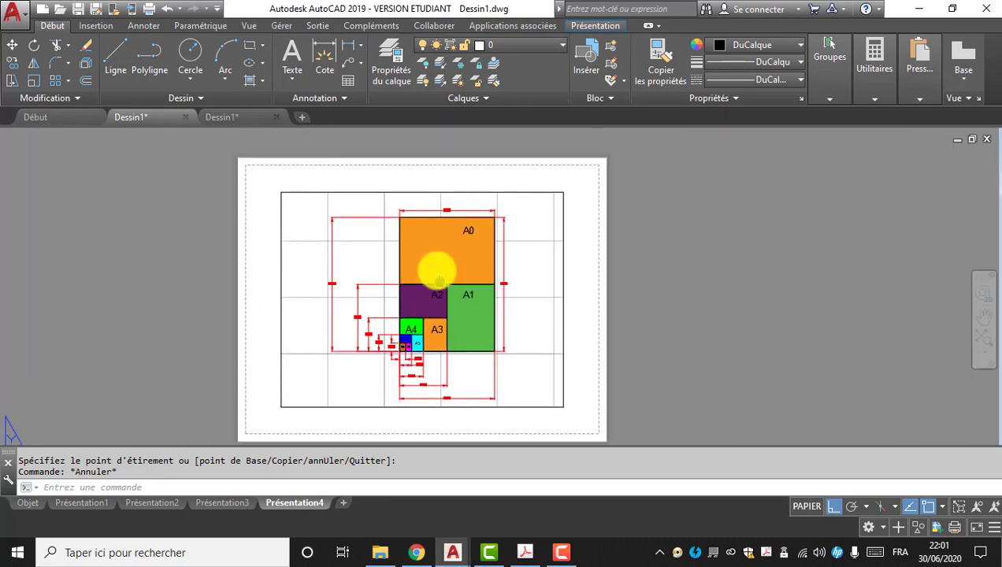
{"action": "scroll", "coordinate": [432, 331], "scroll_direction": "up", "scroll_amount": 2}
{"action": "scroll", "coordinate": [371, 367], "scroll_direction": "up", "scroll_amount": 2}
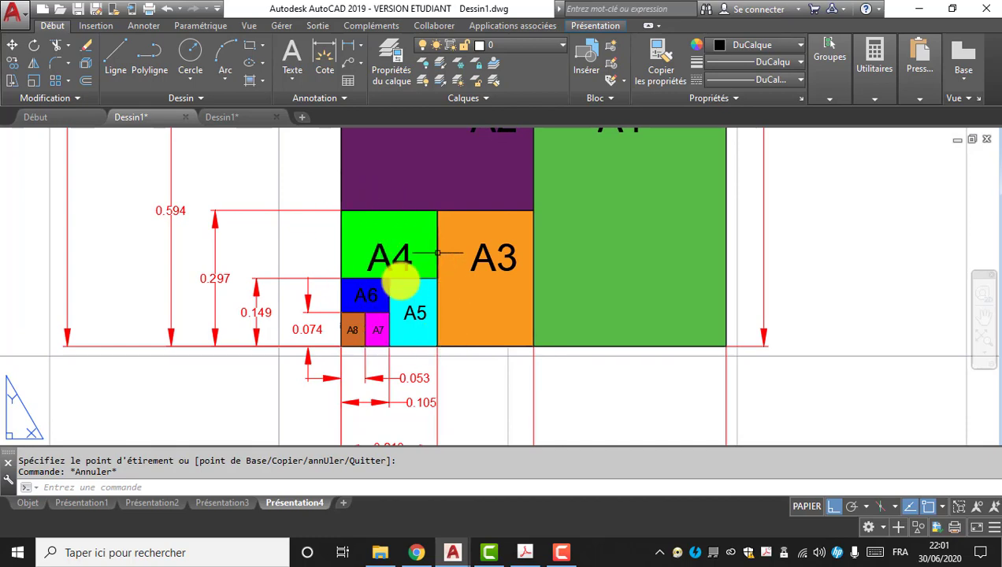
{"action": "scroll", "coordinate": [382, 273], "scroll_direction": "down", "scroll_amount": 2}
{"action": "middle_click_drag", "start_coordinate": [464, 227], "coordinate": [457, 324]}
{"action": "middle_click_drag", "start_coordinate": [525, 261], "coordinate": [494, 204]}
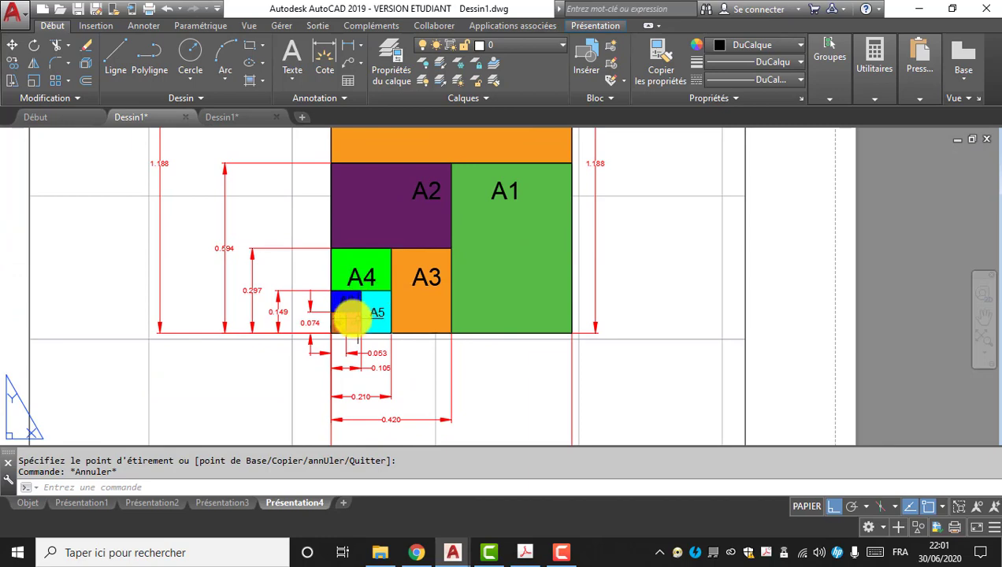
{"action": "scroll", "coordinate": [349, 319], "scroll_direction": "up", "scroll_amount": 4}
{"action": "scroll", "coordinate": [447, 285], "scroll_direction": "down", "scroll_amount": 6}
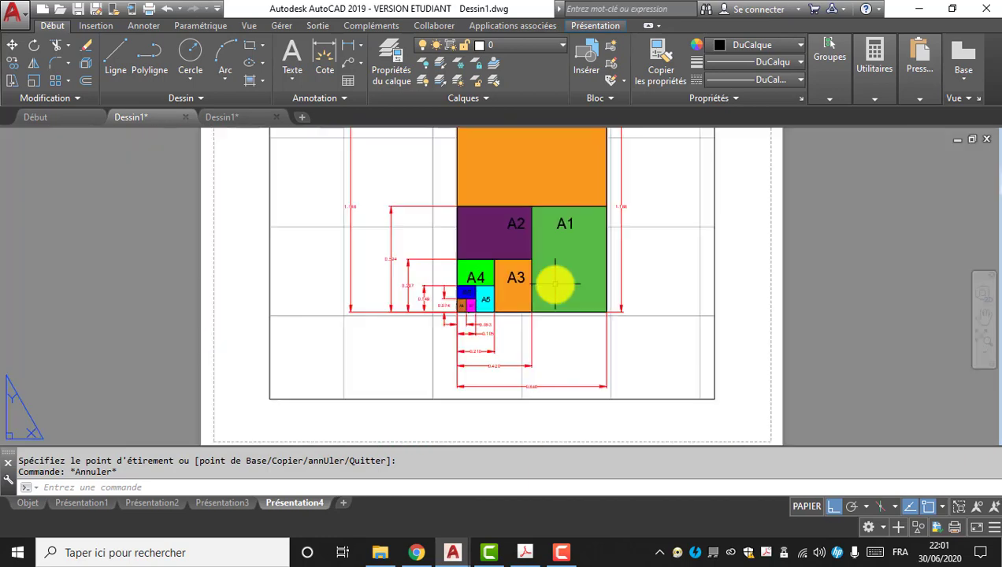
{"action": "middle_click_drag", "start_coordinate": [601, 237], "coordinate": [597, 324]}
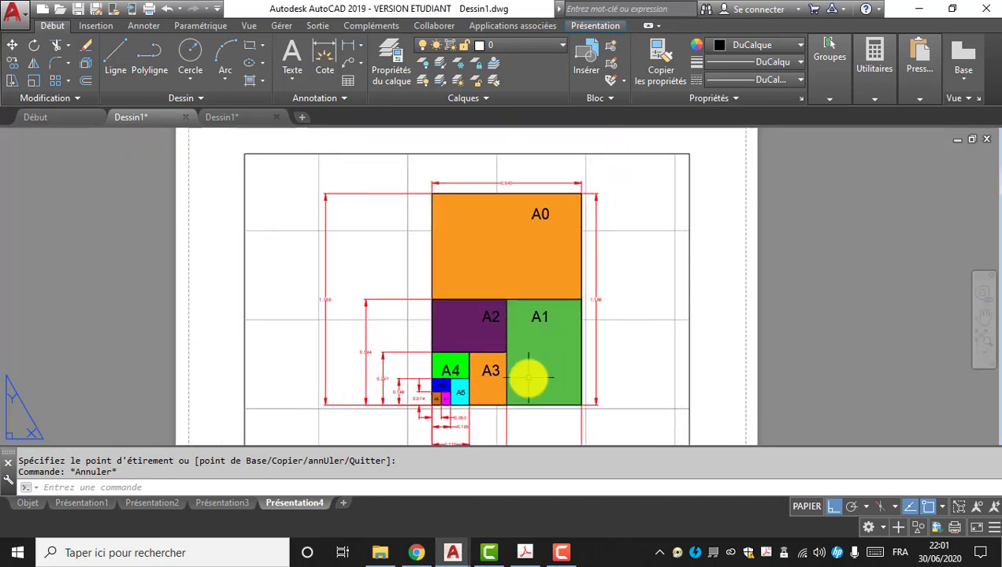